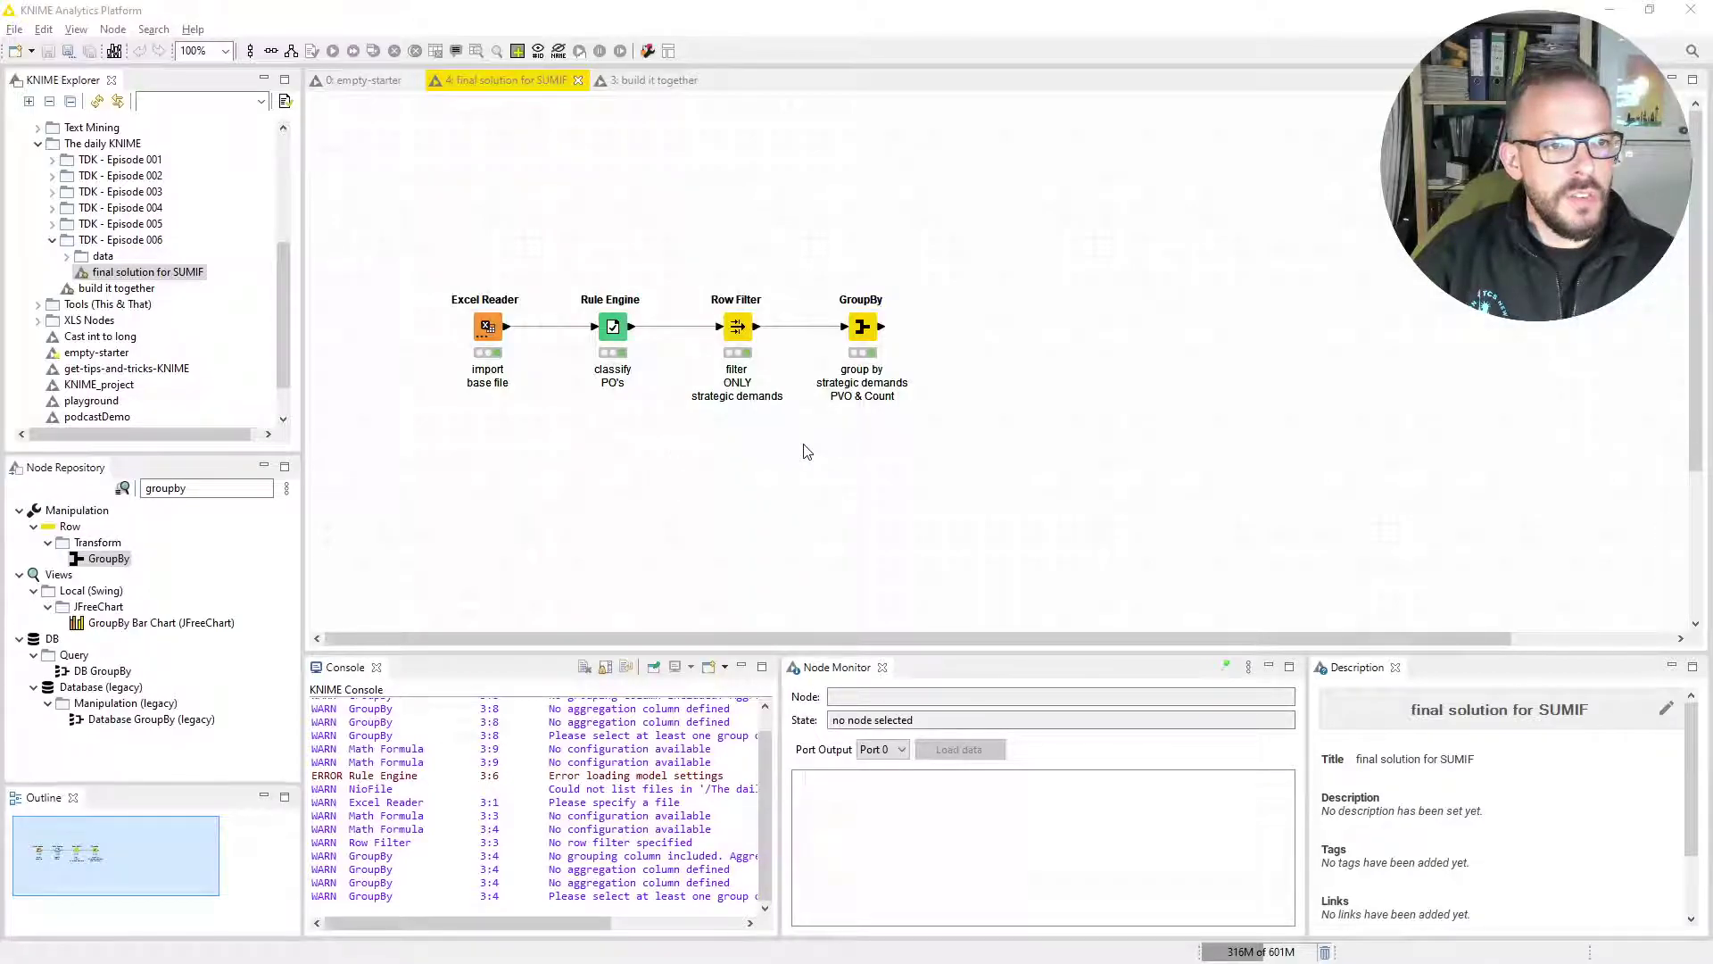
Examine the Excel Reader's file settings and data preview in the final solution workflow
double_click(489, 329)
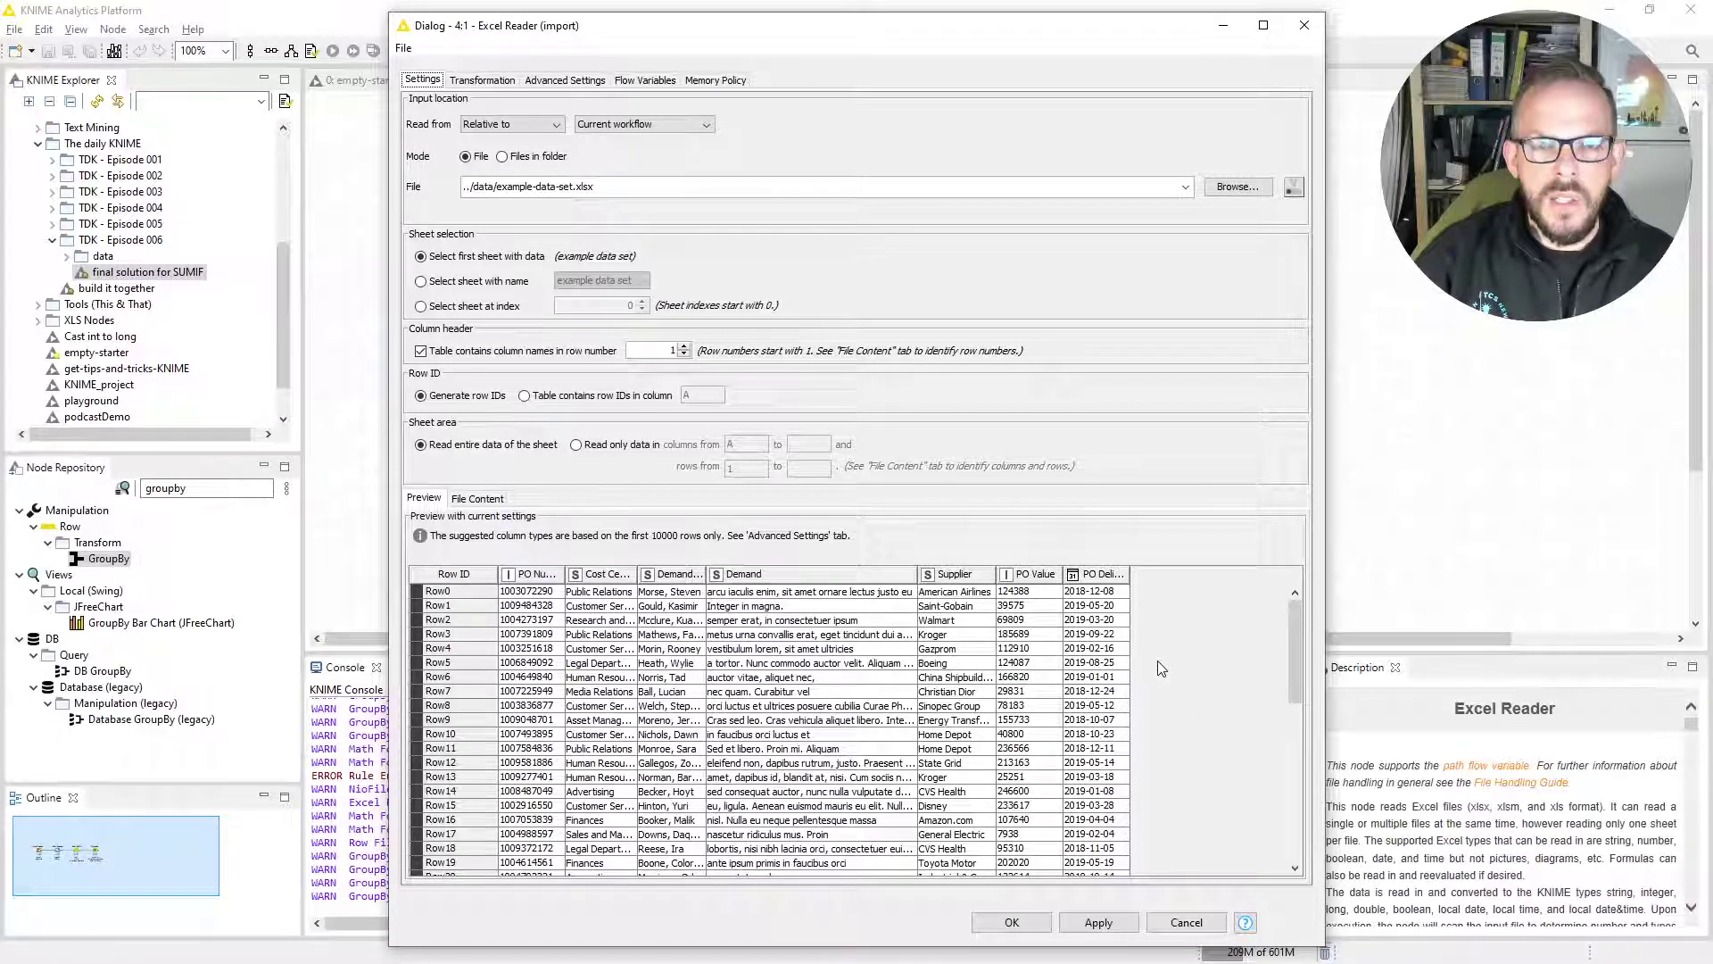
left_click(1184, 922)
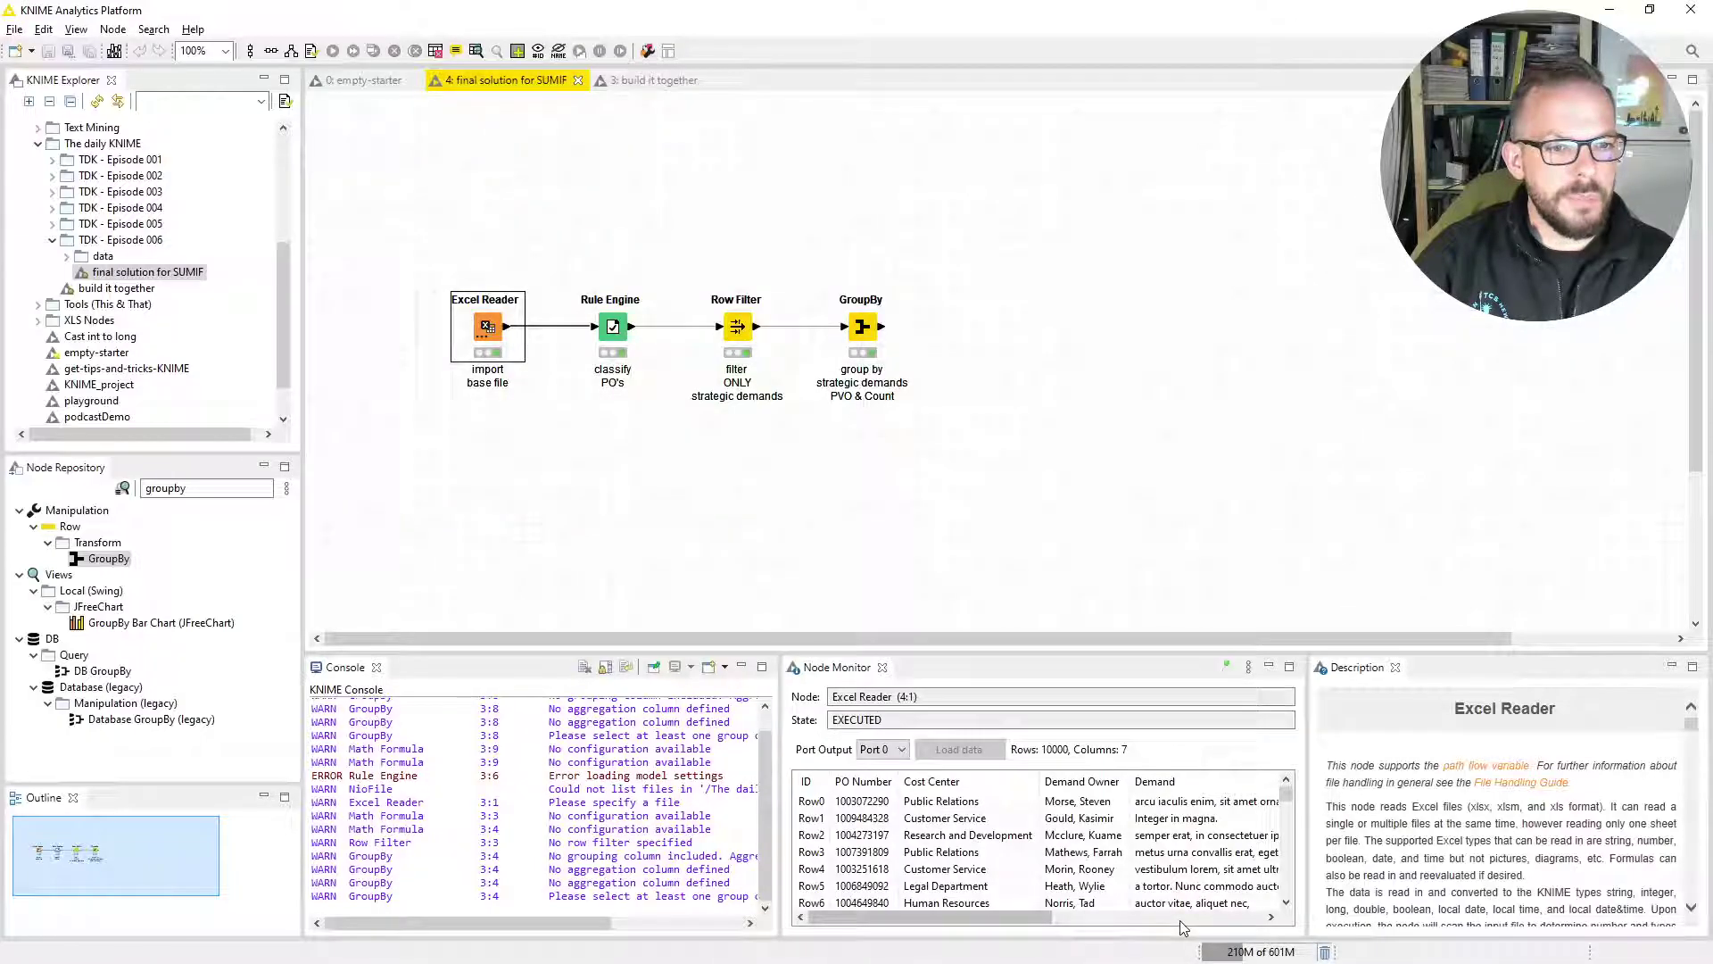
Add an Excel Reader node to the "build it together" workflow and place it near the left side of the canvas
left_click(648, 81)
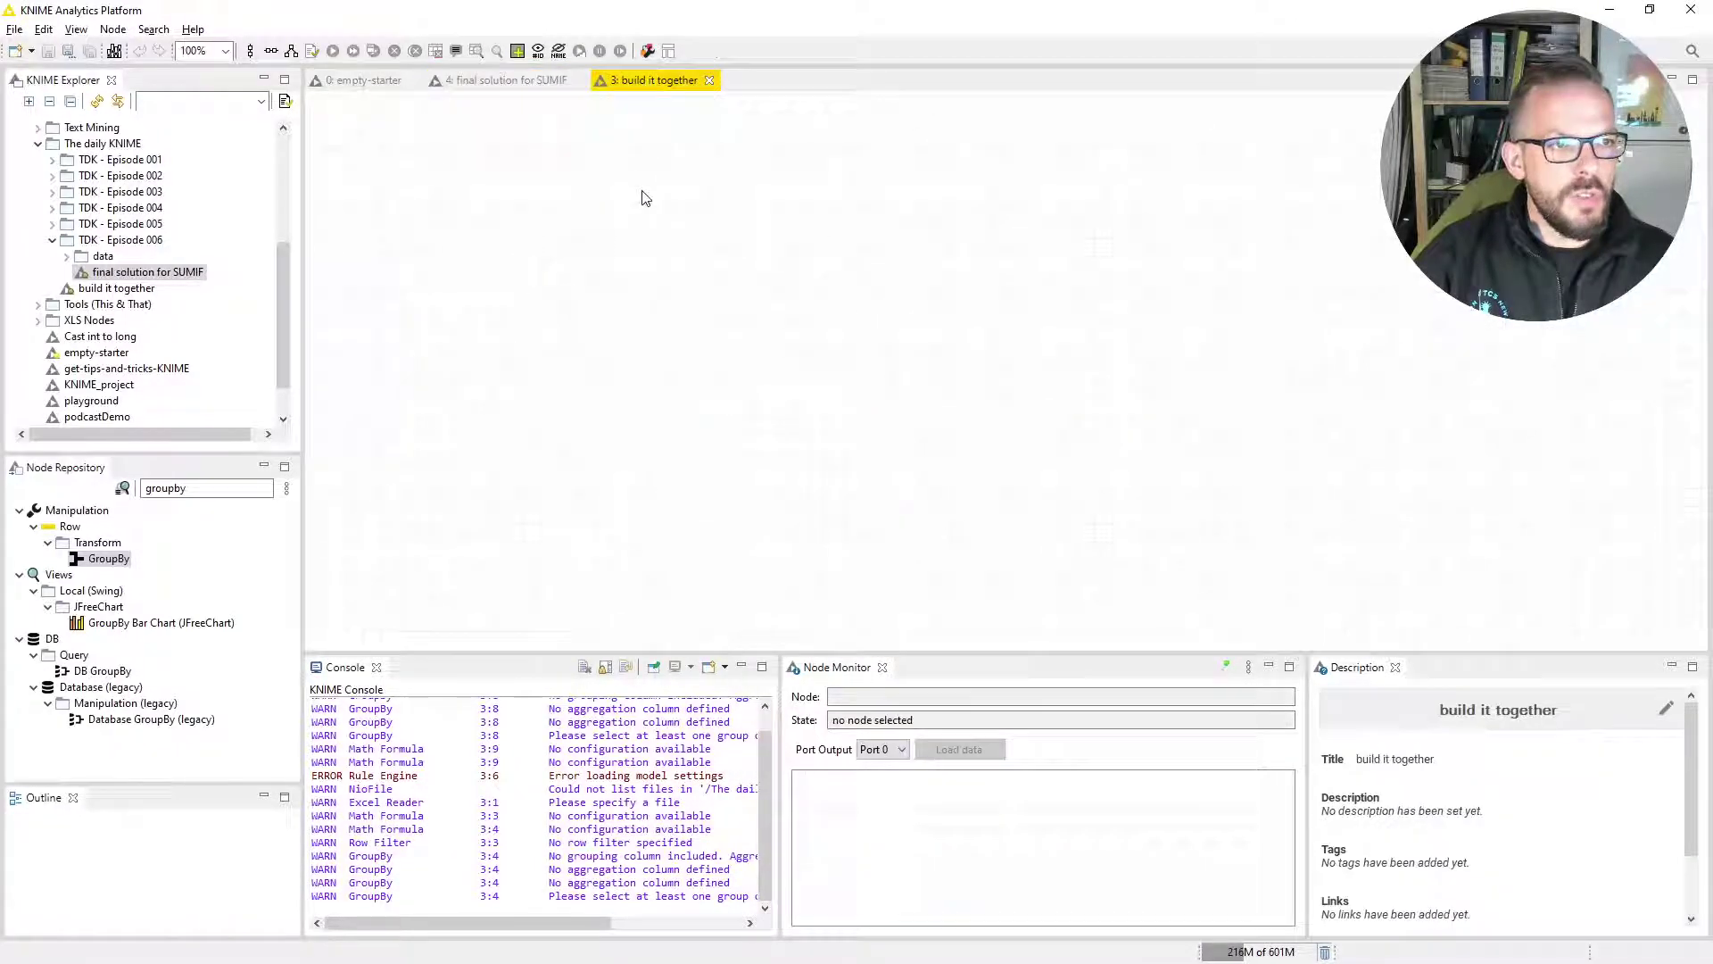
left_click(218, 488)
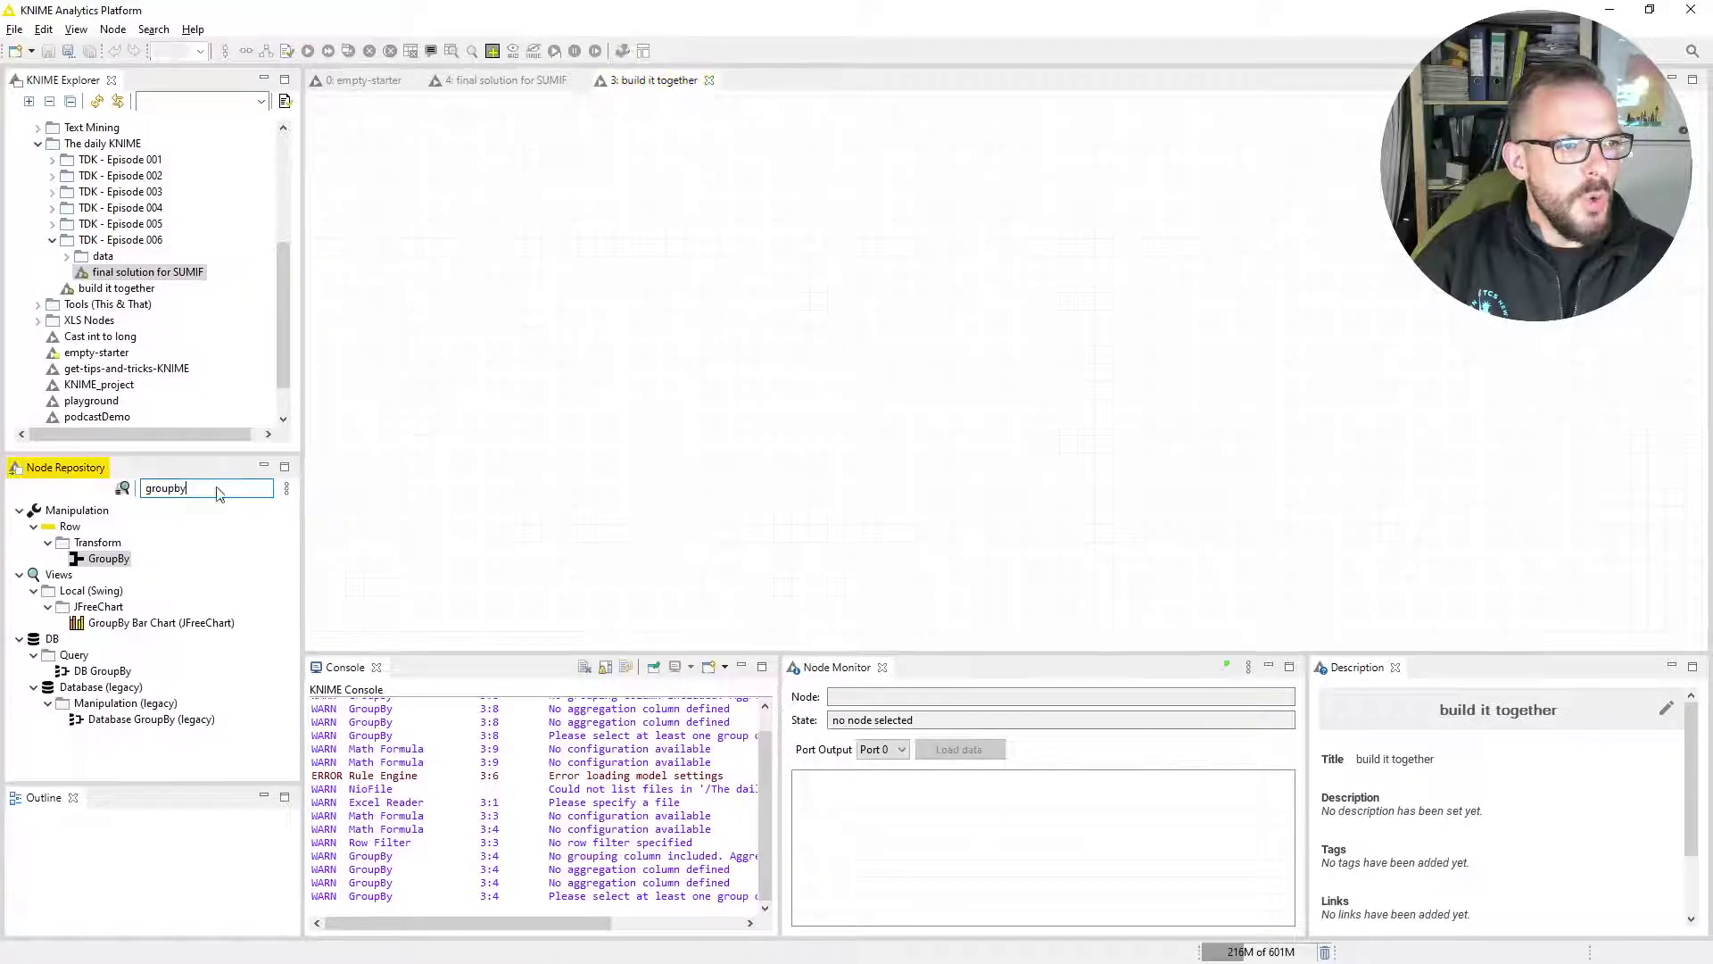
key("ctrl+a")
type("excel")
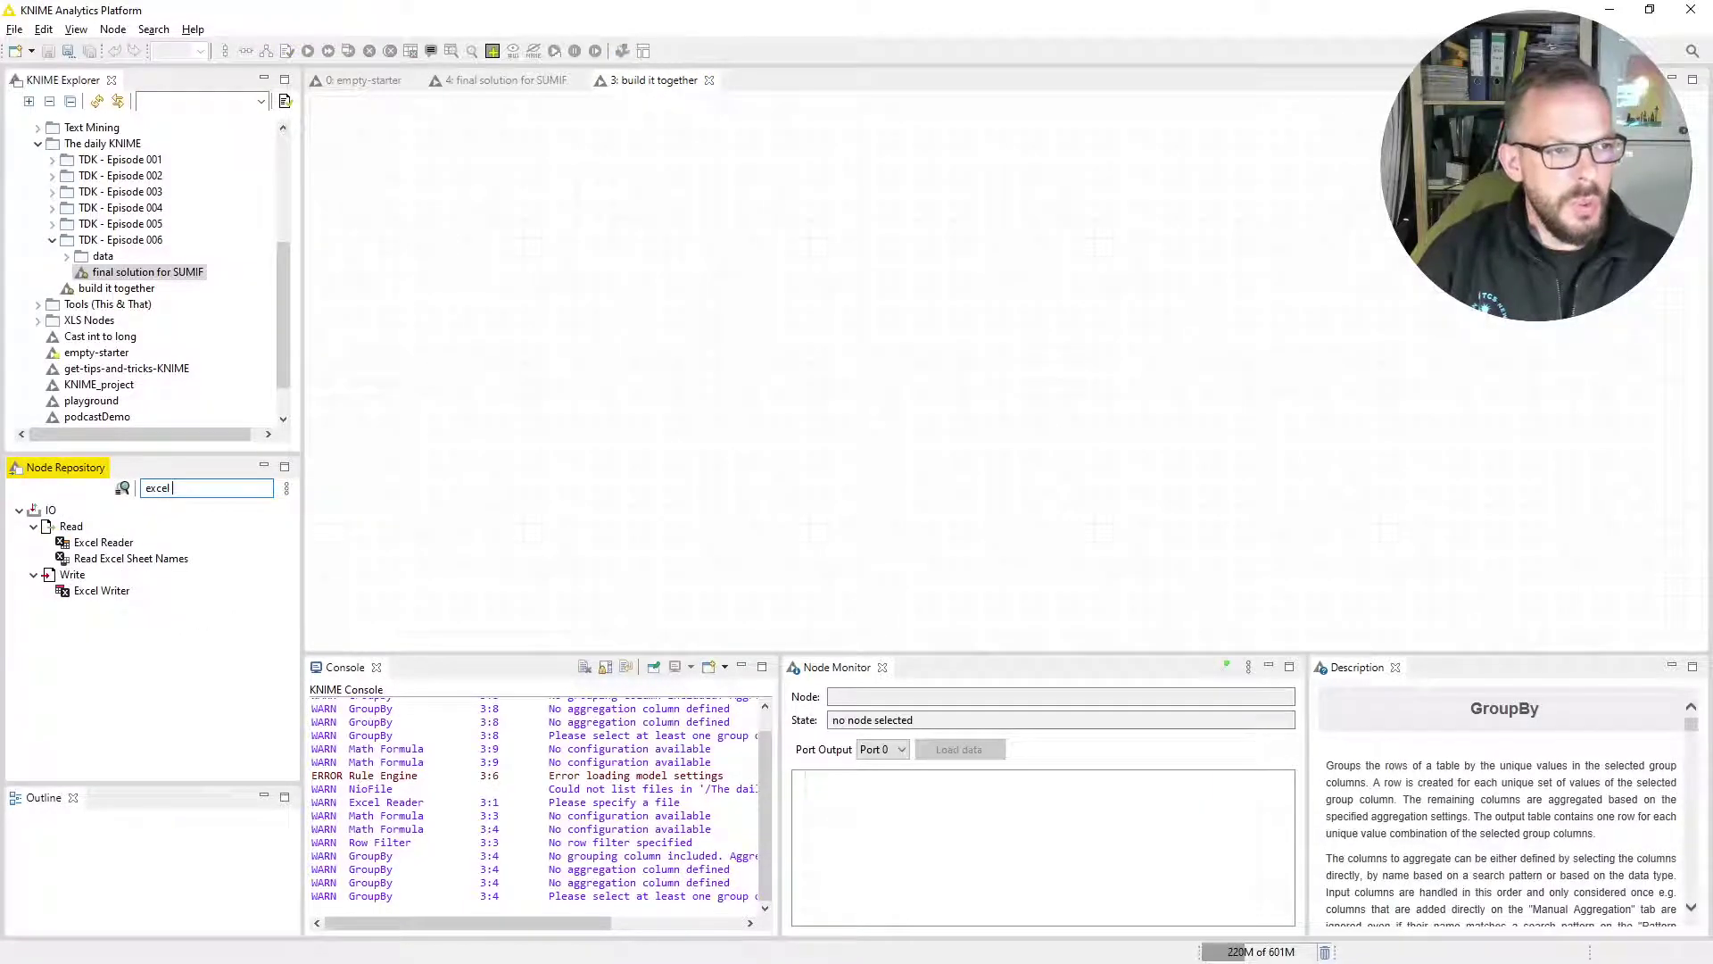
double_click(101, 543)
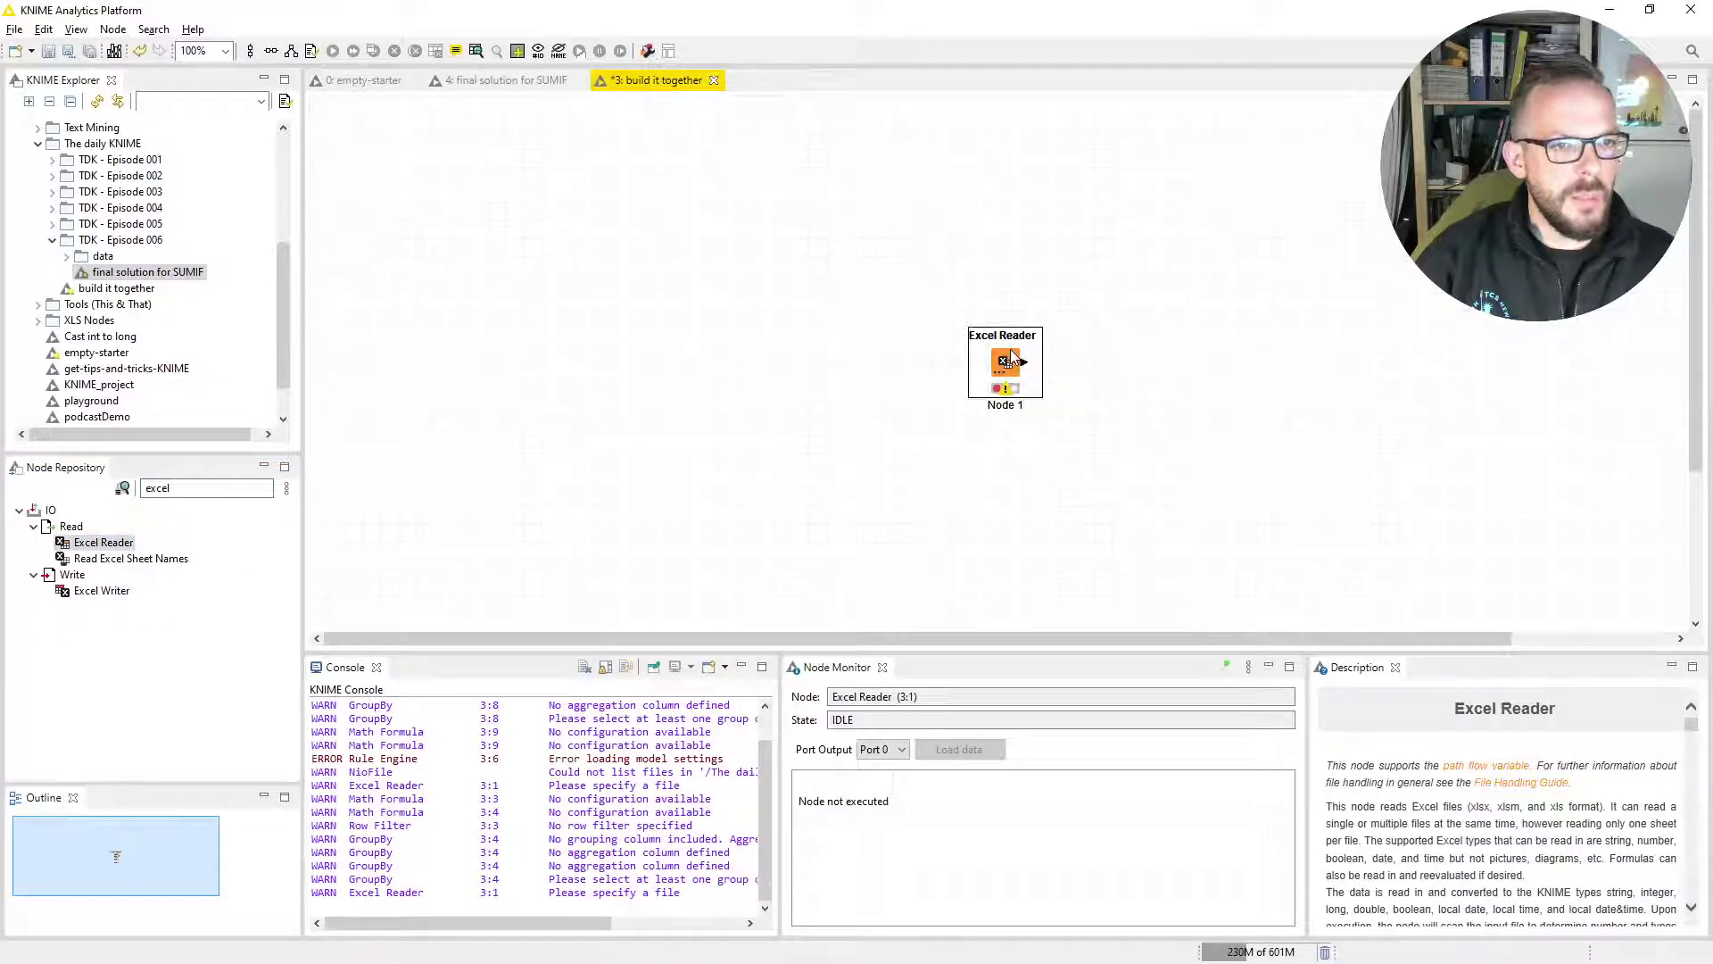
left_click_drag(471, 341, 474, 366)
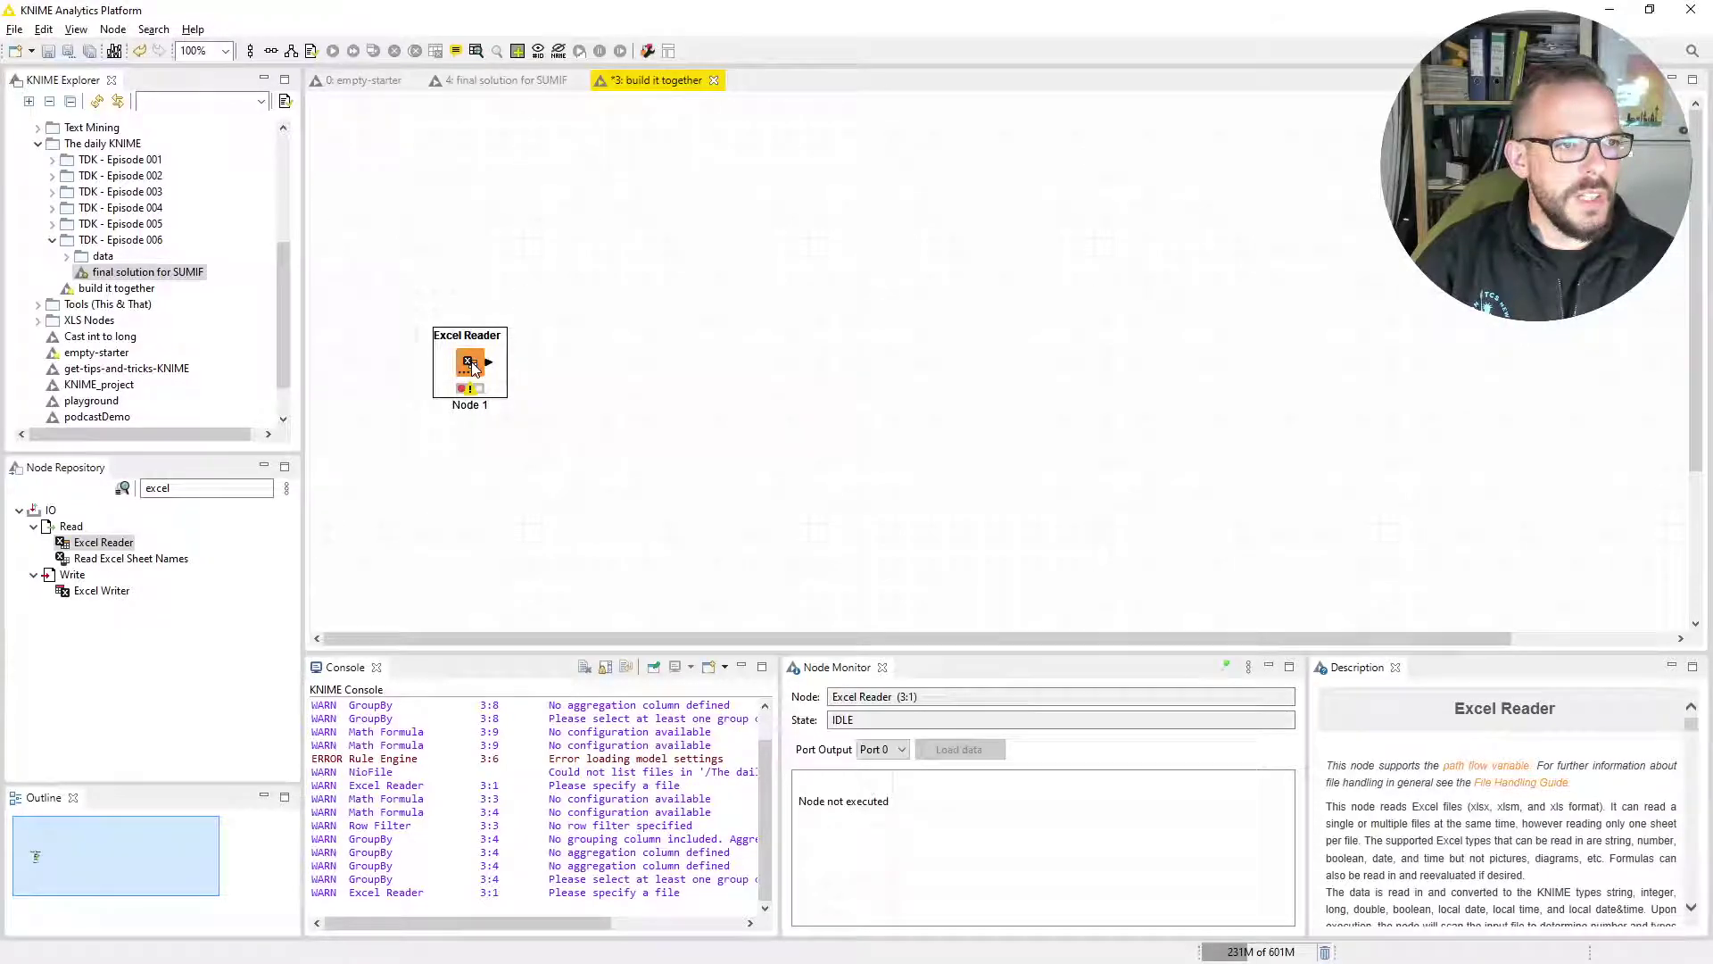
Configure the Excel Reader's input location to read relative to the current workflow
double_click(471, 366)
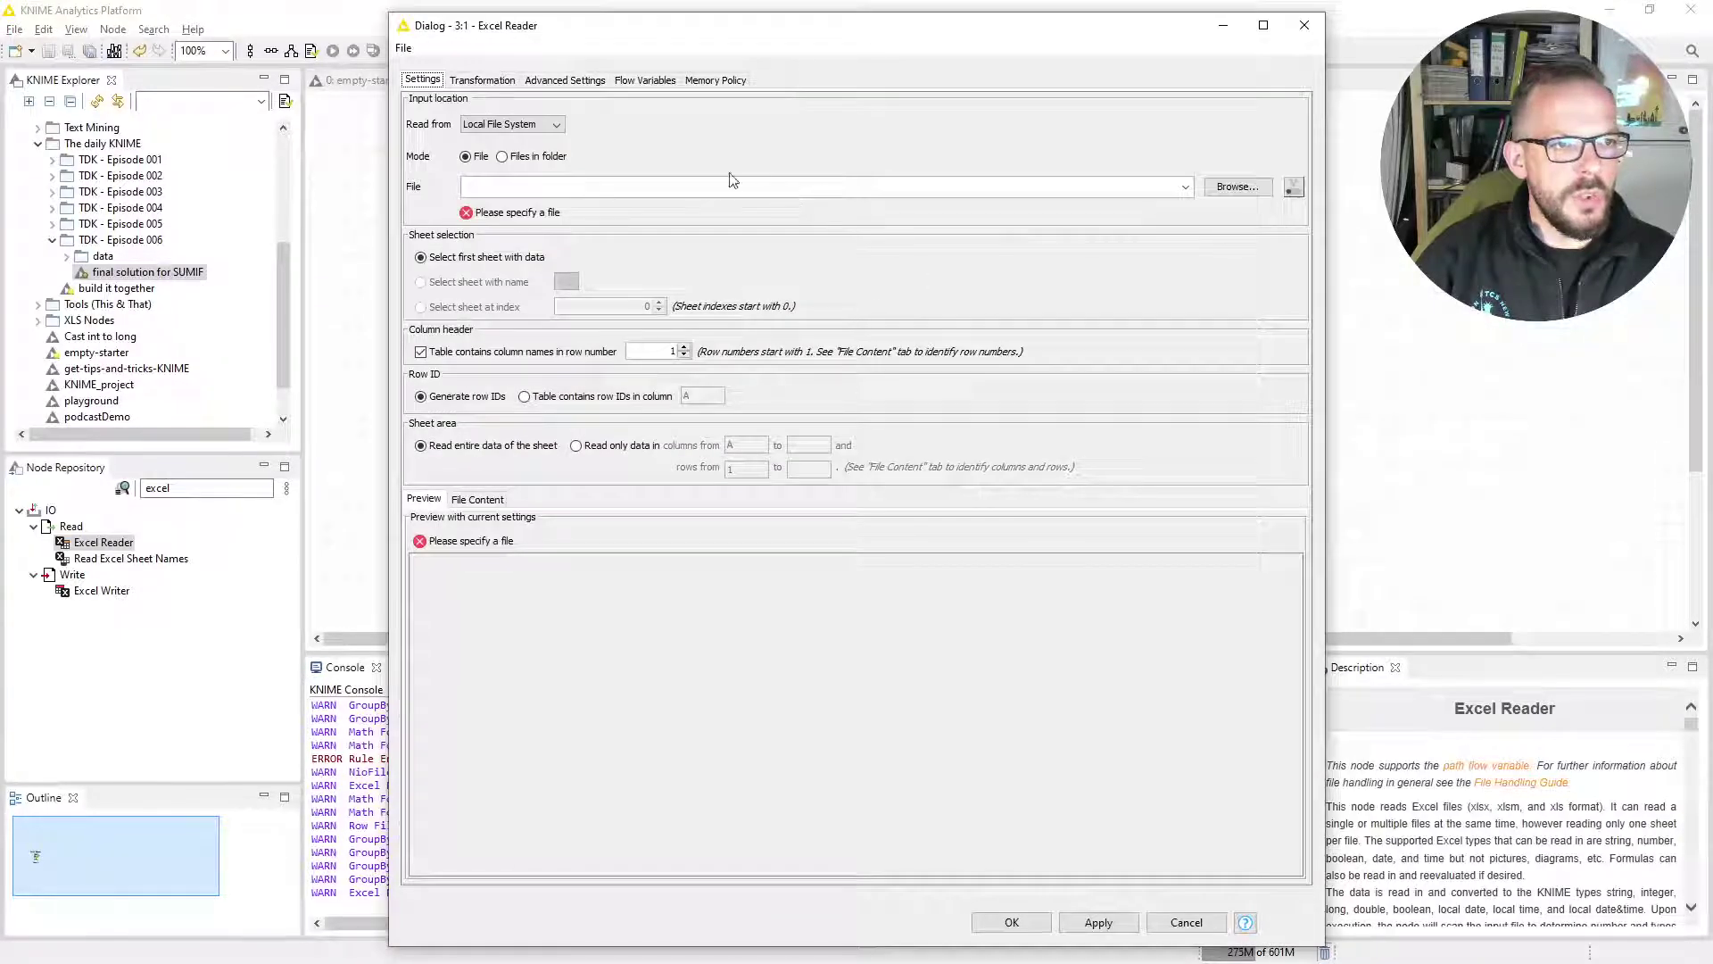
left_click(523, 125)
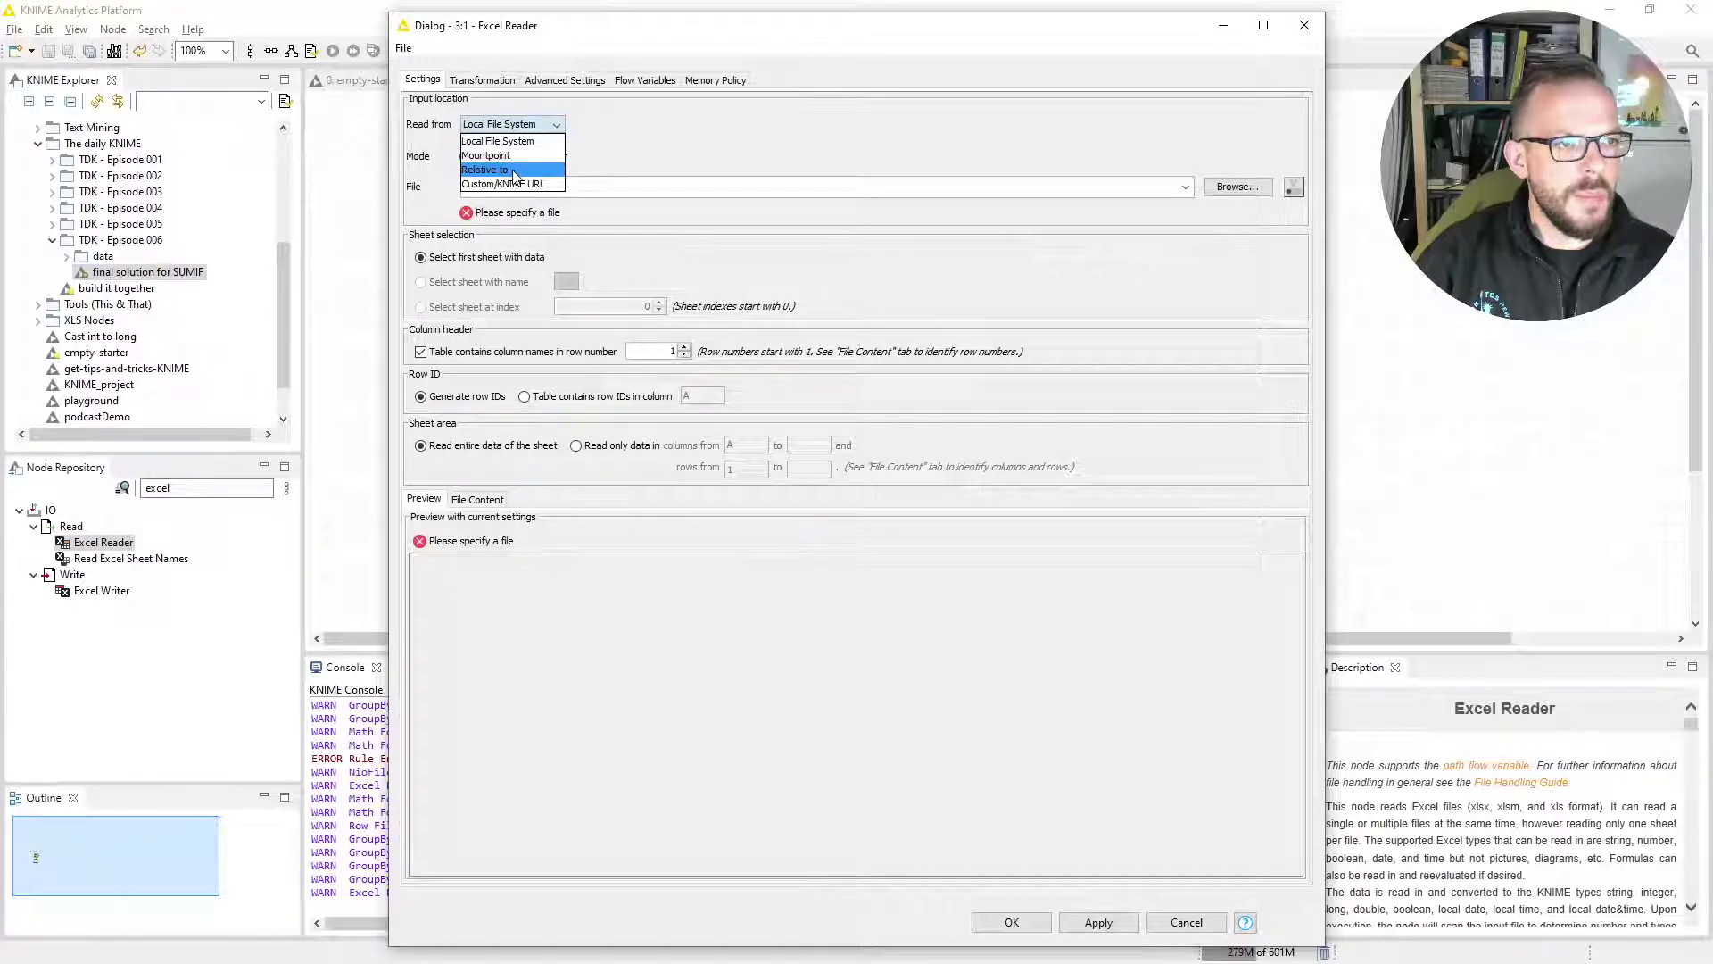
left_click(499, 167)
left_click(638, 125)
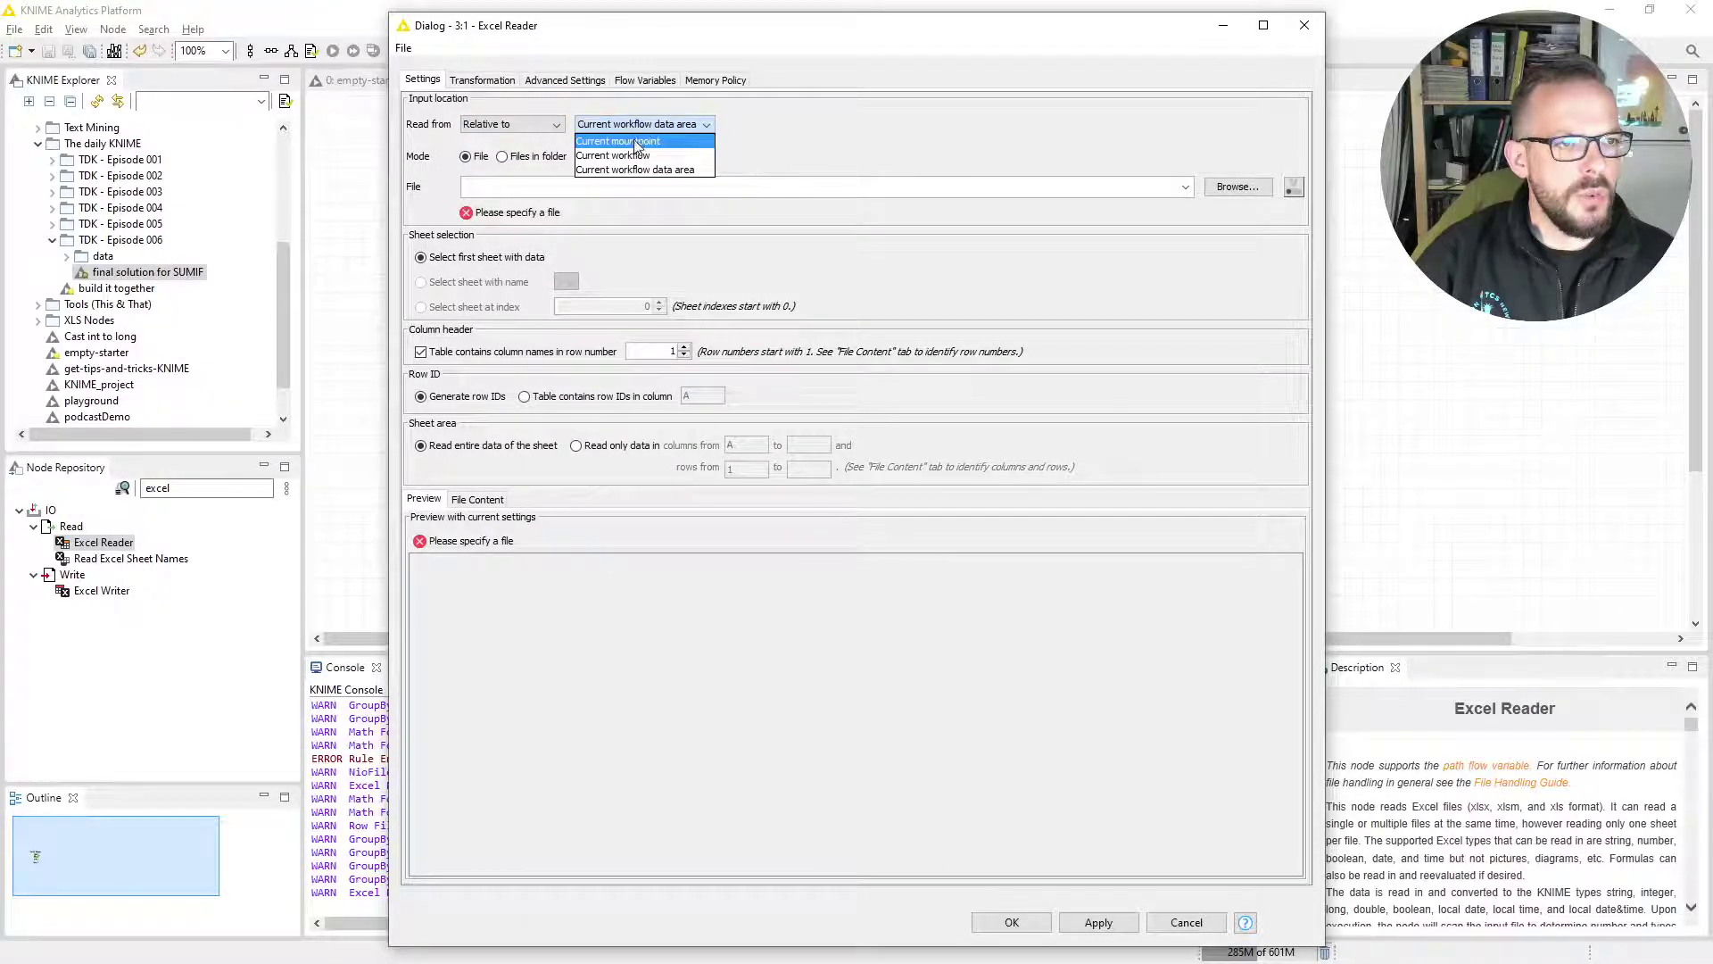
left_click(634, 153)
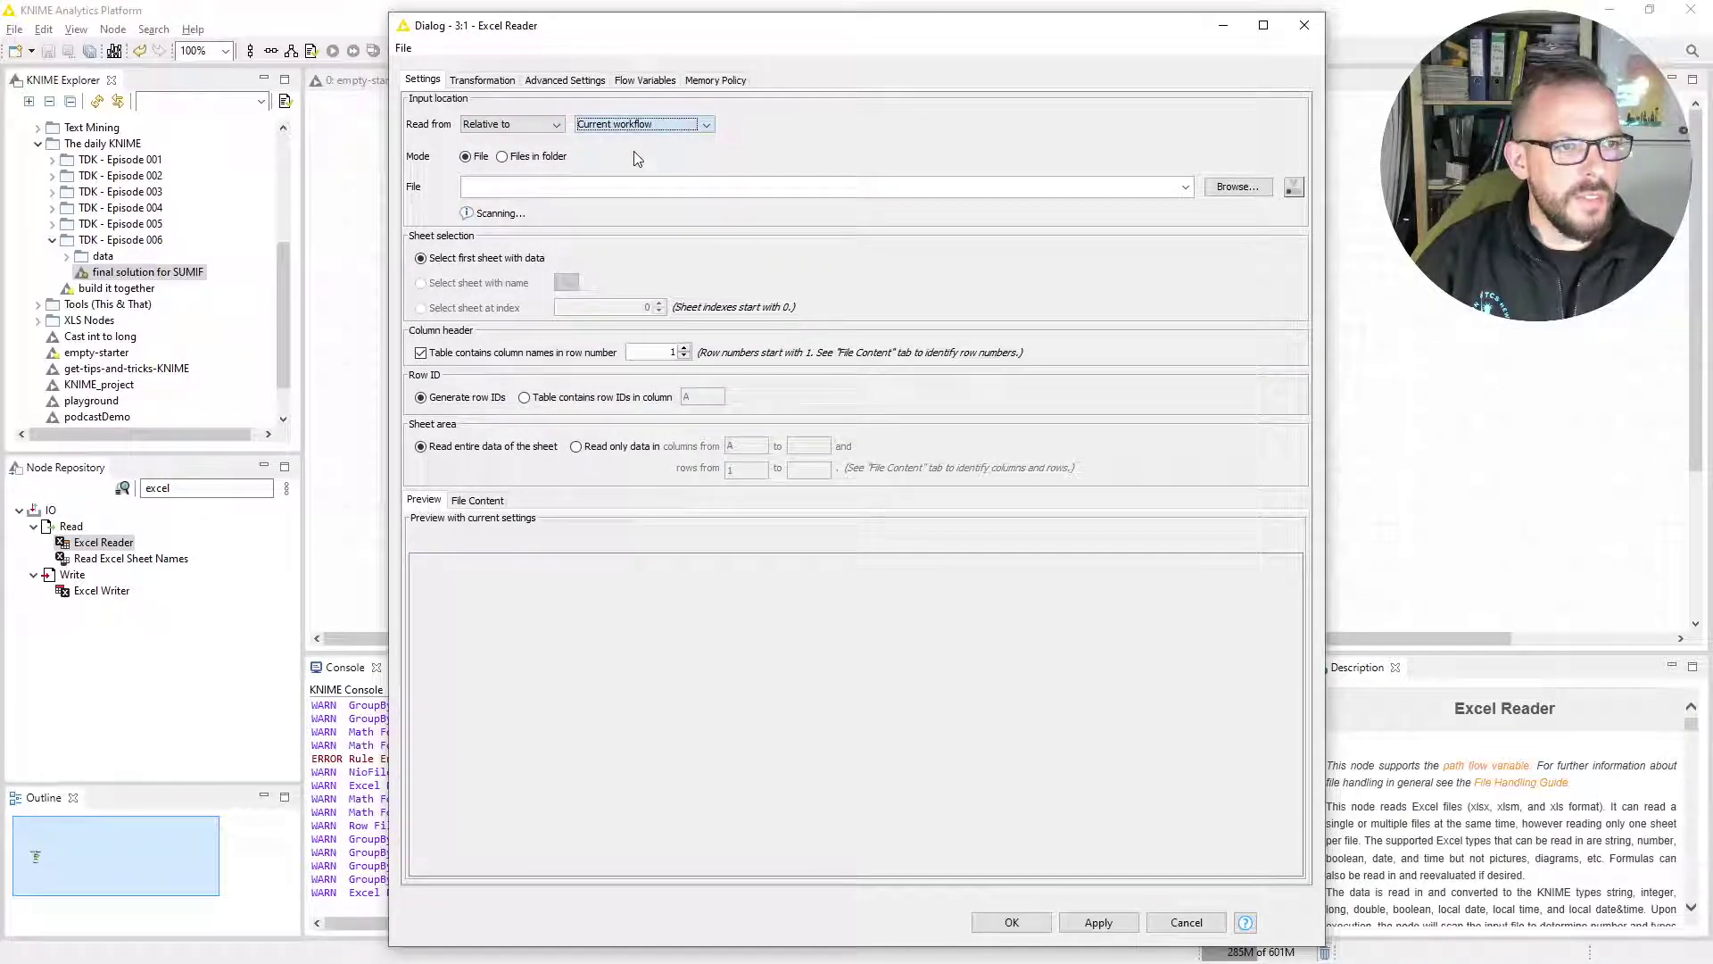
Choose example-data-set.xlsx from the data folder of TDK - Episode 006 as the Excel Reader's input file and apply the settings
left_click(1238, 187)
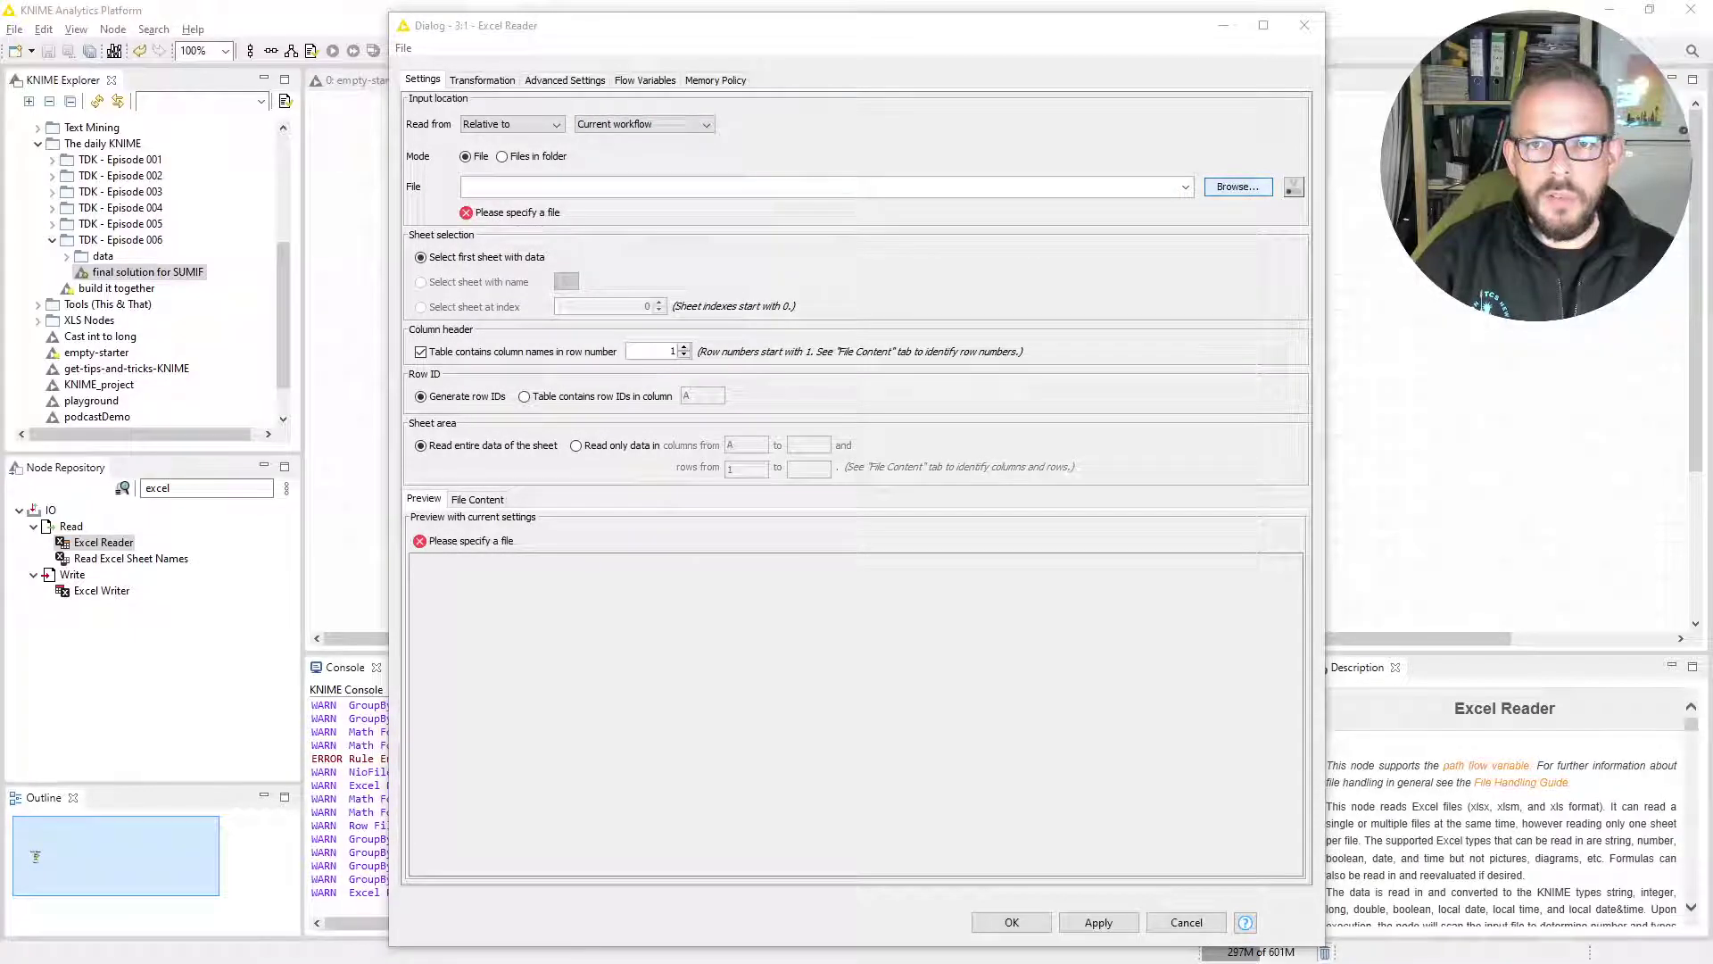
double_click(883, 281)
left_click(843, 198)
double_click(843, 195)
left_click(847, 194)
left_click(1197, 323)
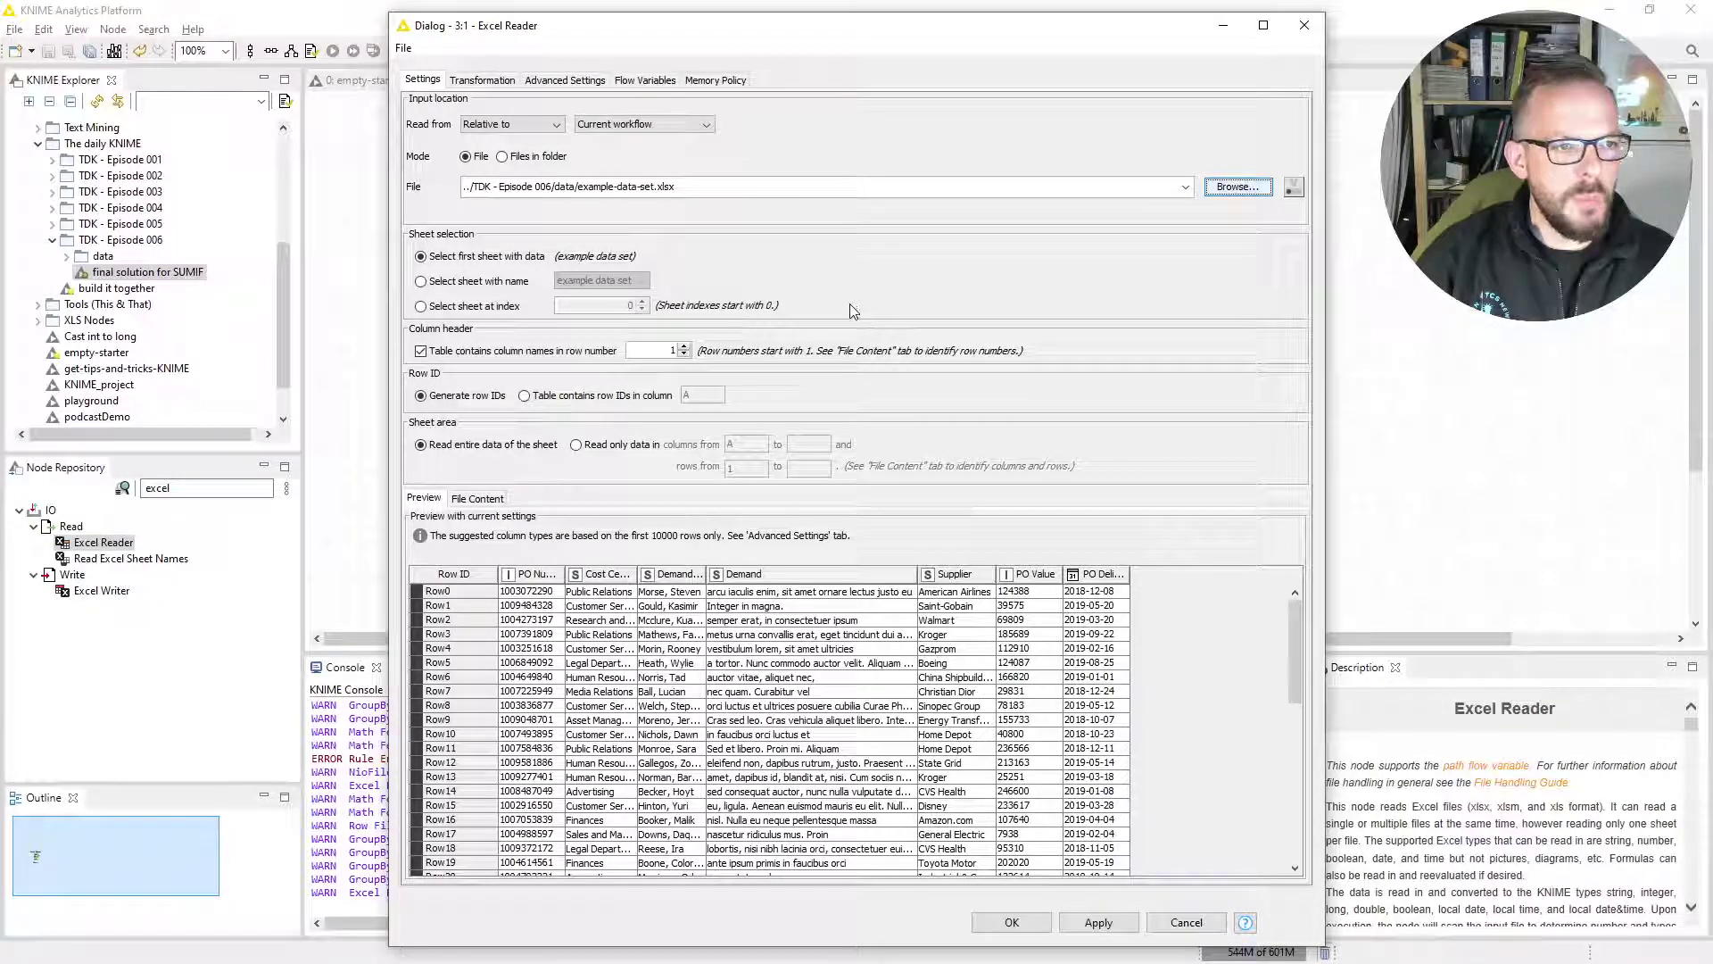
left_click(1012, 922)
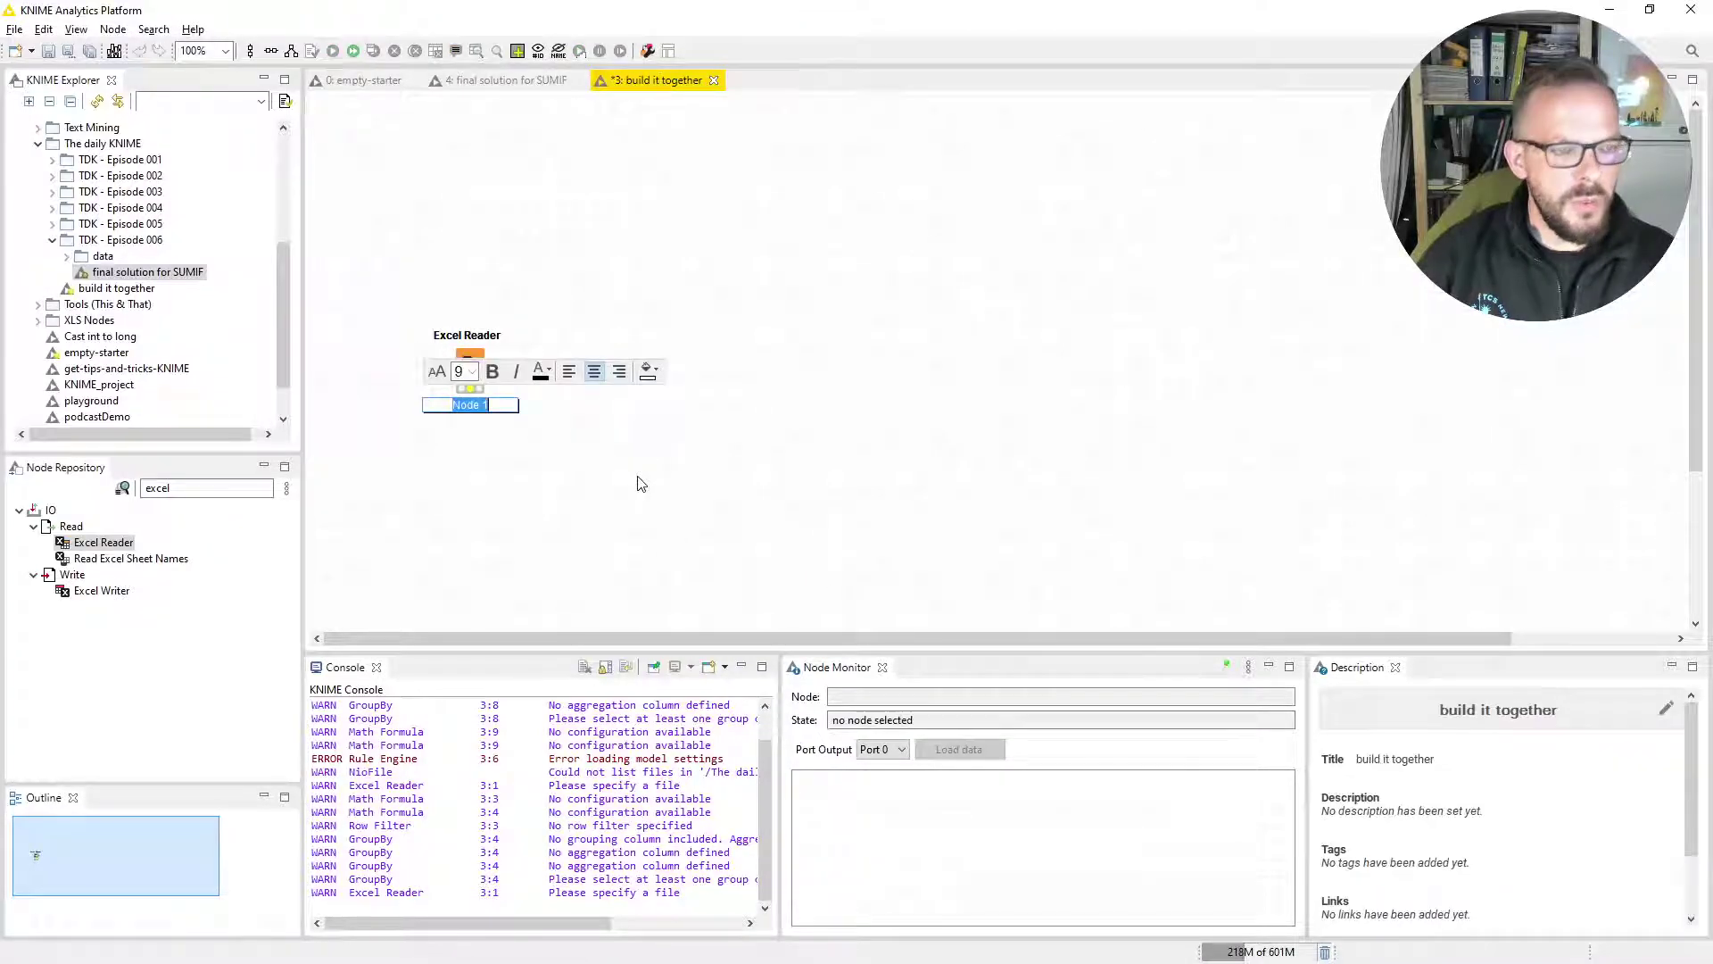
Label the Excel Reader node "import base file" on two lines
type("iom")
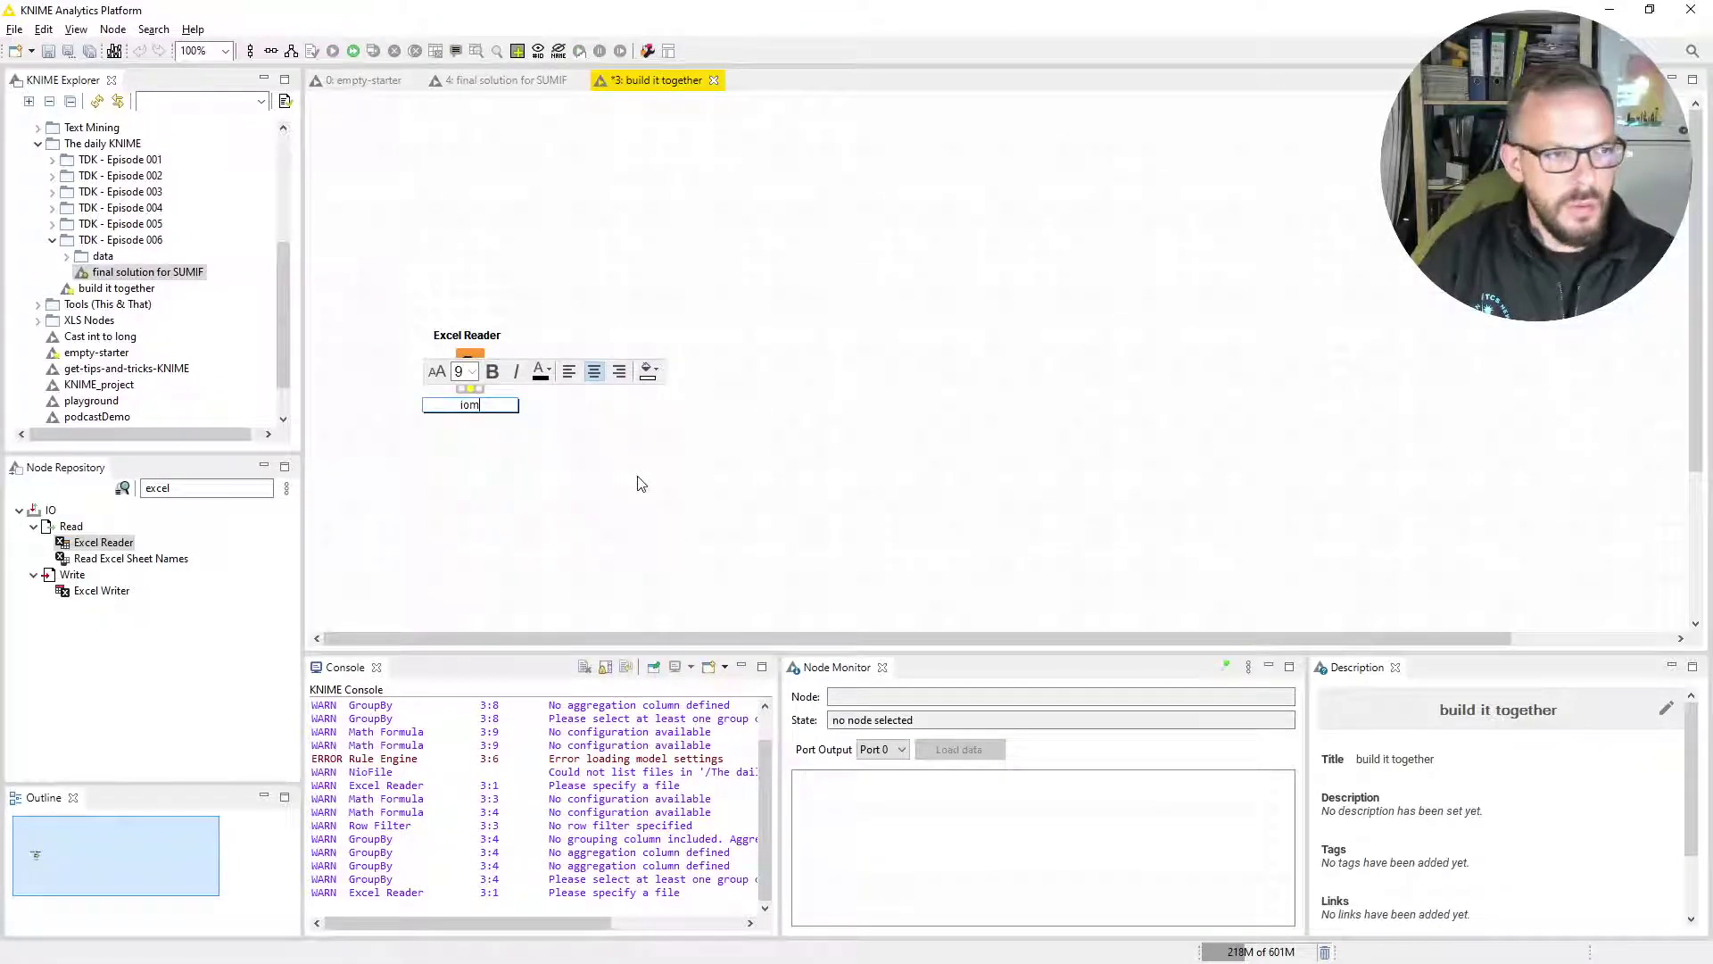
type("port")
key("Return")
type("base file")
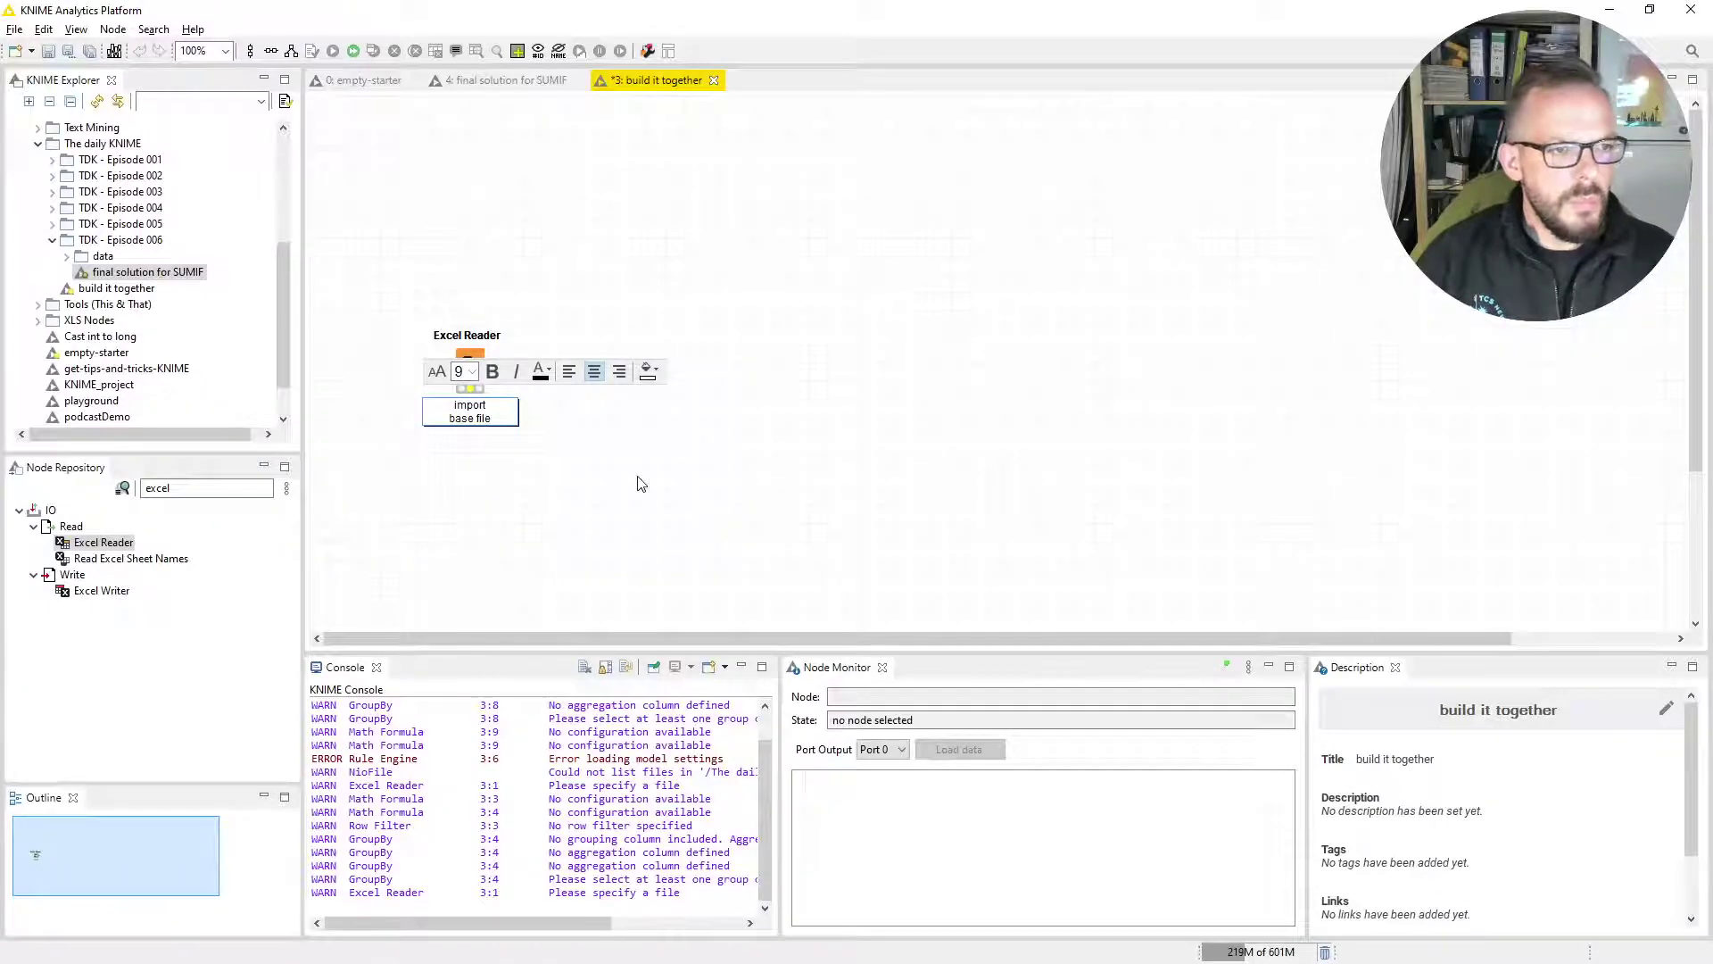
left_click(642, 482)
Execute the Excel Reader node and look through the columns of its output table
left_click(492, 379)
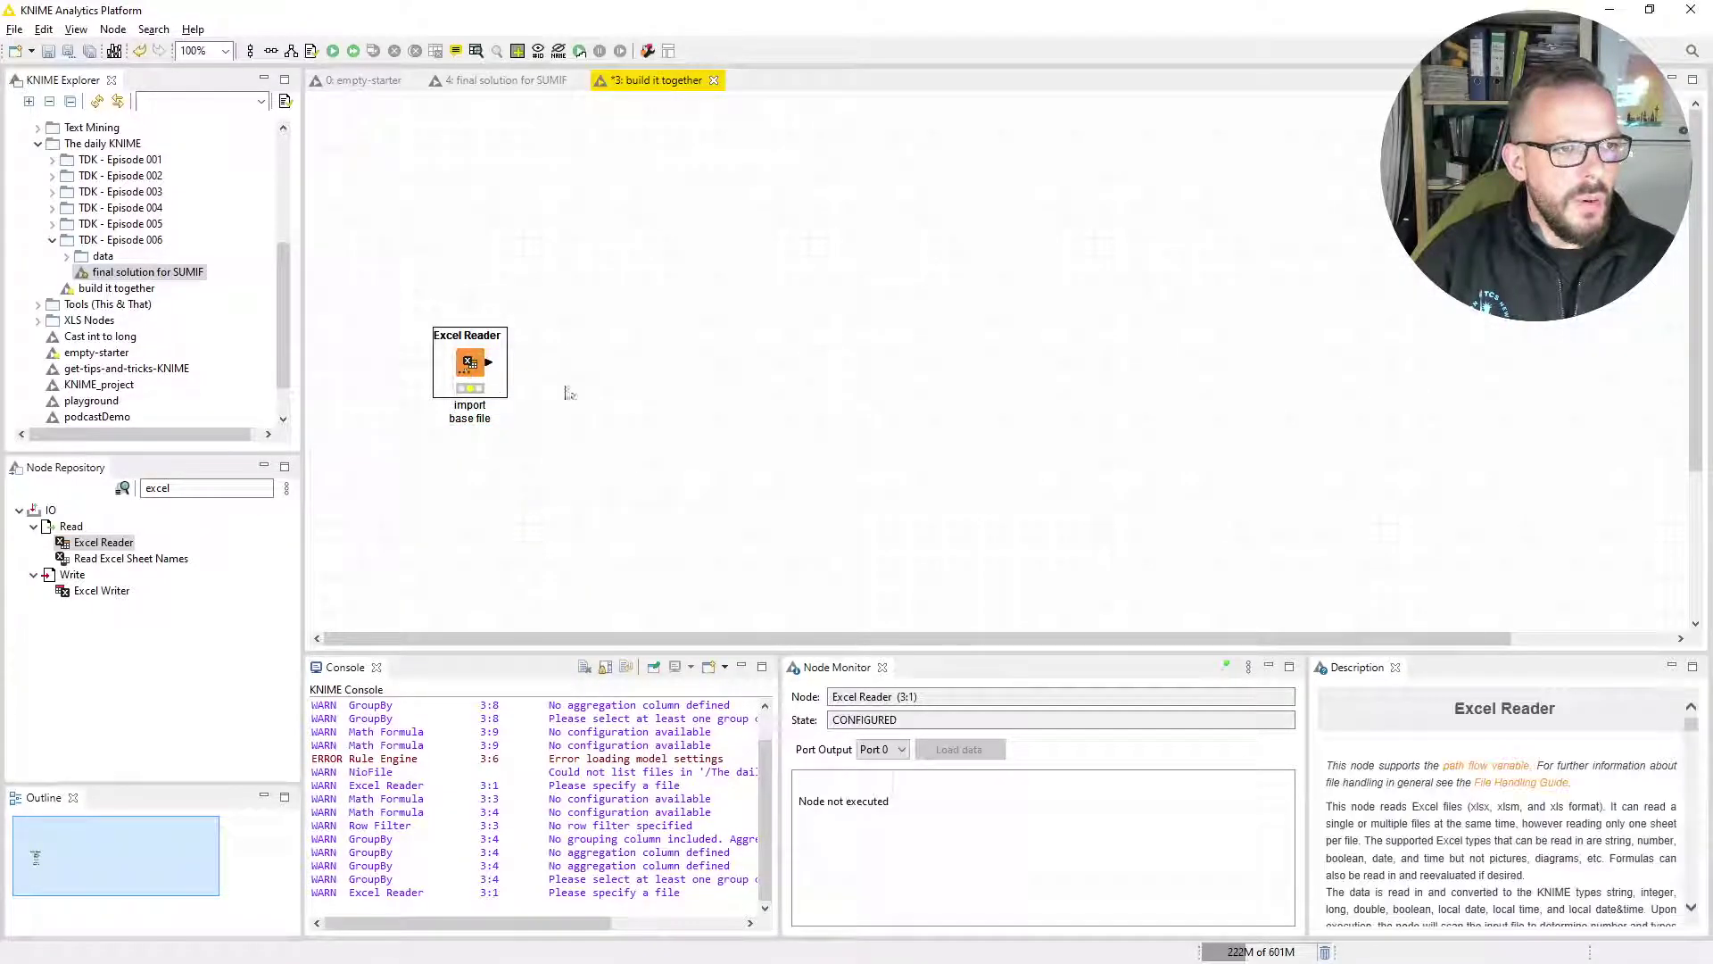
key("F7")
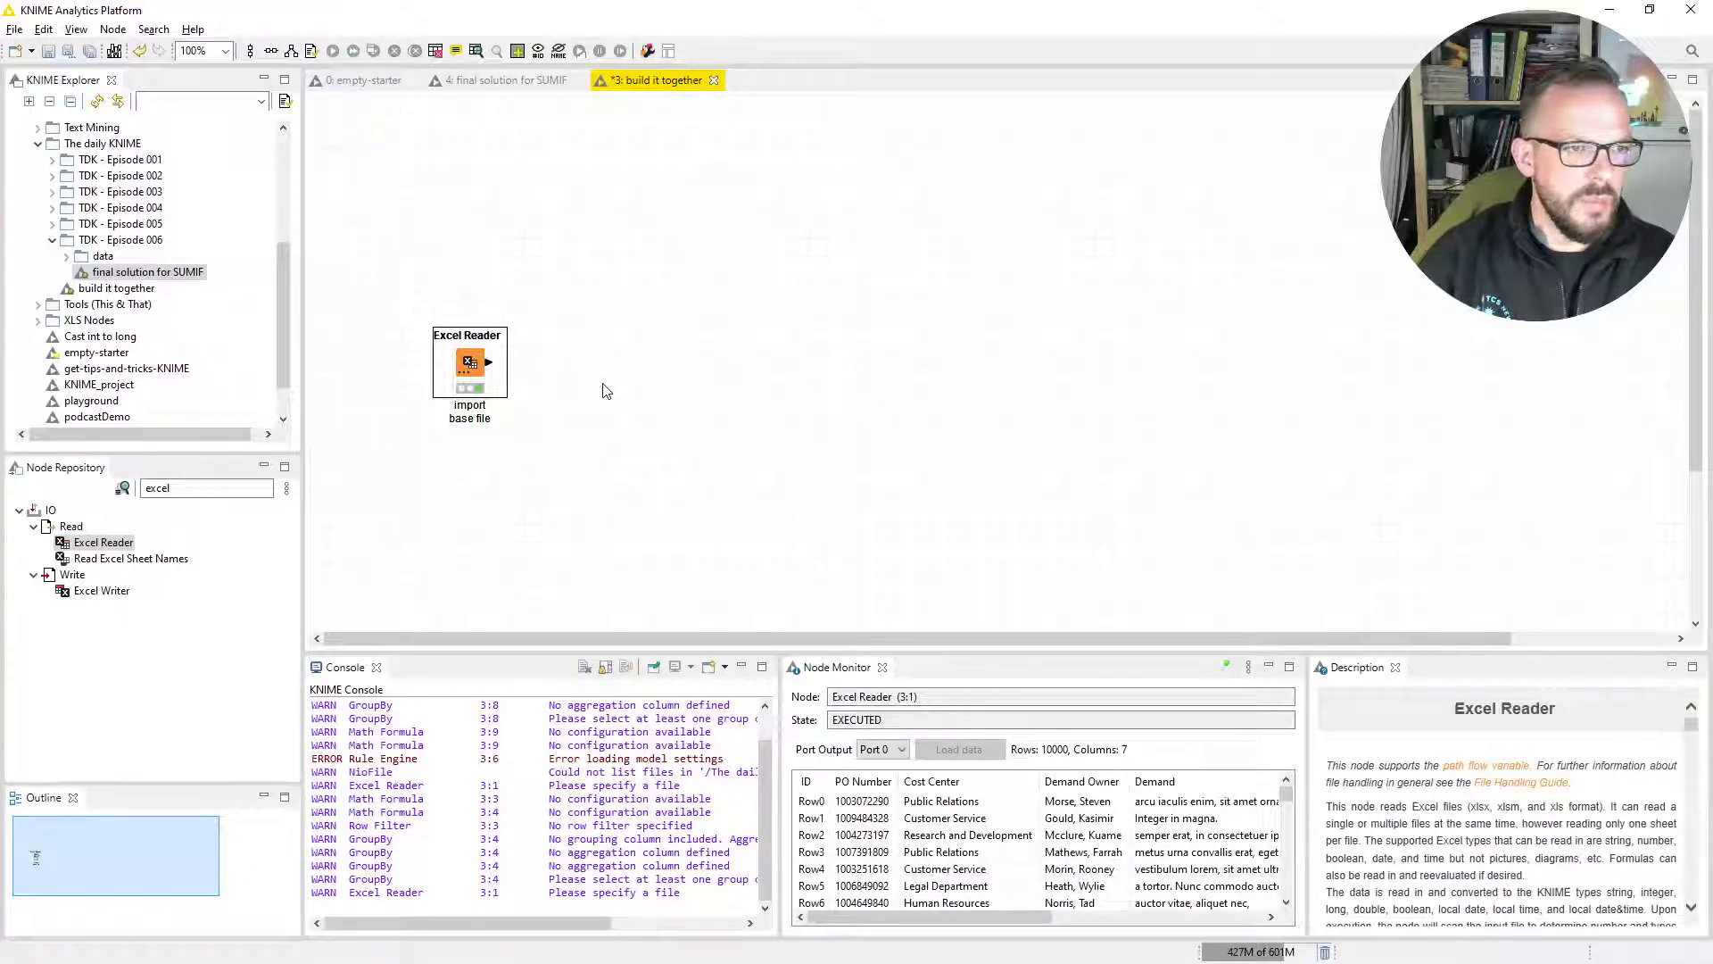
mouse_move(933, 914)
left_mouse_down()
mouse_move(1177, 931)
mouse_move(959, 919)
left_mouse_up()
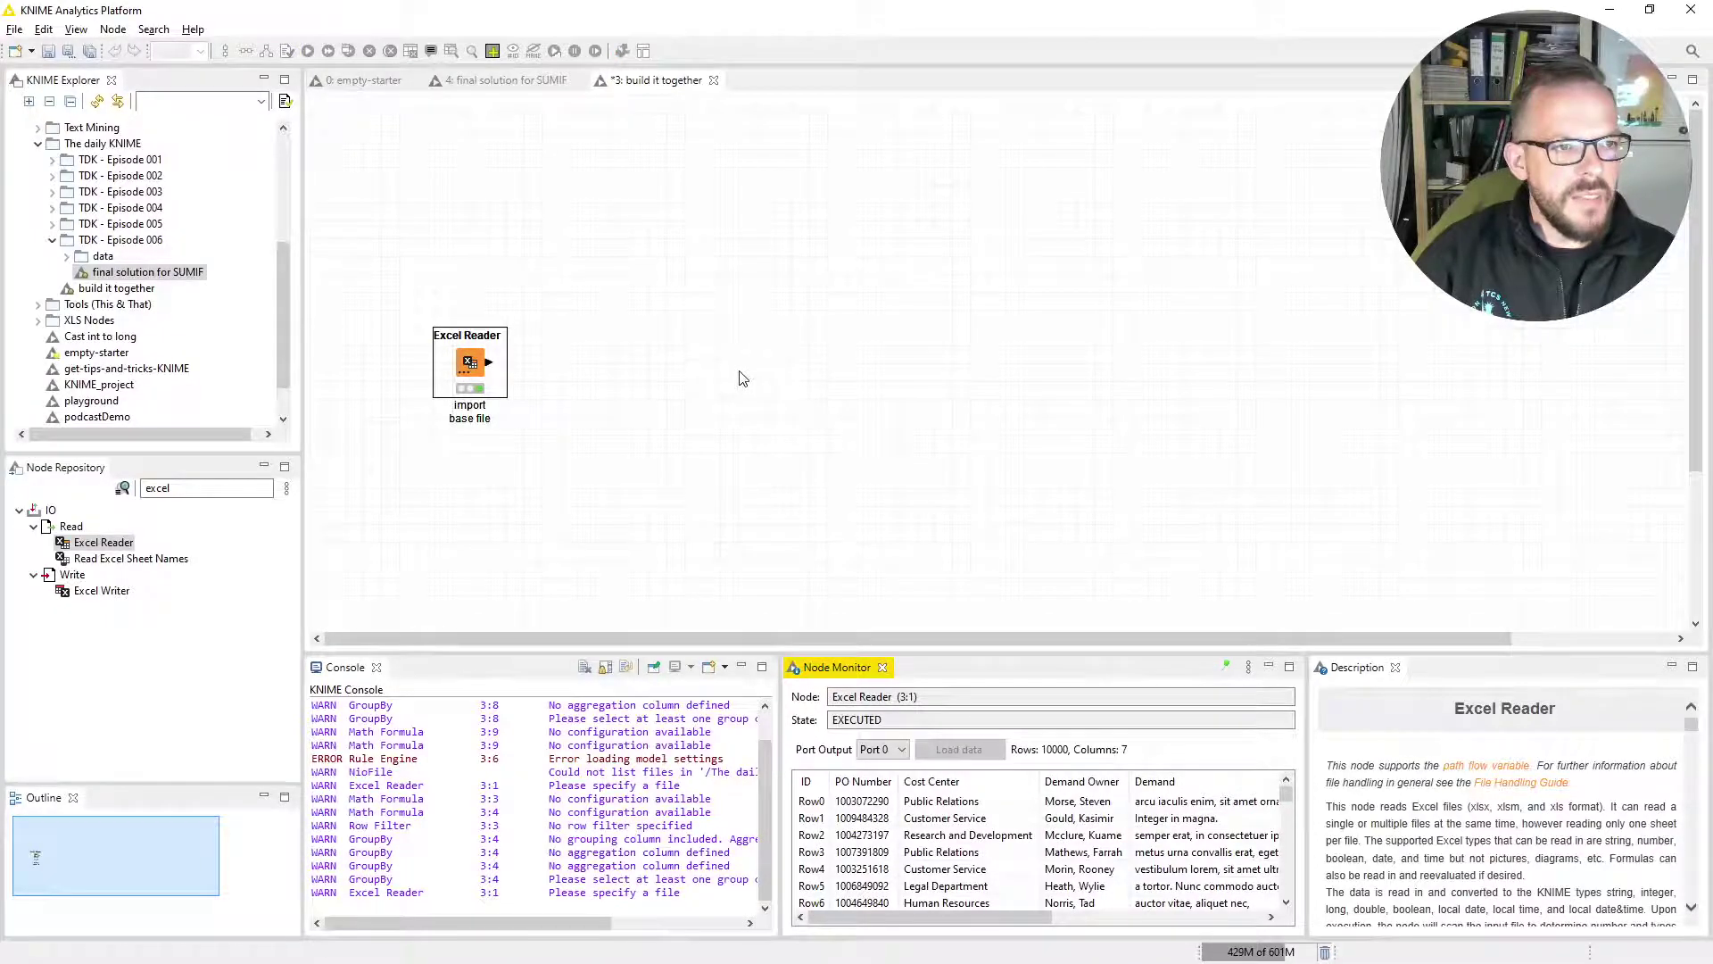
Add a Rule Engine node connected to the output of the Excel Reader
left_click_drag(214, 487, 113, 488)
type("rule engine")
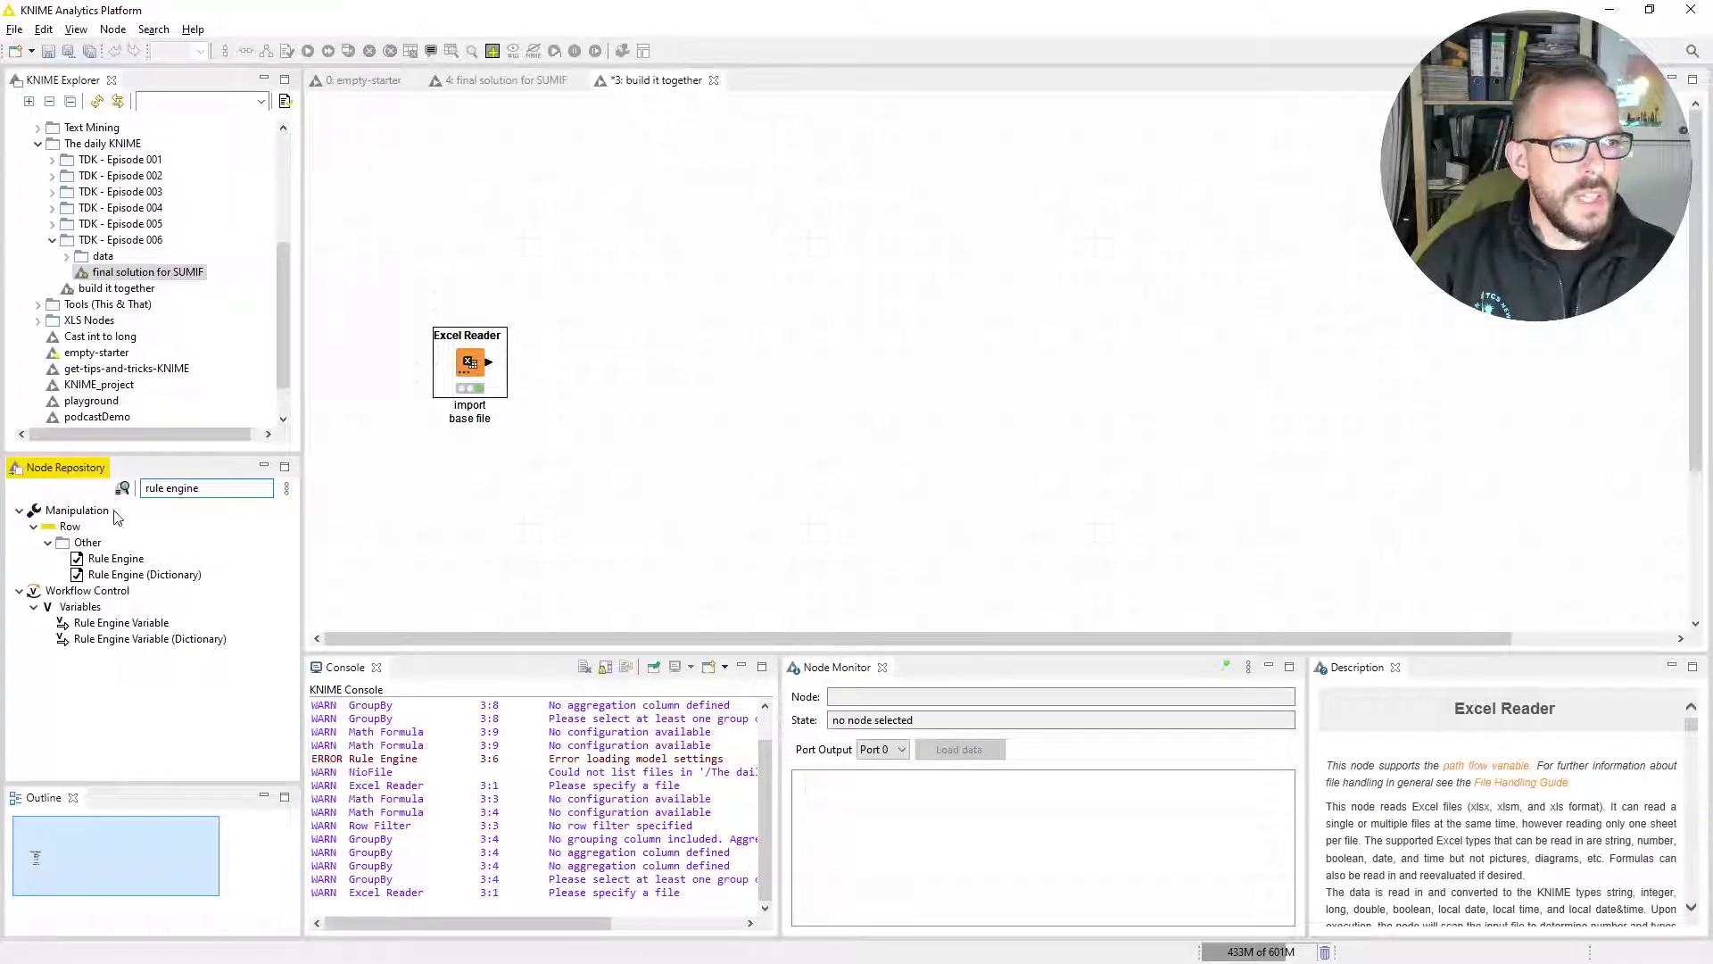
double_click(135, 561)
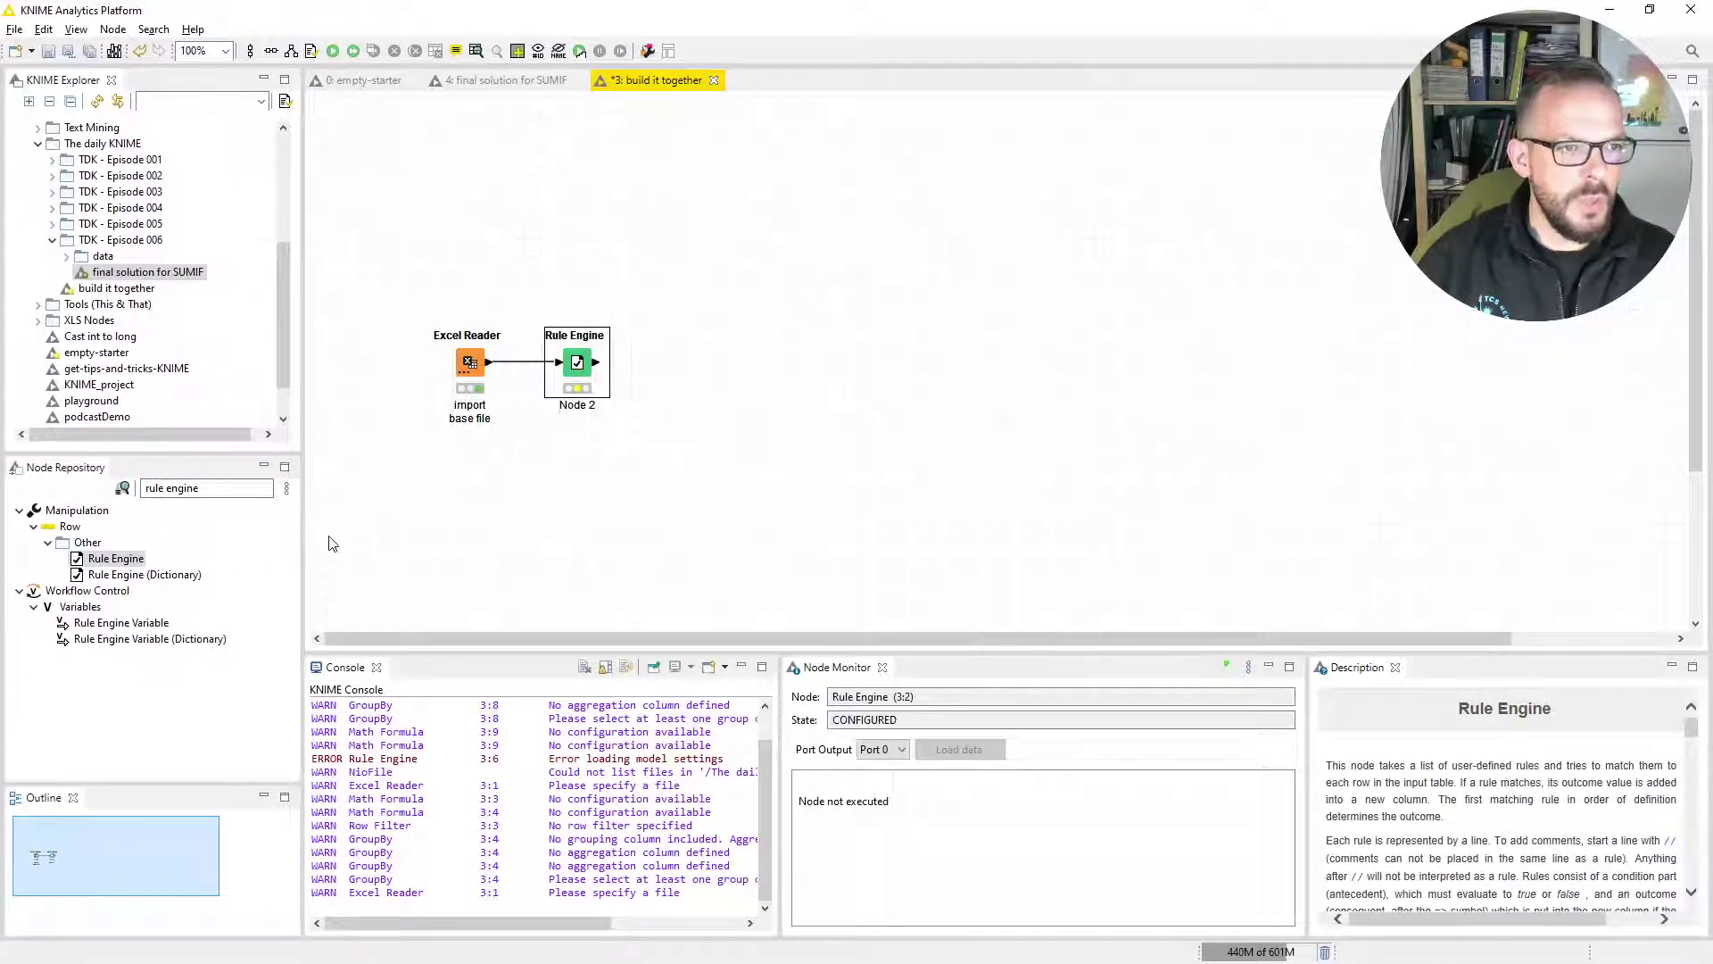
Label the Rule Engine node "define demand class" on two lines
key("F2")
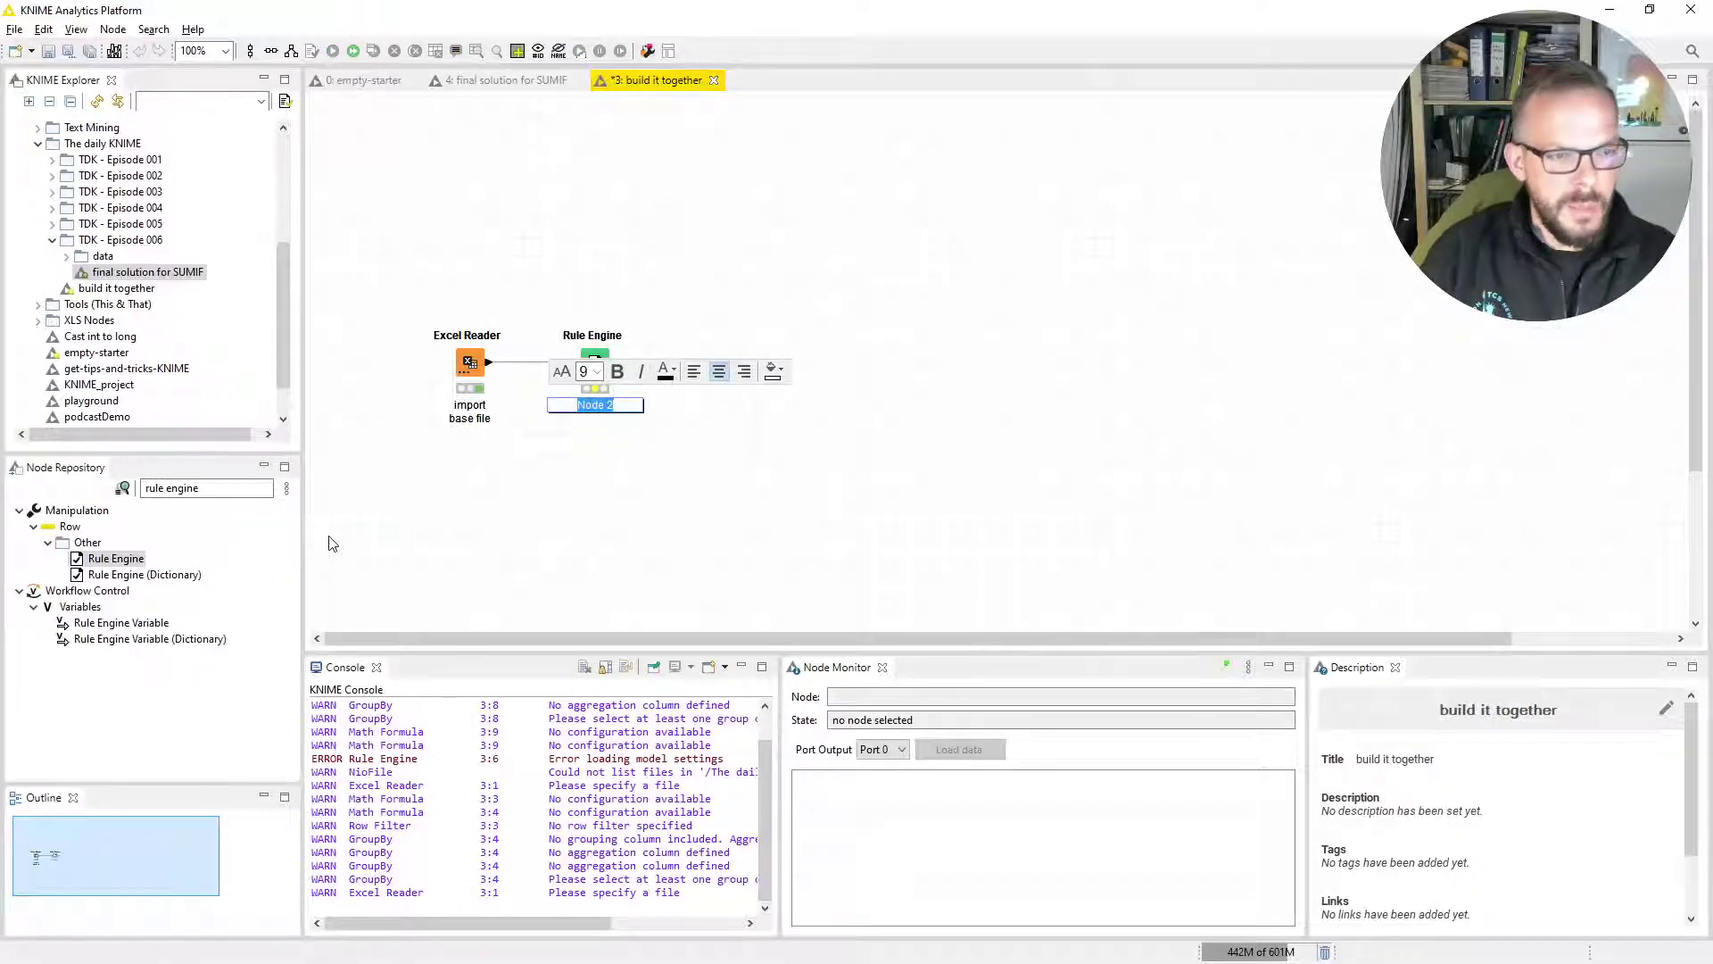
type("define ")
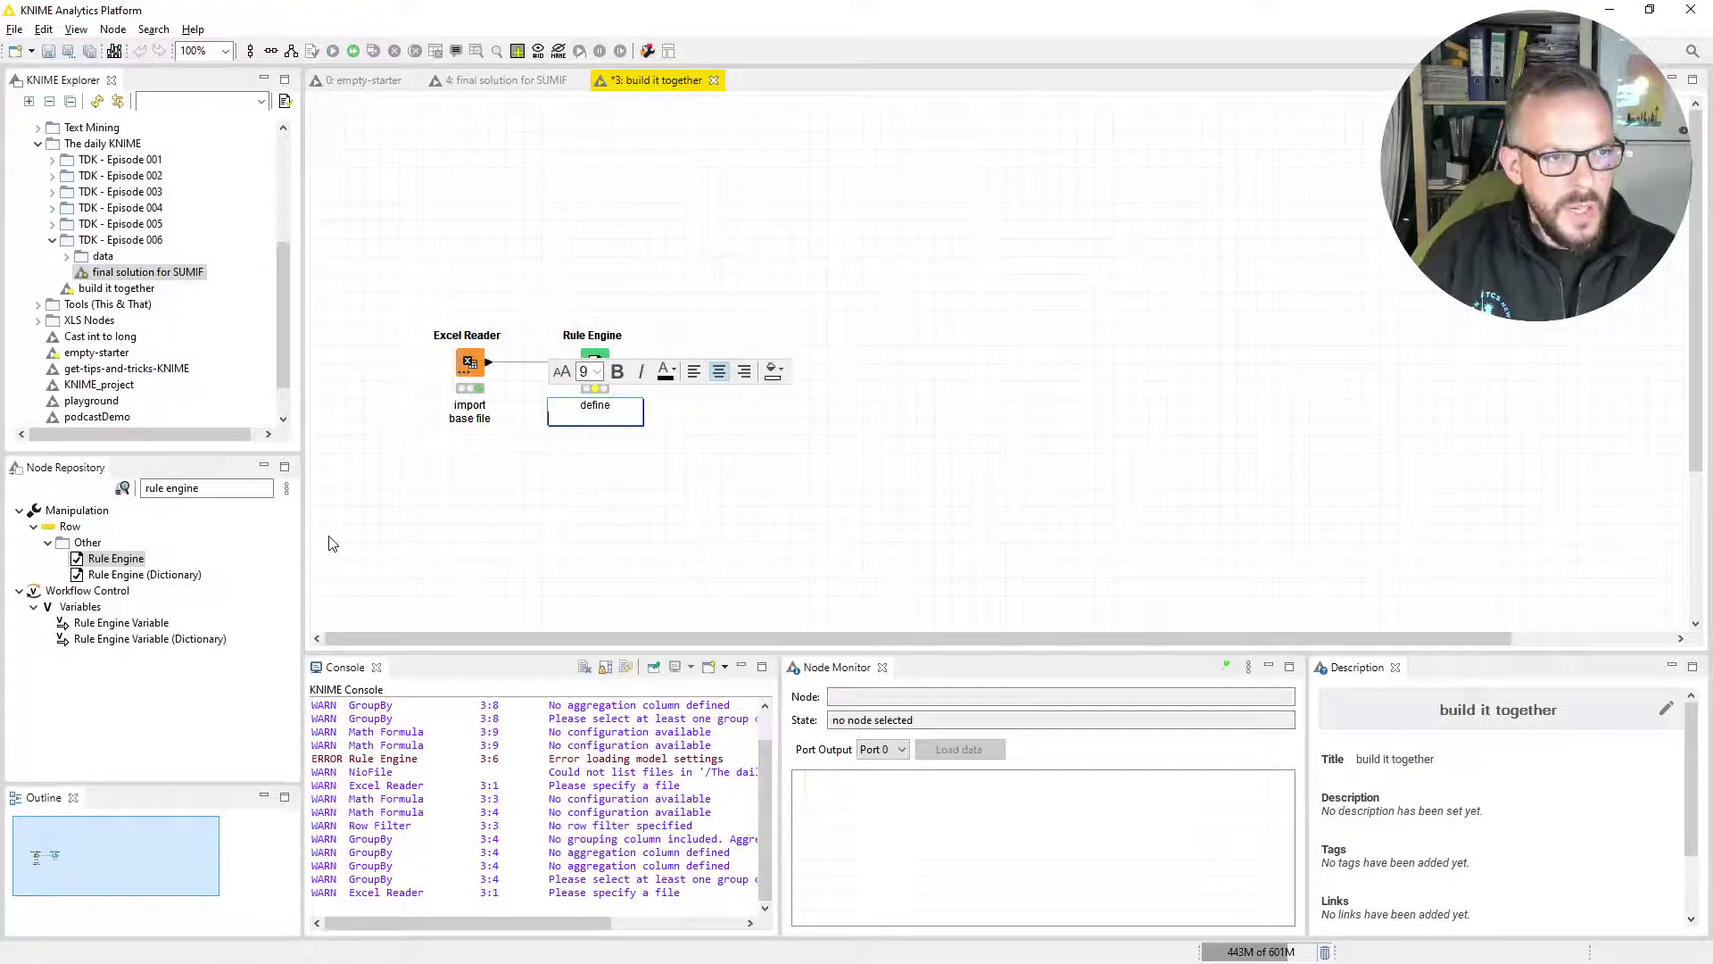
type("demand class")
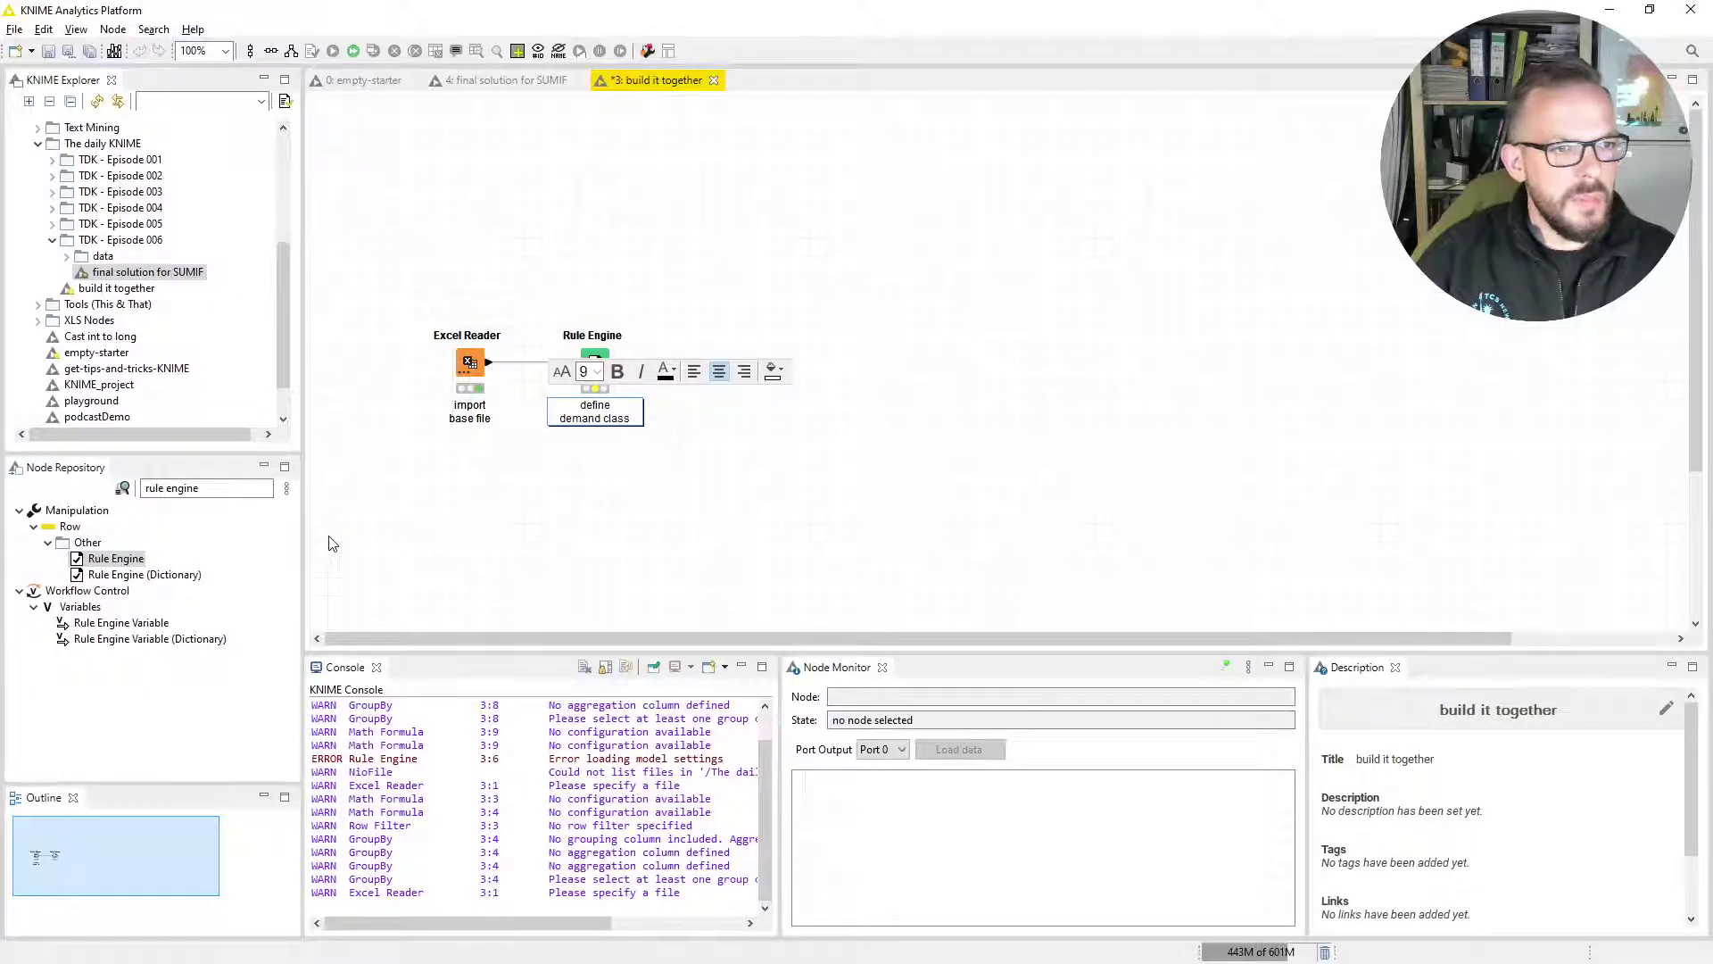
left_click(594, 359)
Add a Rule Engine rule that classifies rows as "operational PO" when PO Value is at most 99999
double_click(595, 372)
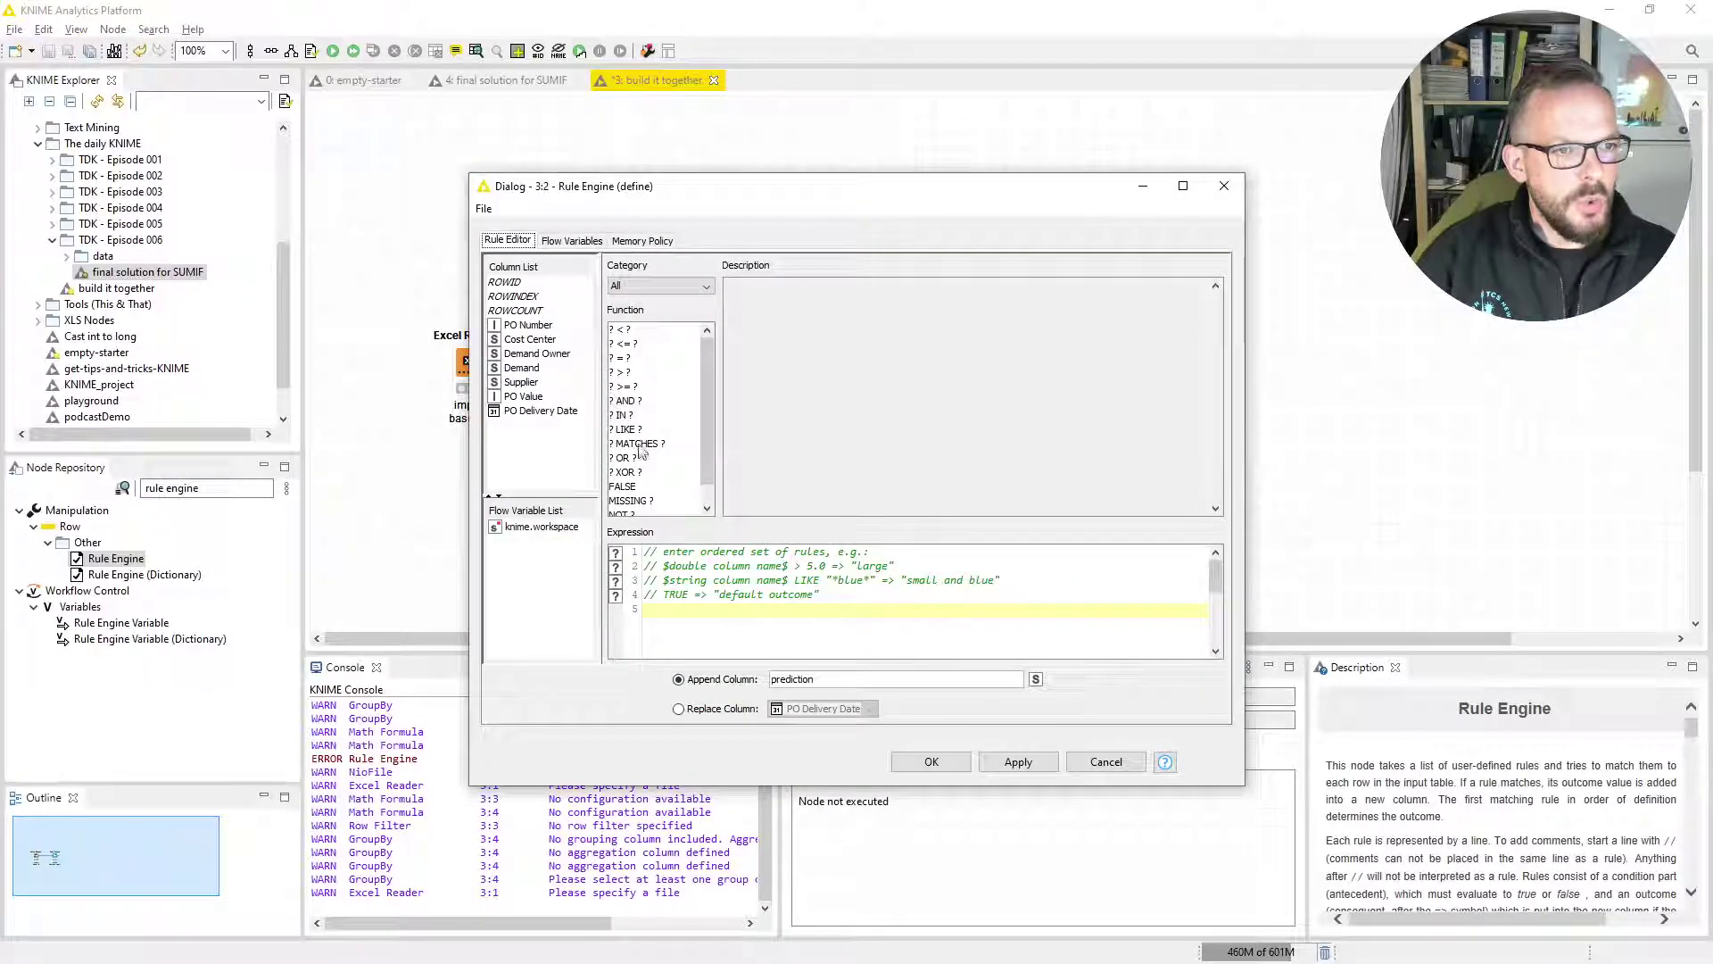
double_click(515, 397)
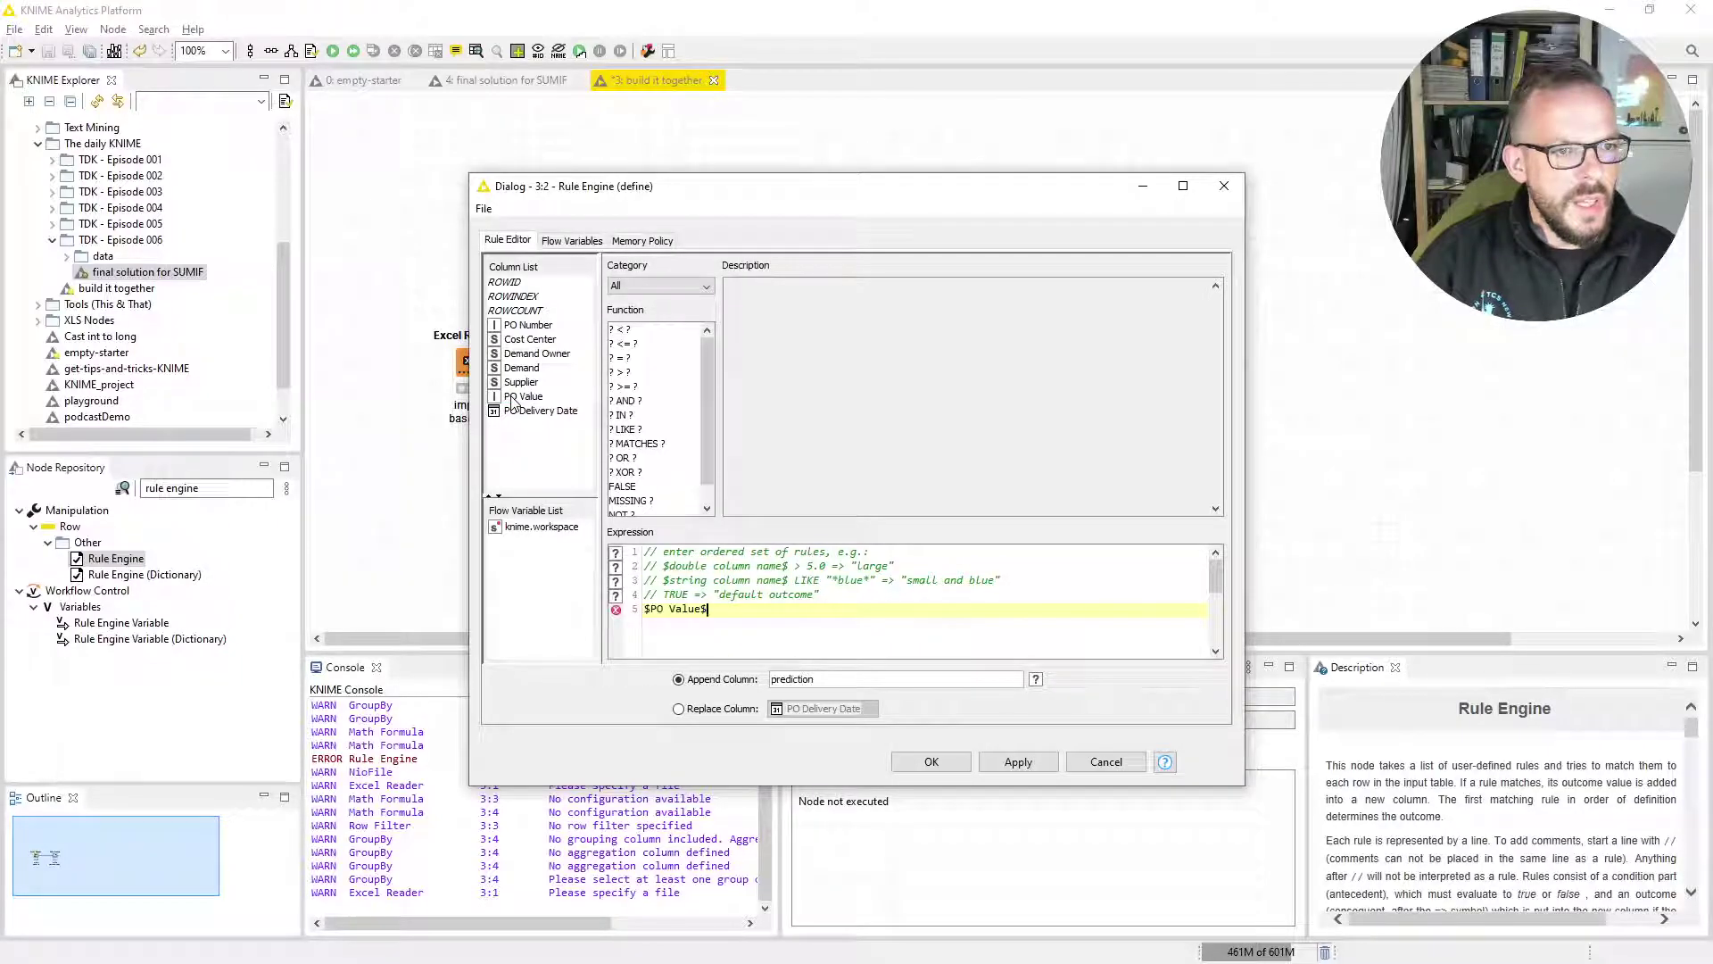
double_click(624, 346)
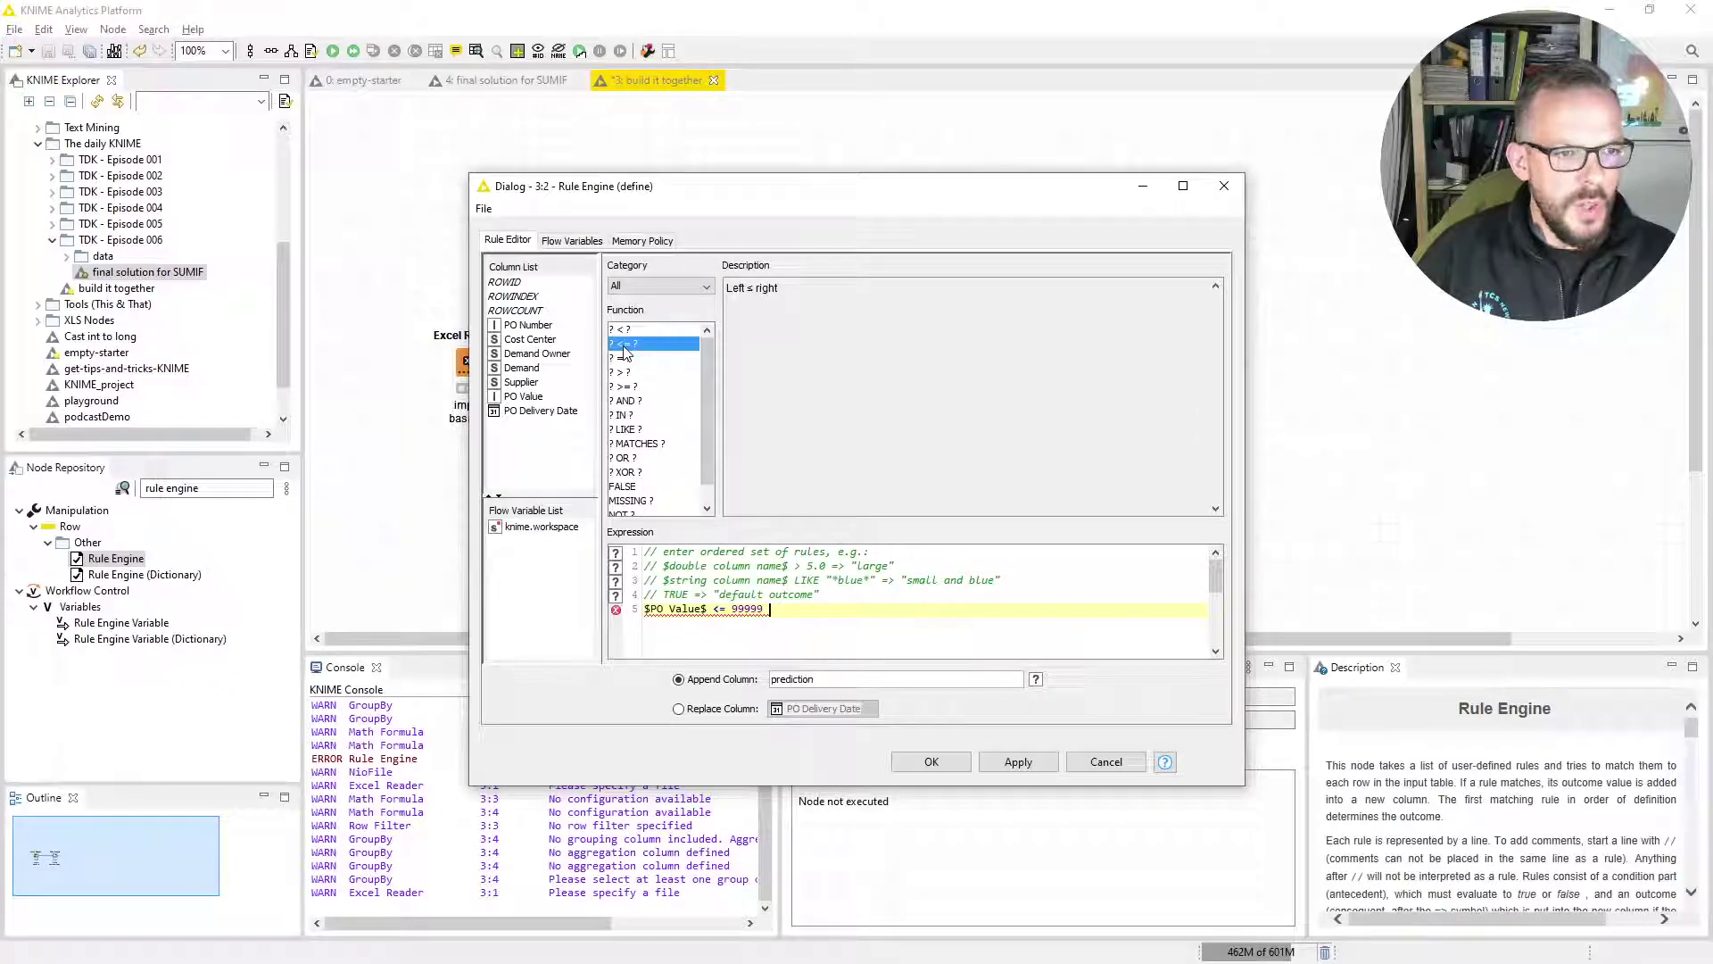
type("=> \"")
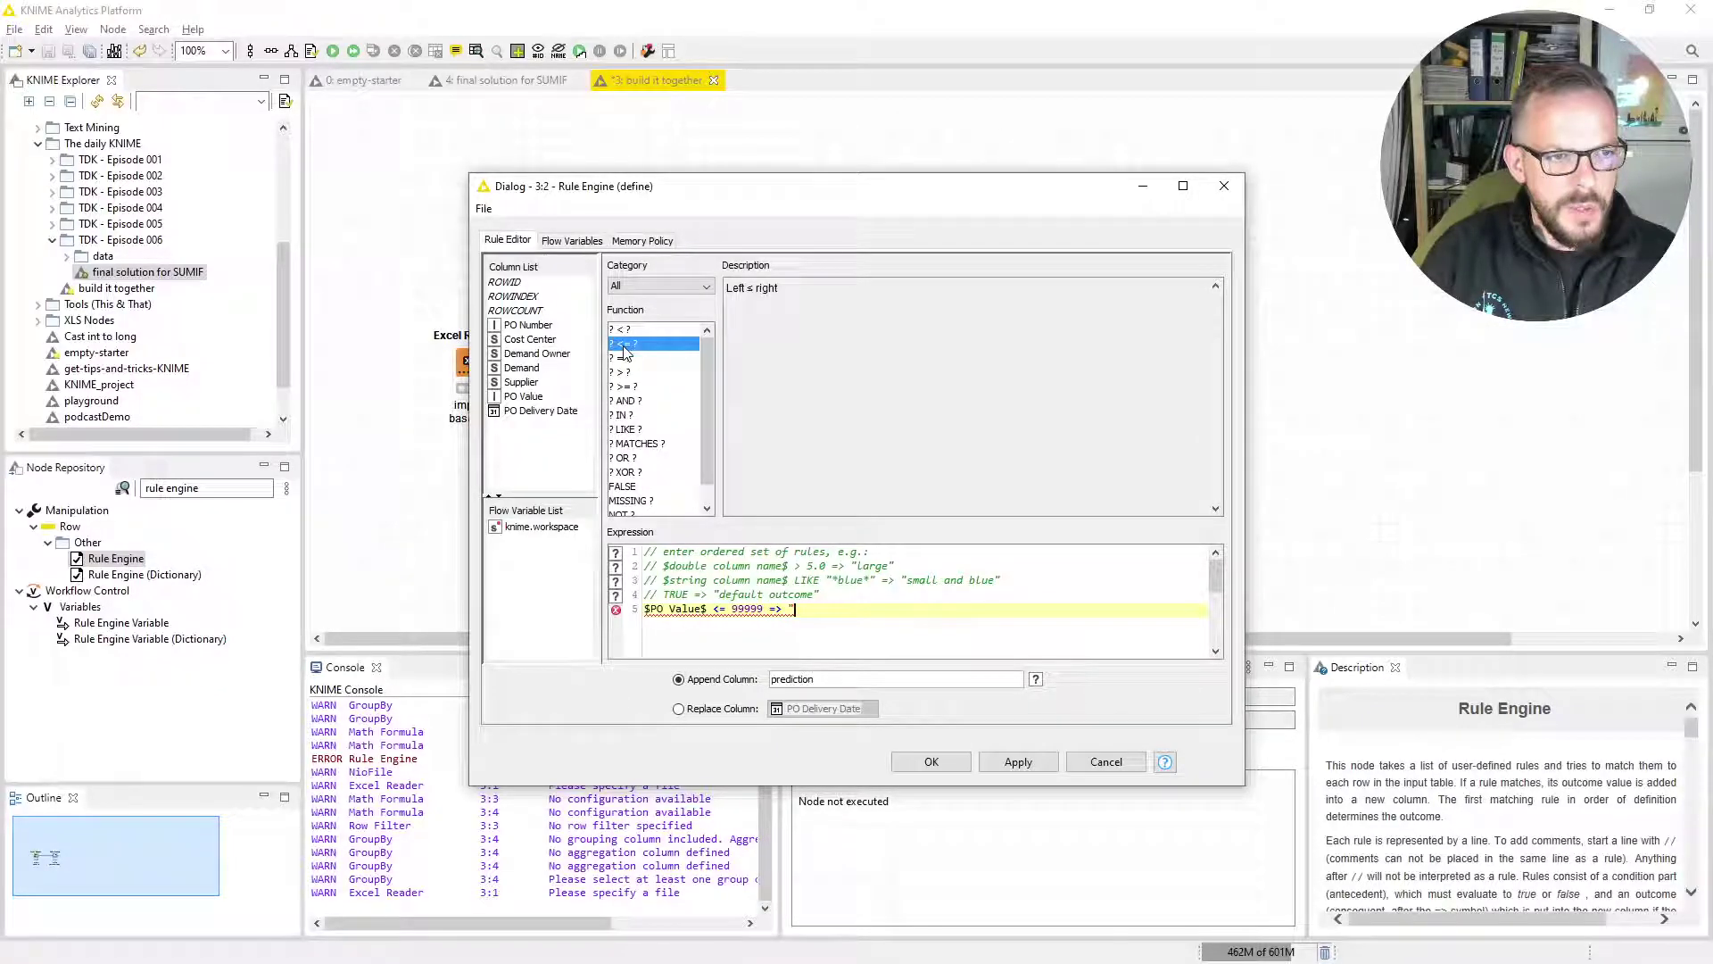
type("sp")
type("erational PO\"")
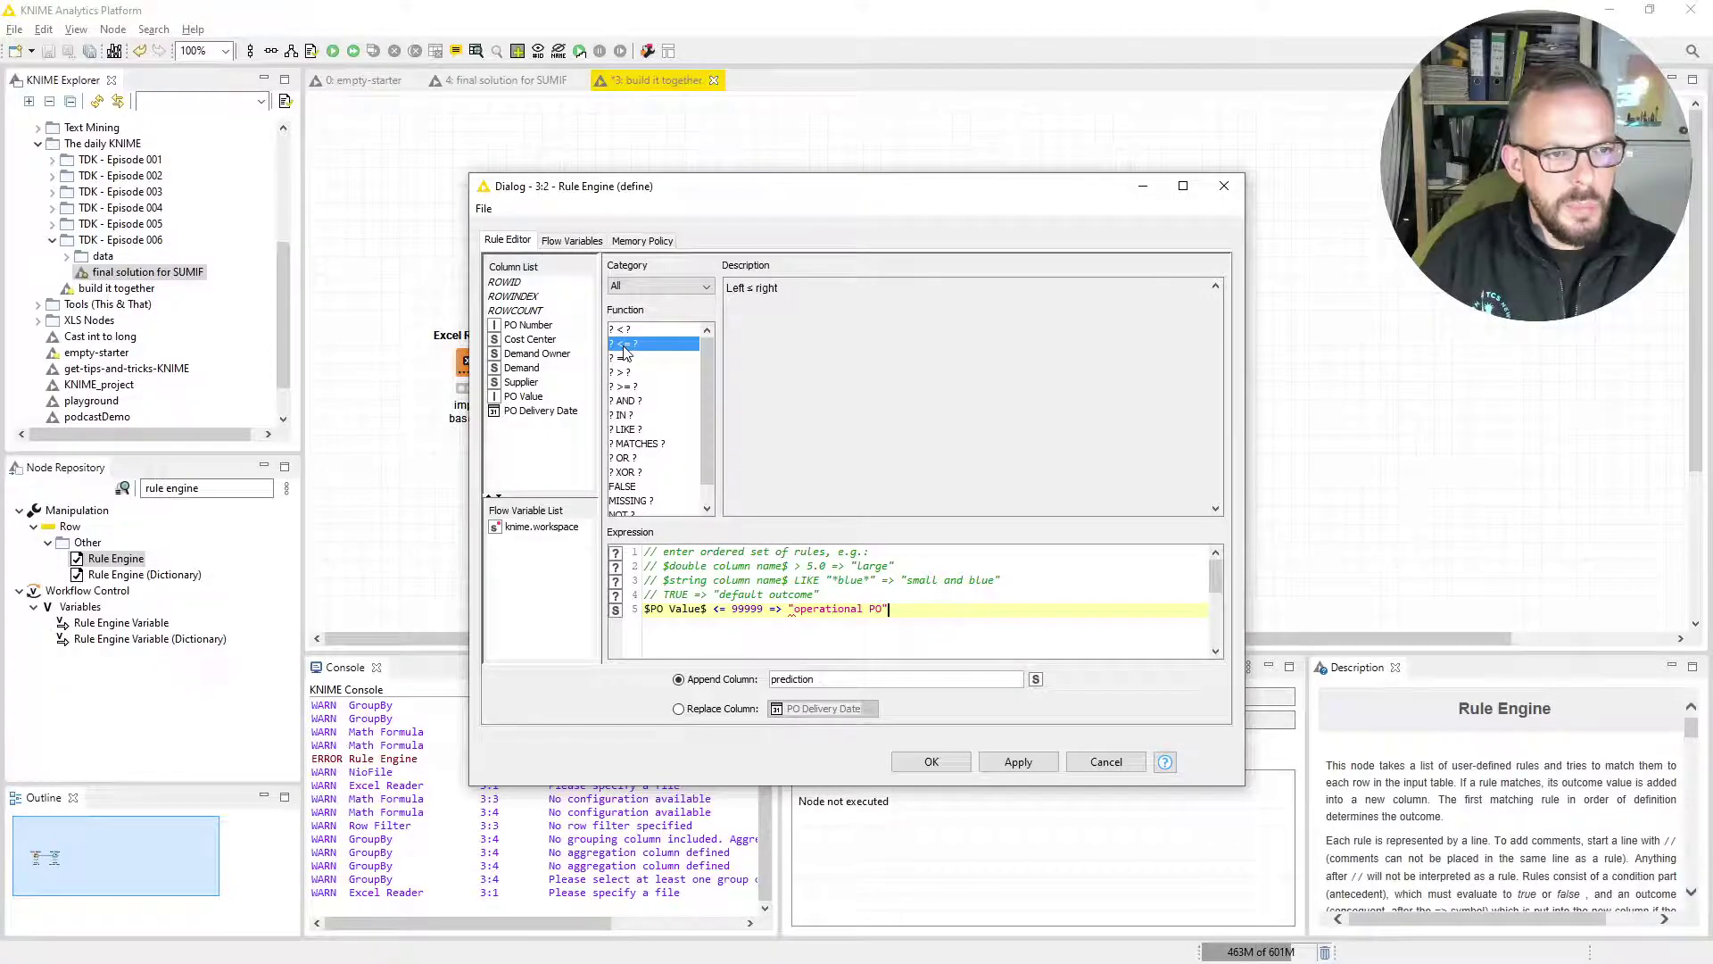
Add a second line with the default rule TRUE => "strategic PO" to the Rule Engine expression
key("Return")
type("TUR")
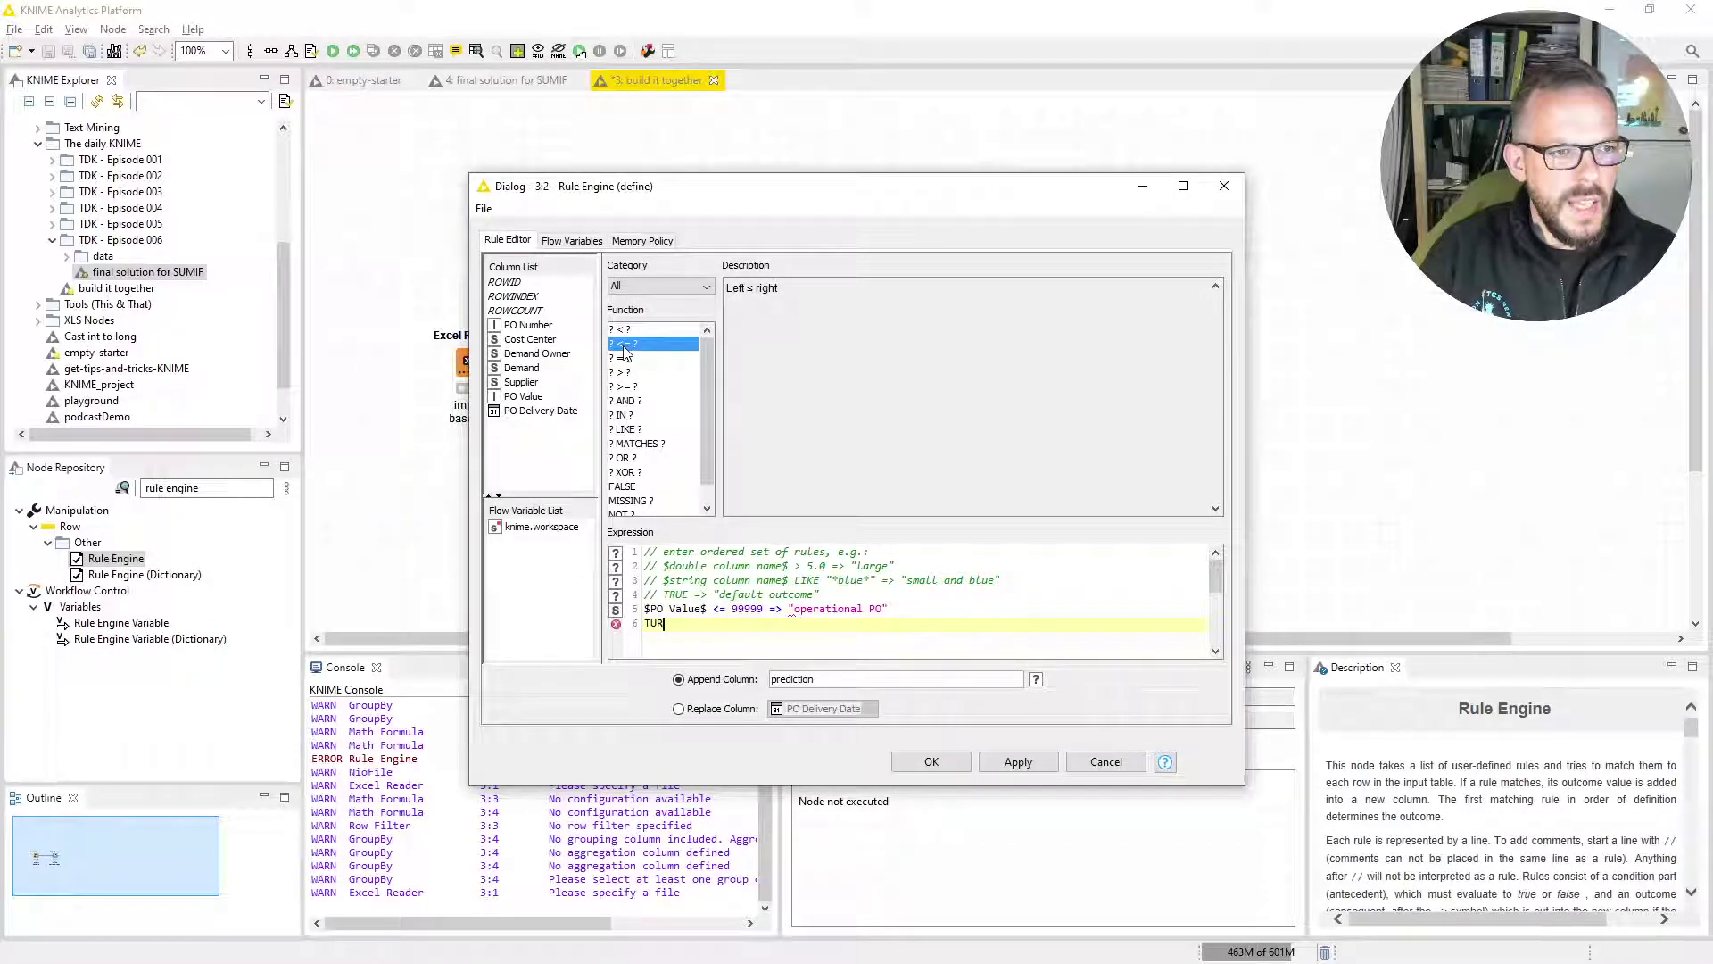
type("UE")
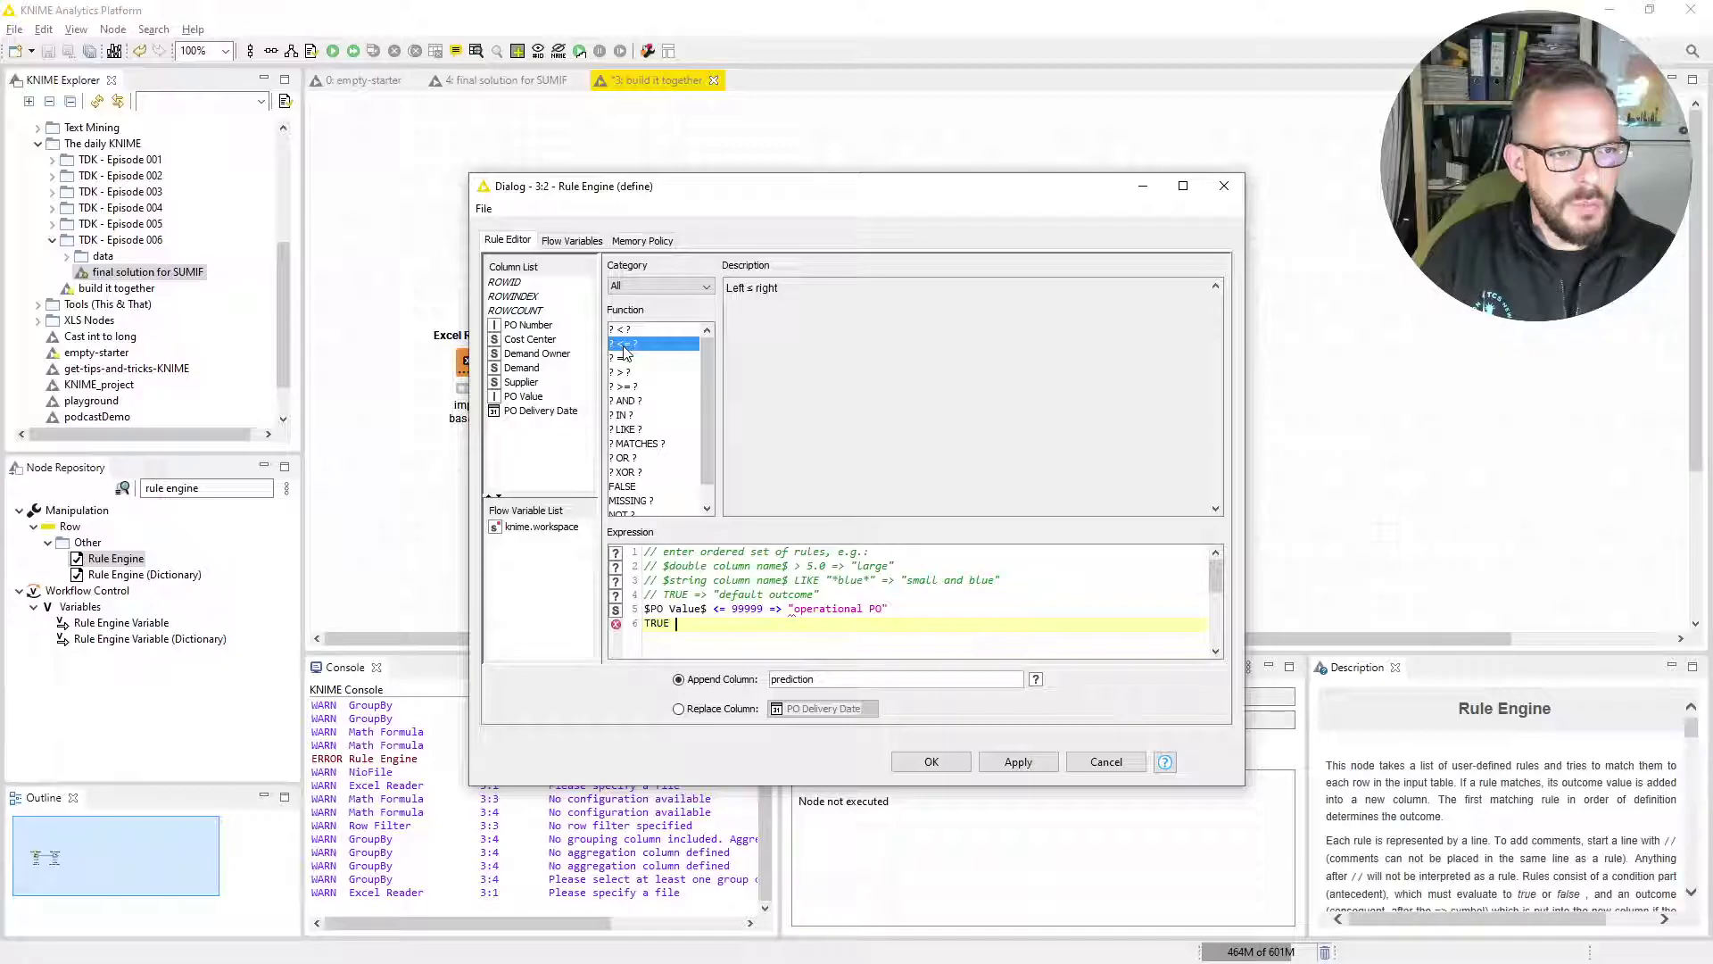
type("=>")
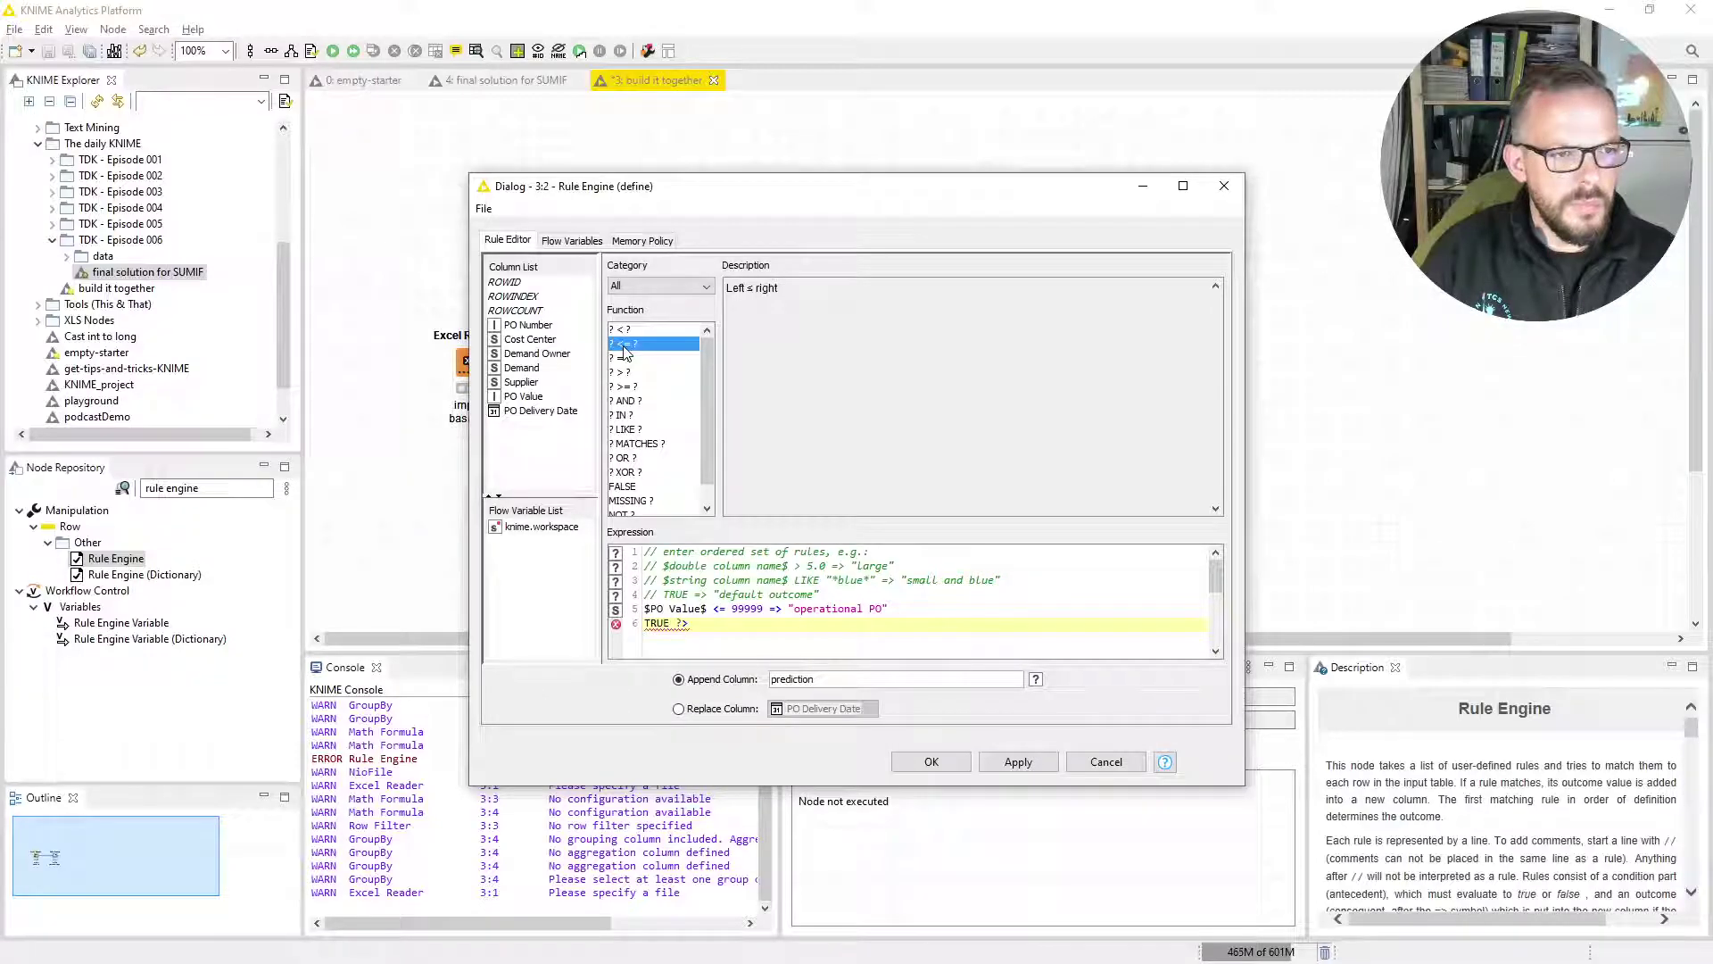
key("BackSpace")
key("BackSpace")
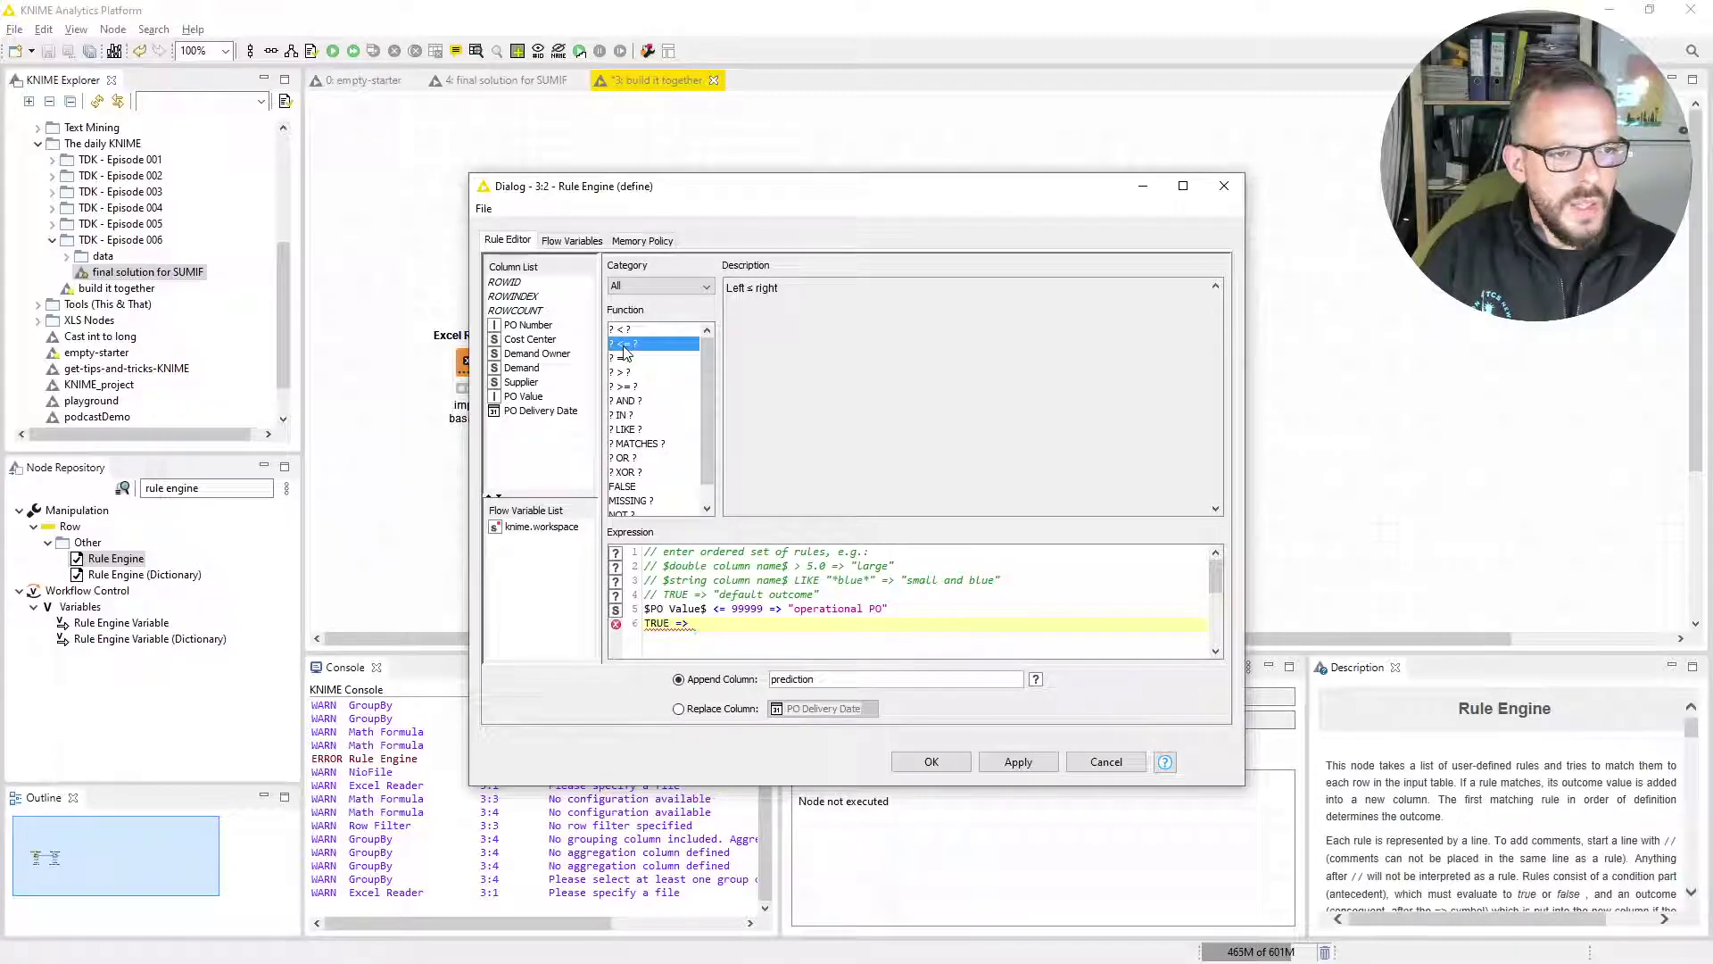
type("=> \"strateg")
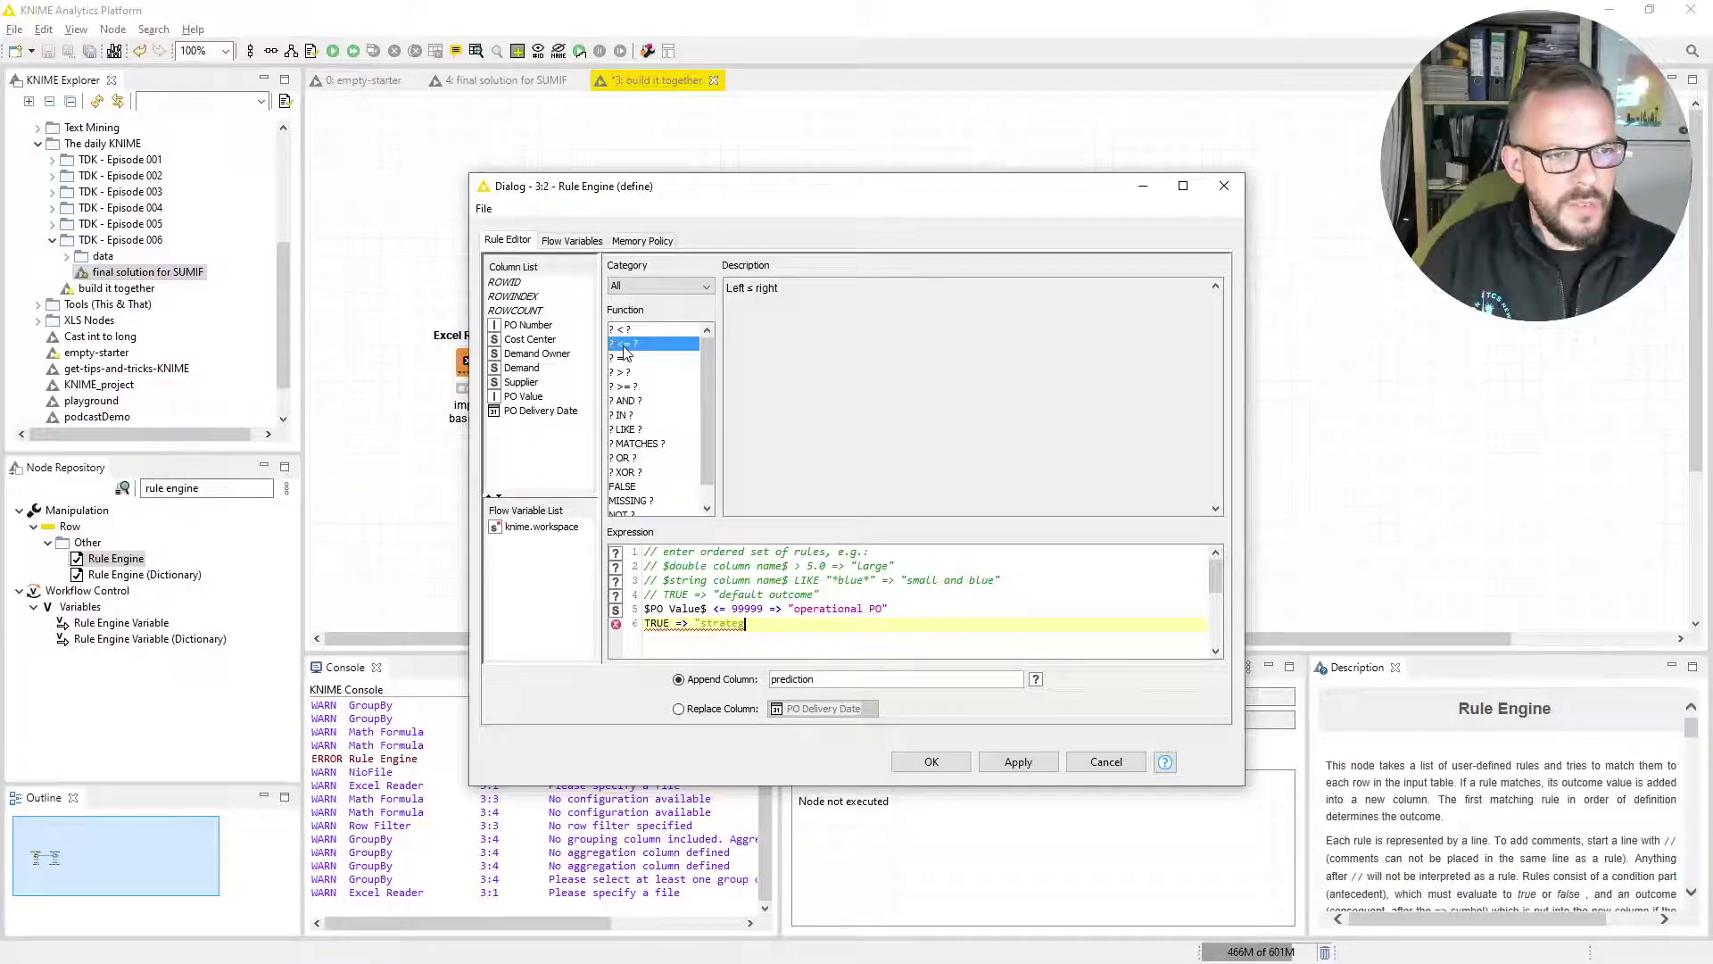
type("ic PO\"")
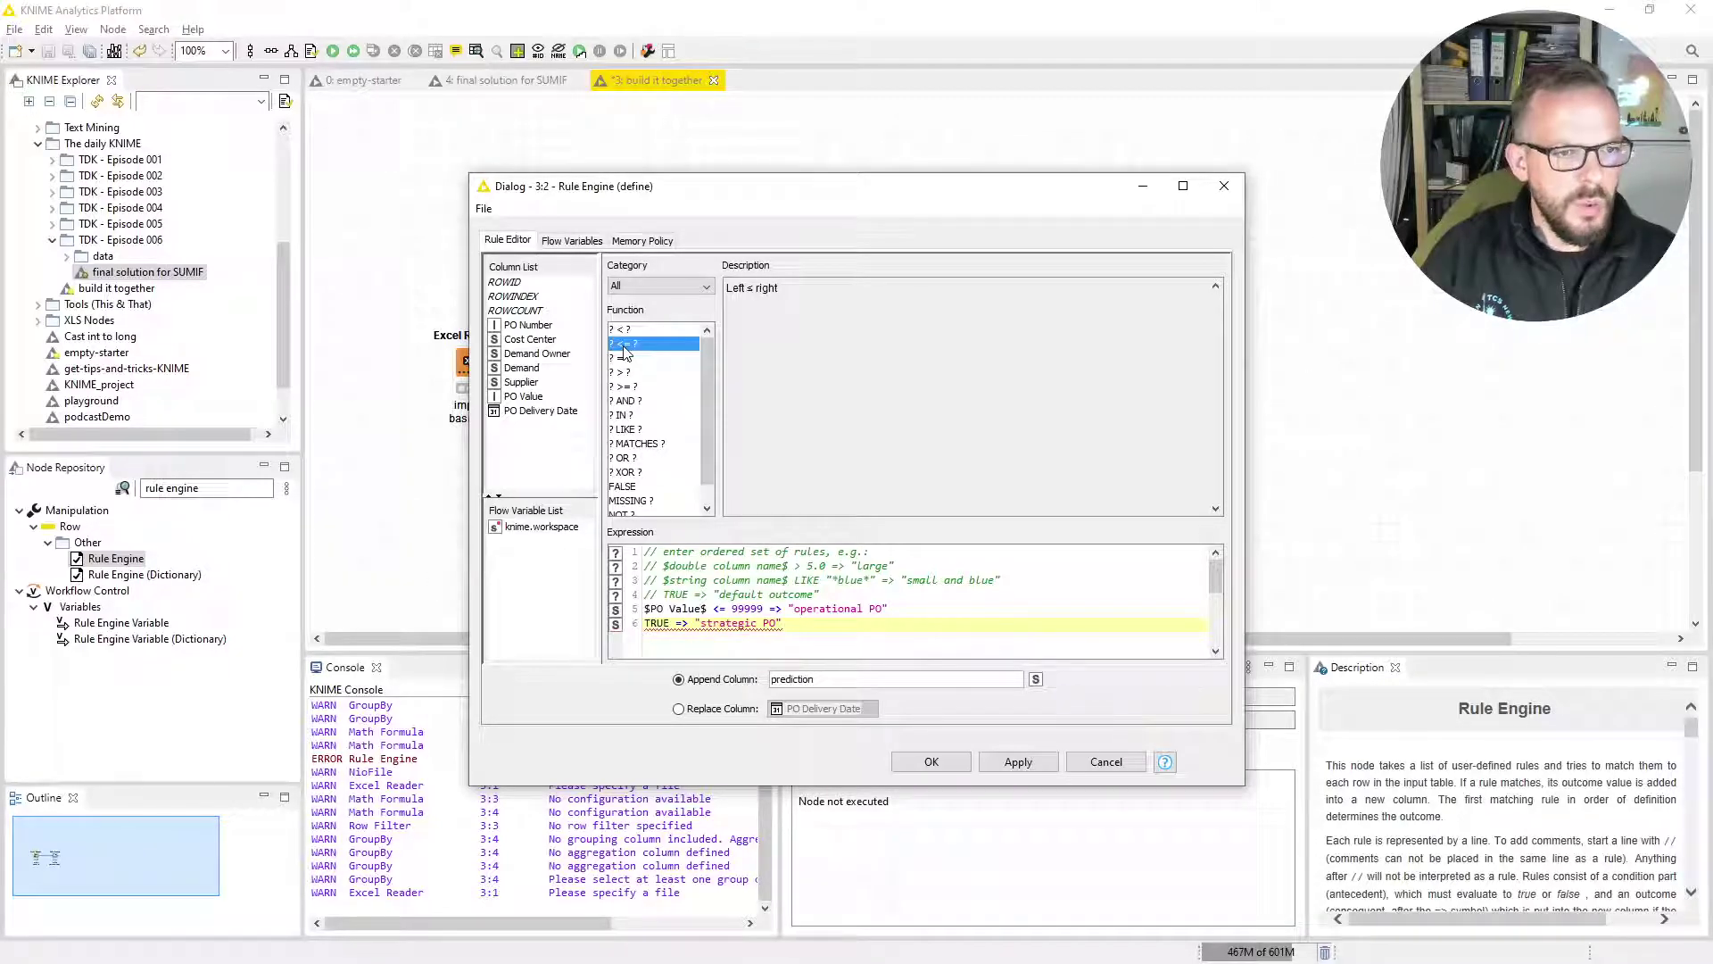
Name the Rule Engine's appended output column "demand class" and accept the node's configuration
left_click_drag(814, 679, 754, 680)
type("demand class")
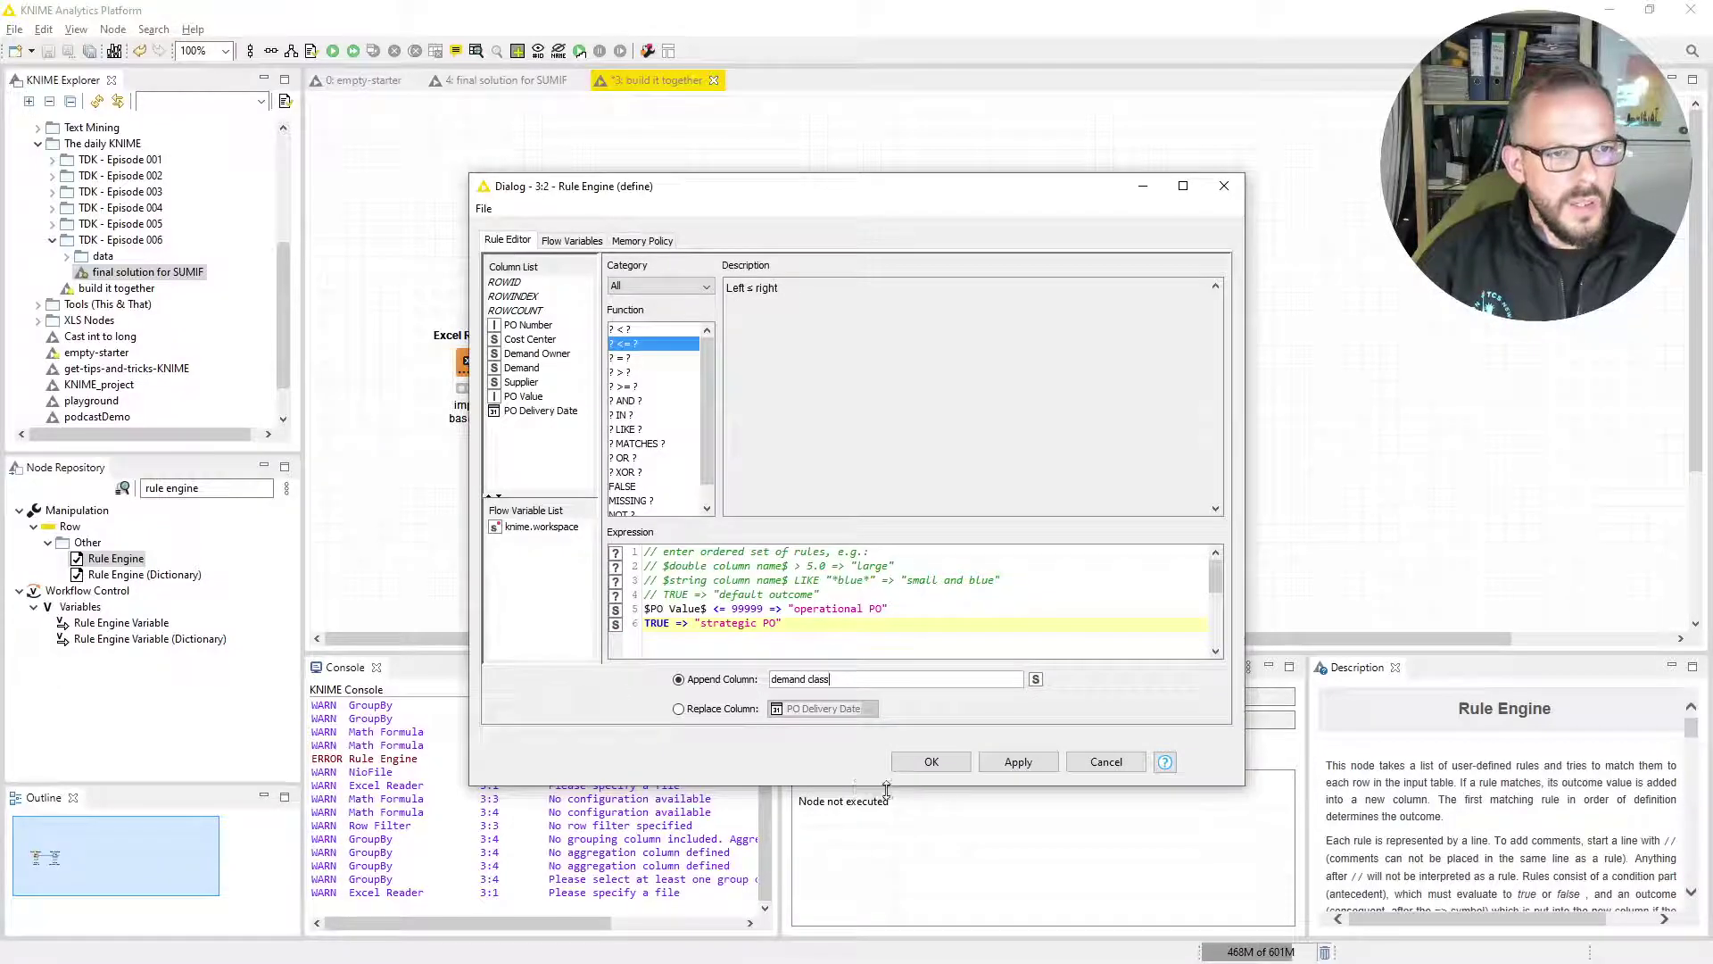
left_click(931, 763)
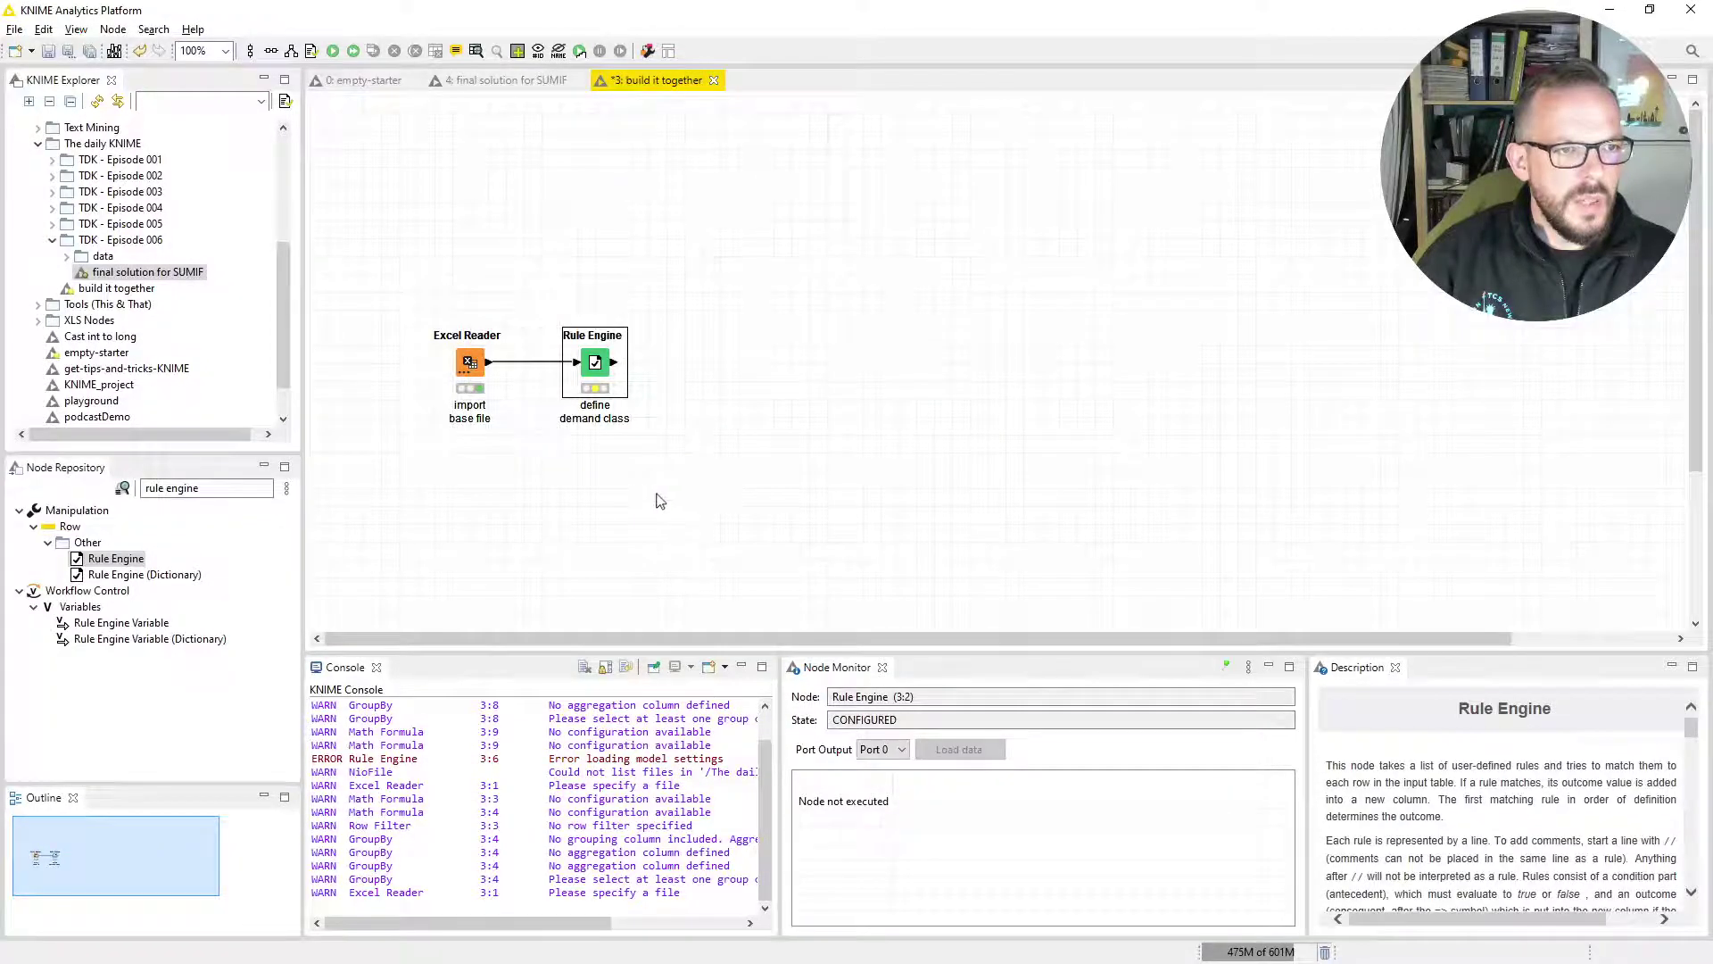
Execute the Rule Engine node and check its classified values table
key("F7")
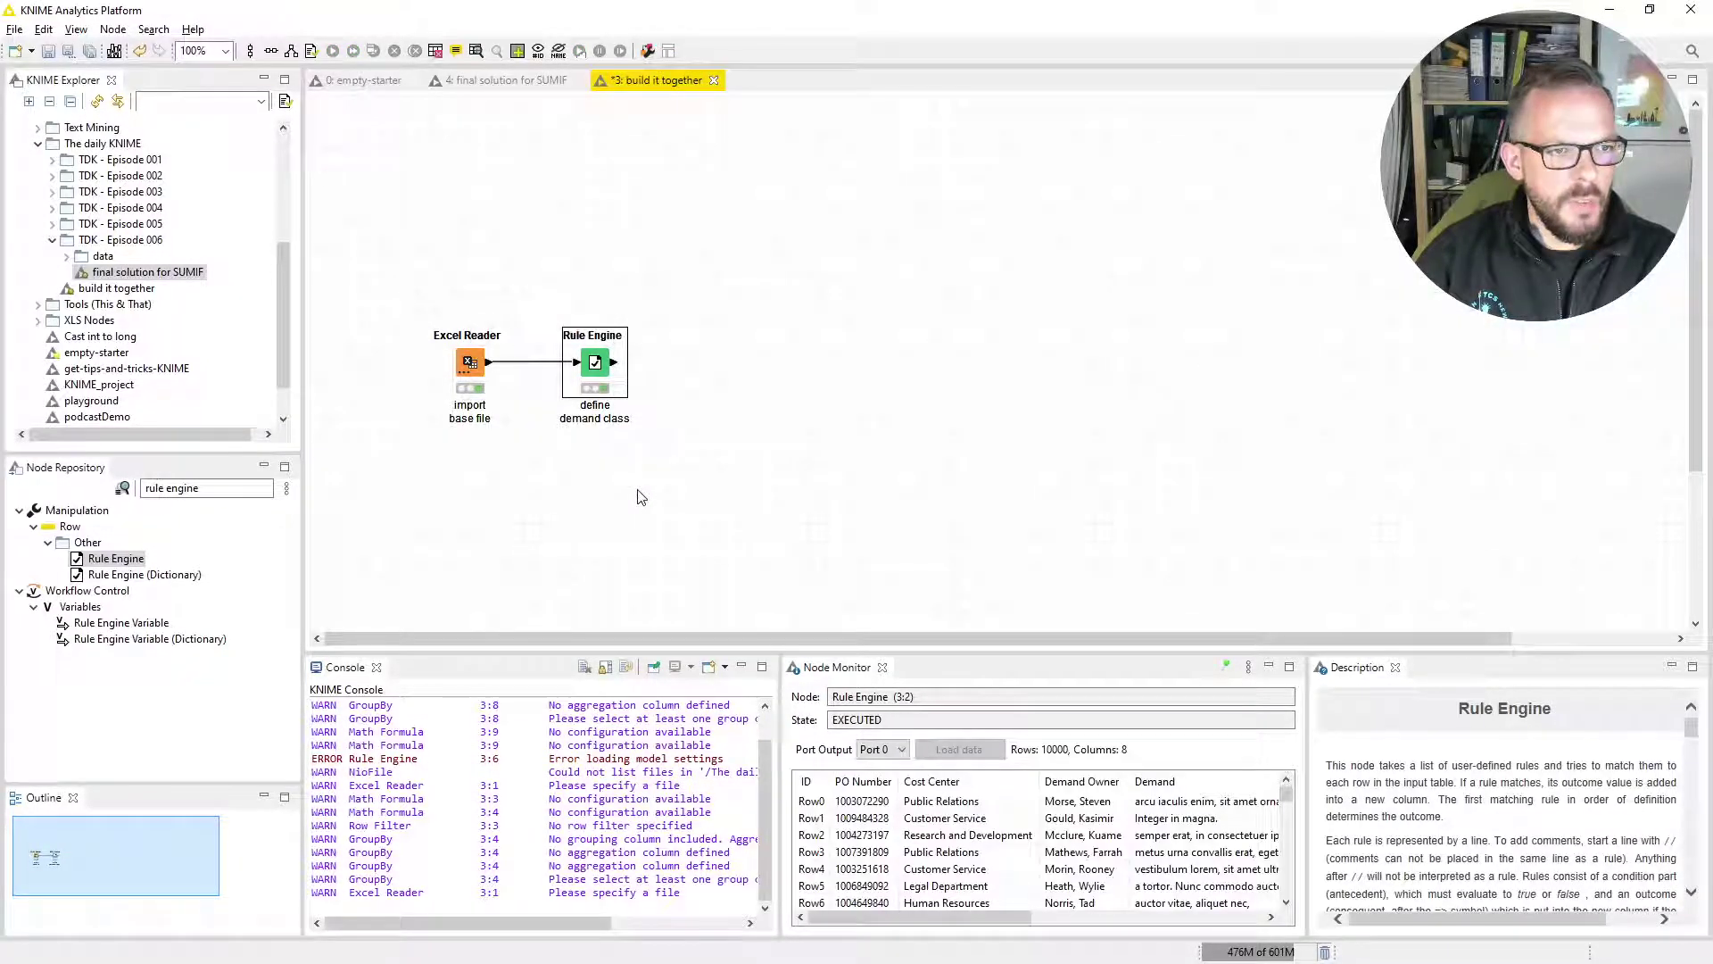
right_click(598, 373)
left_click(689, 776)
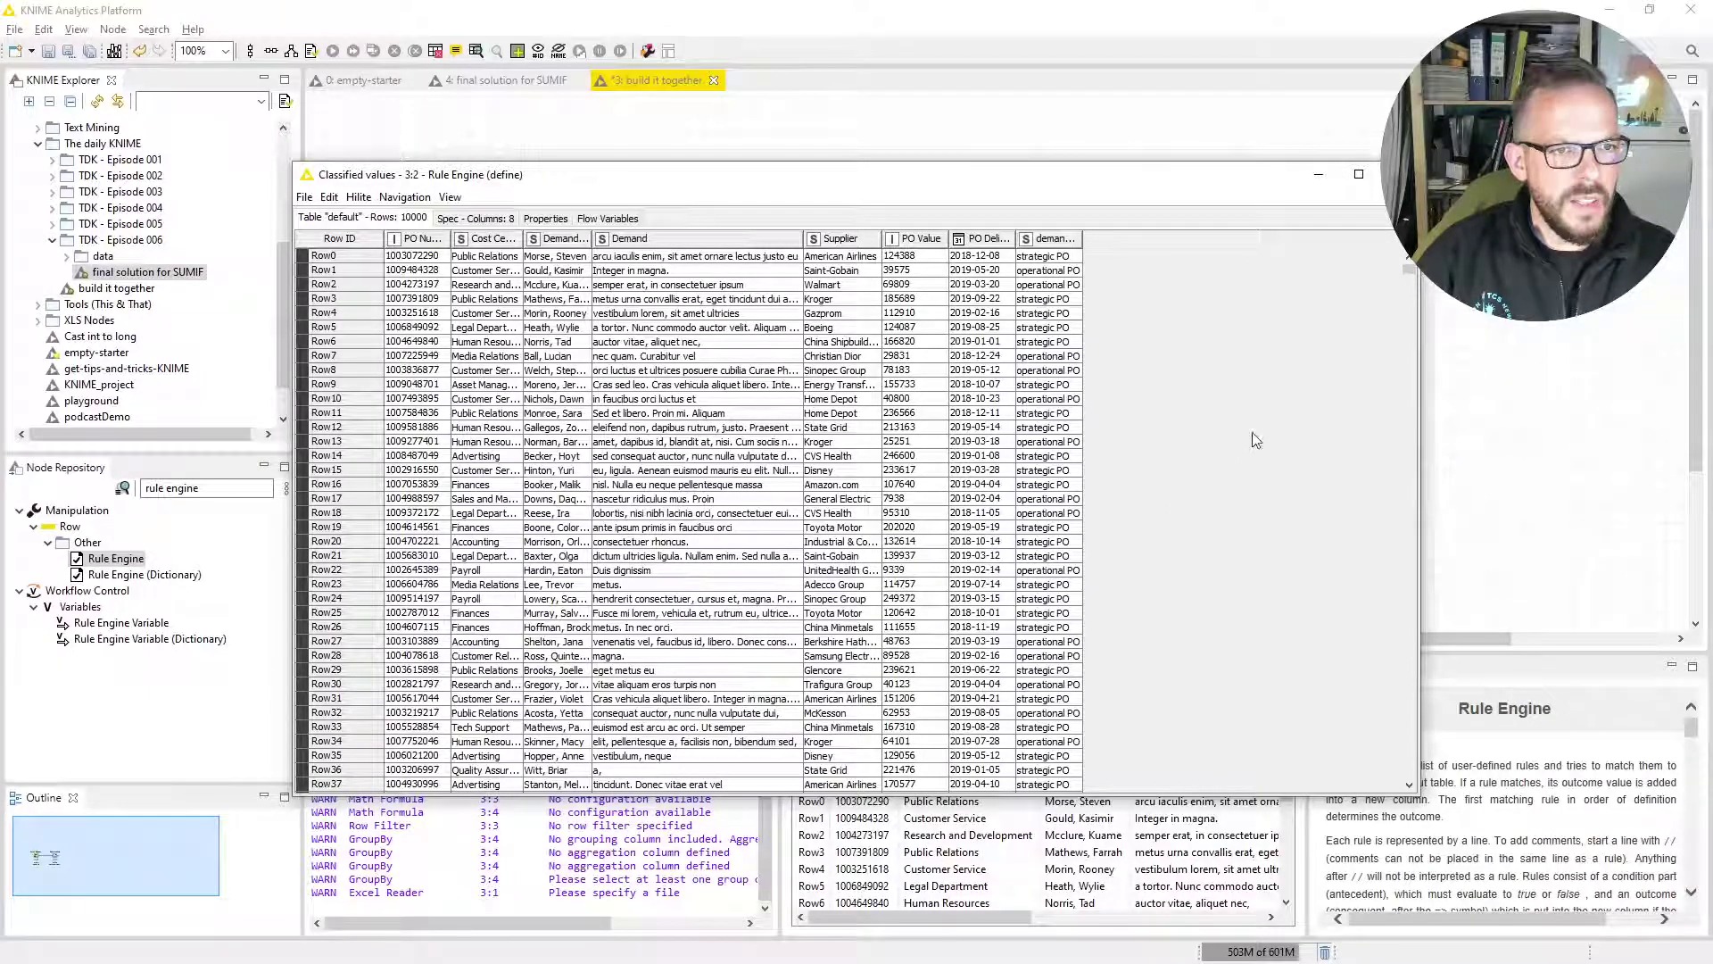
left_click(1398, 174)
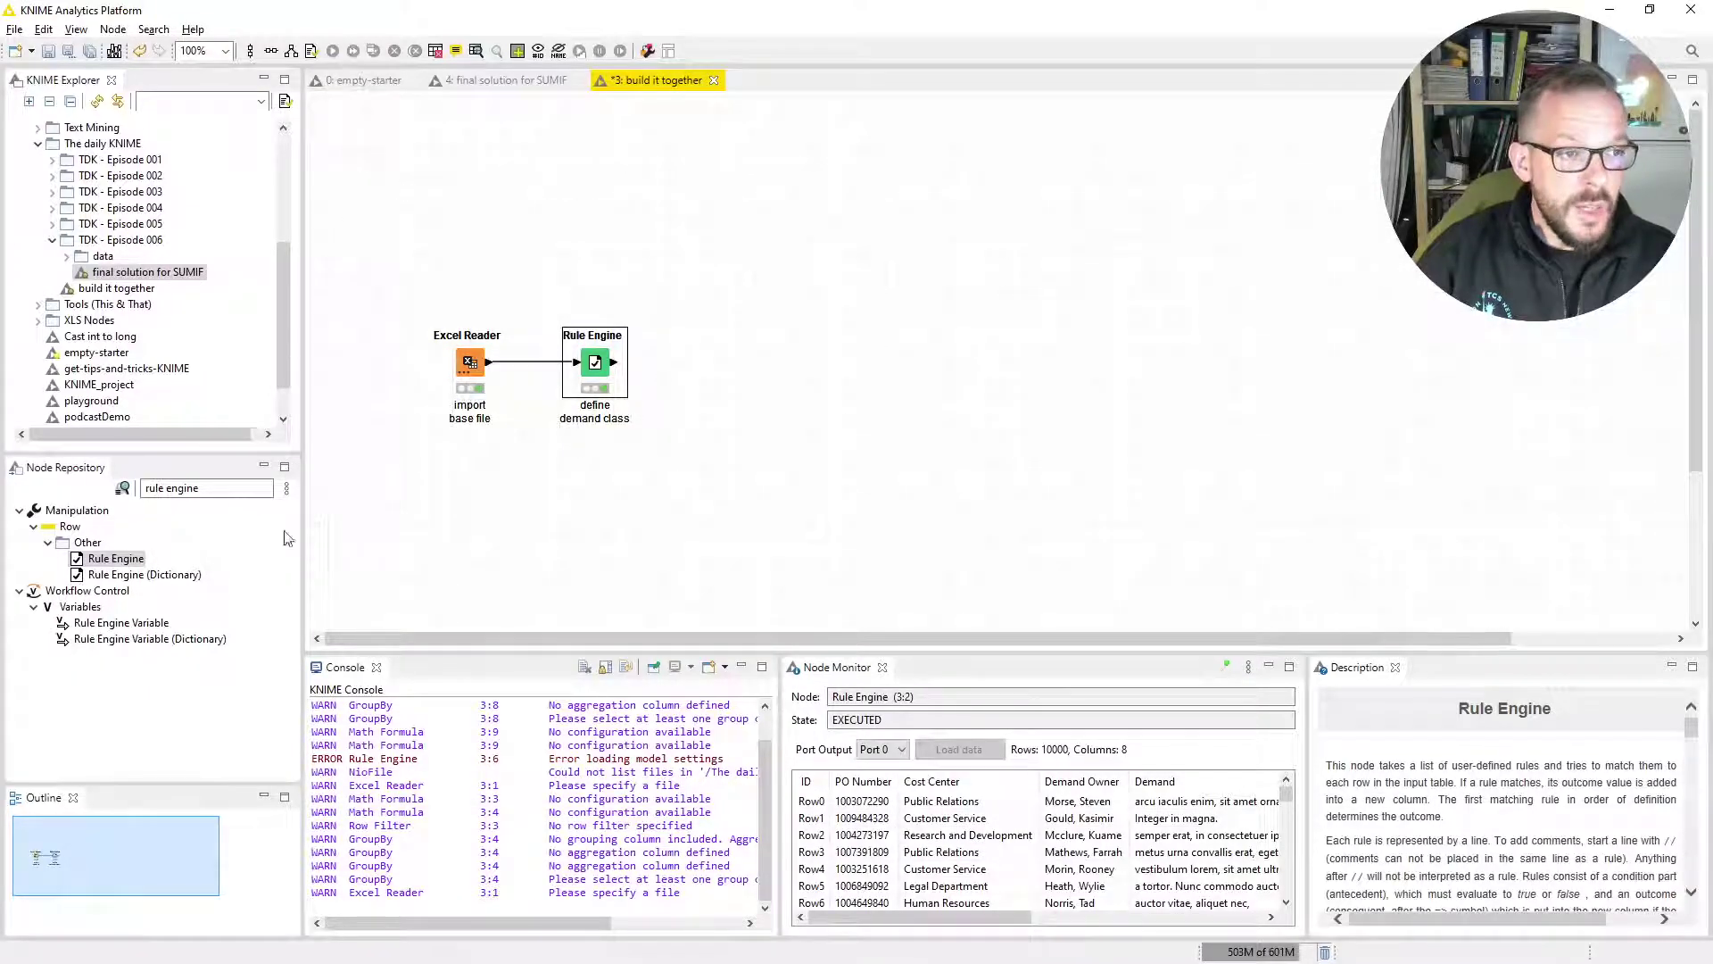
Find the Row Filter node in the repository and add it connected to the Rule Engine's output
left_click_drag(250, 489, 141, 489)
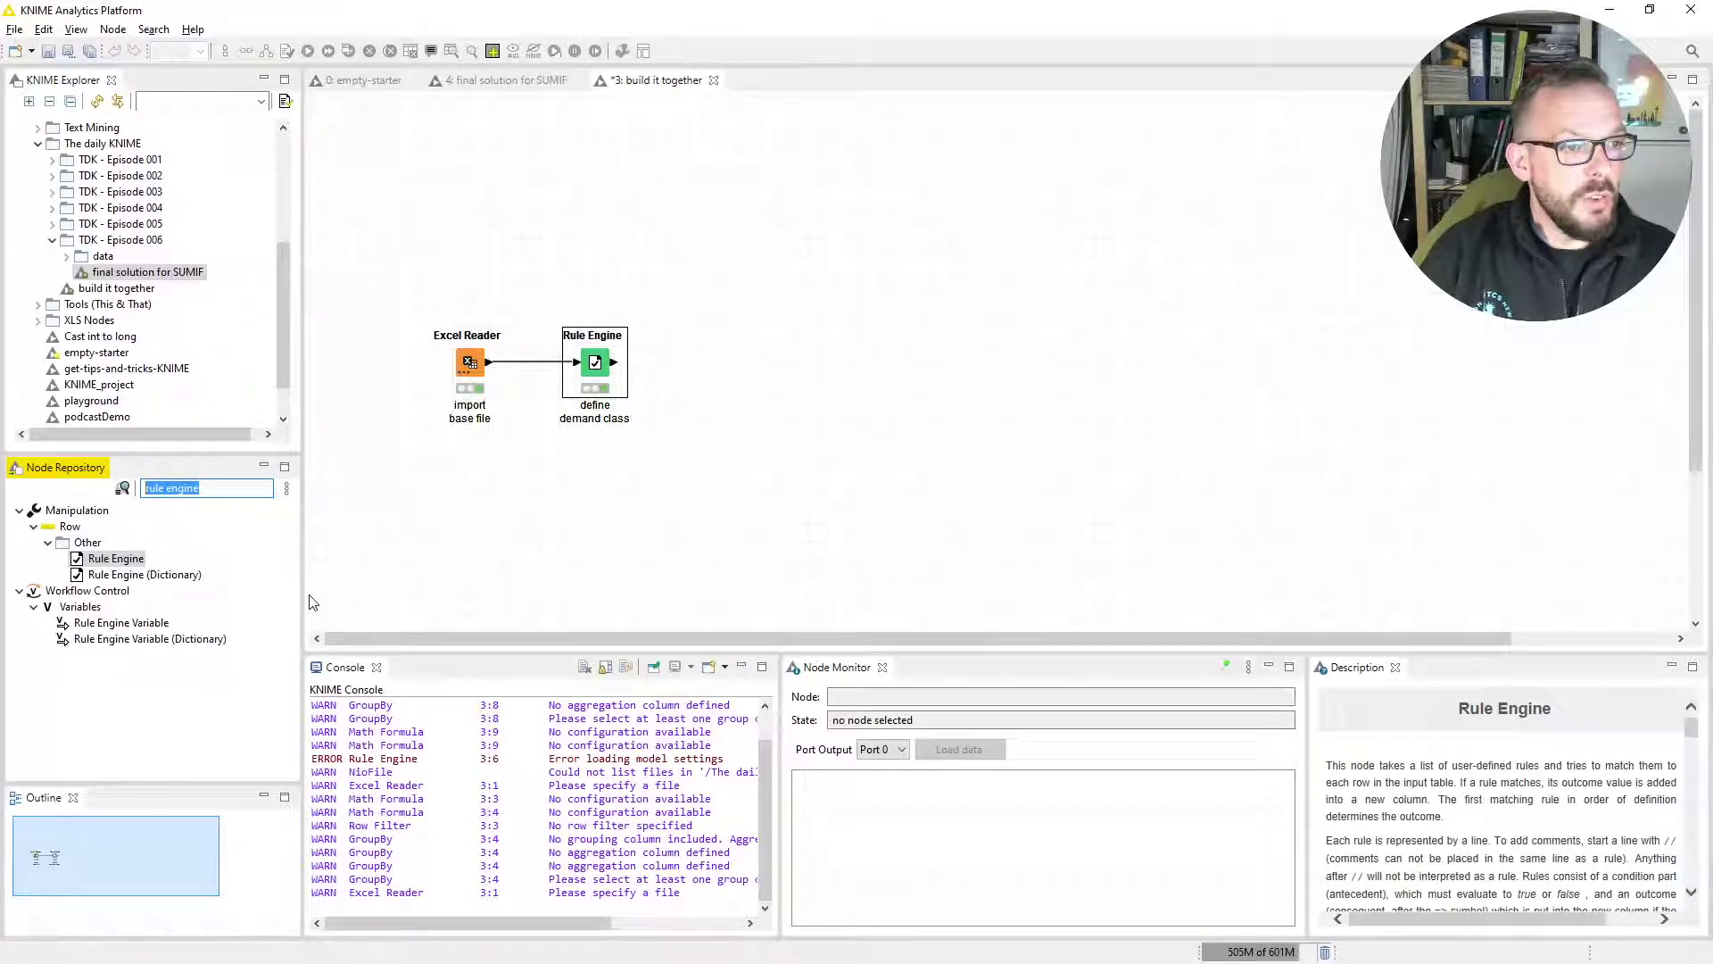
type("row fil")
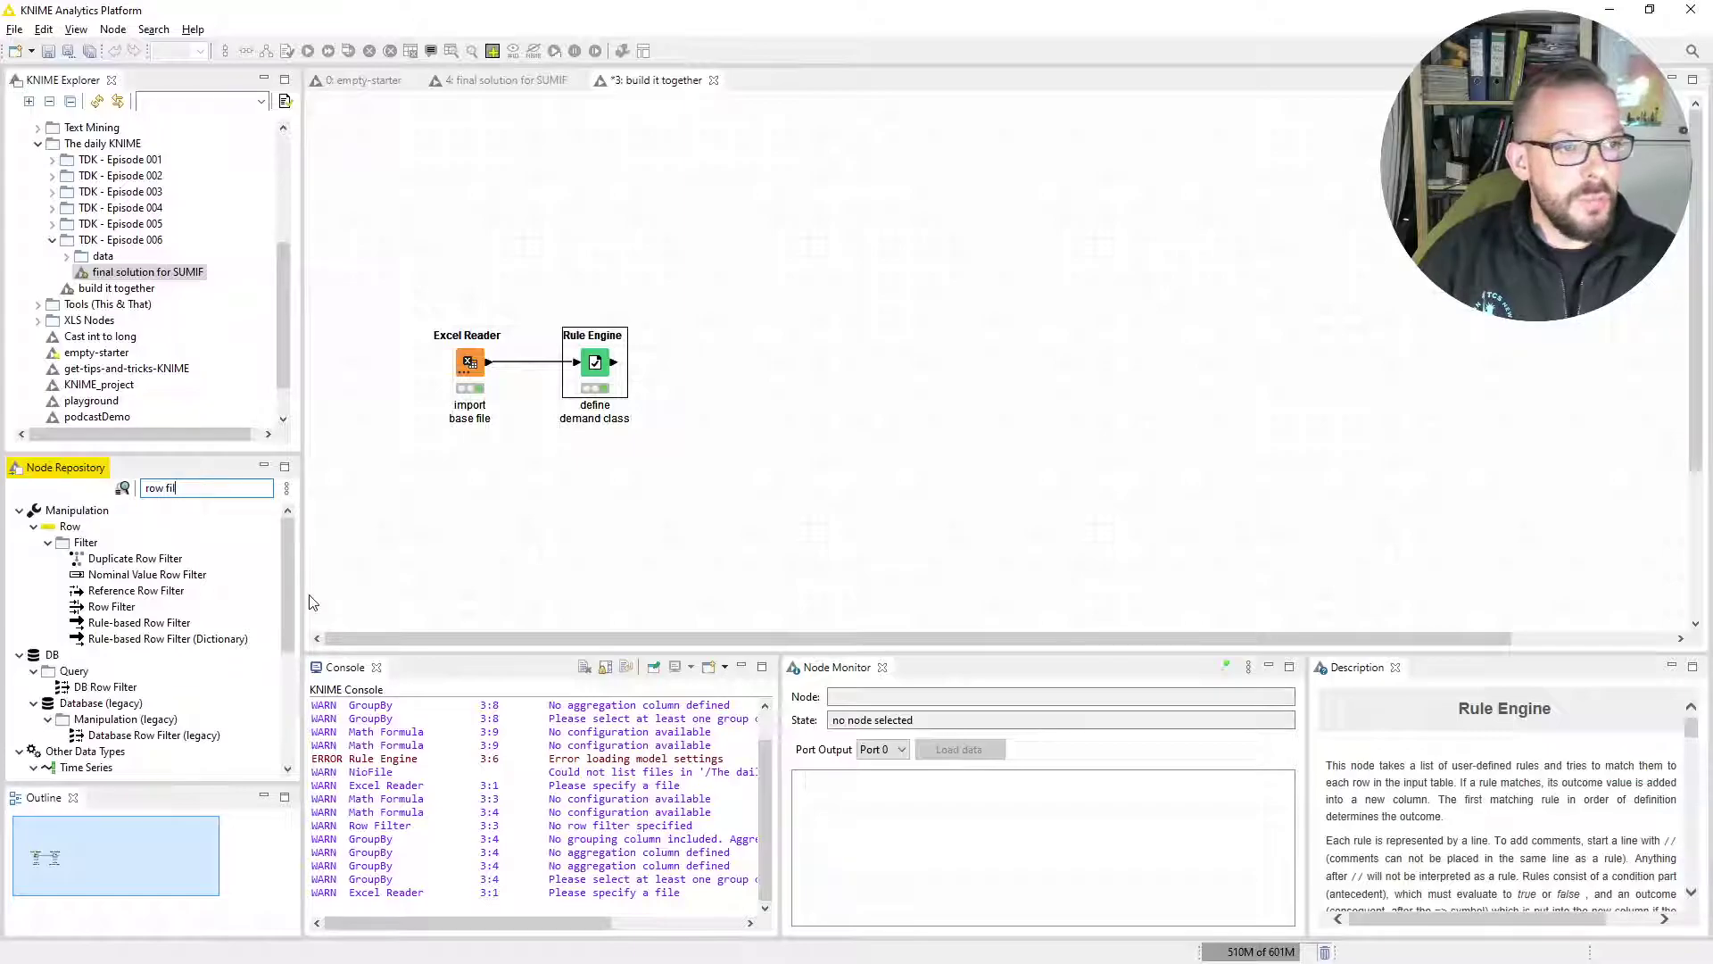
double_click(125, 606)
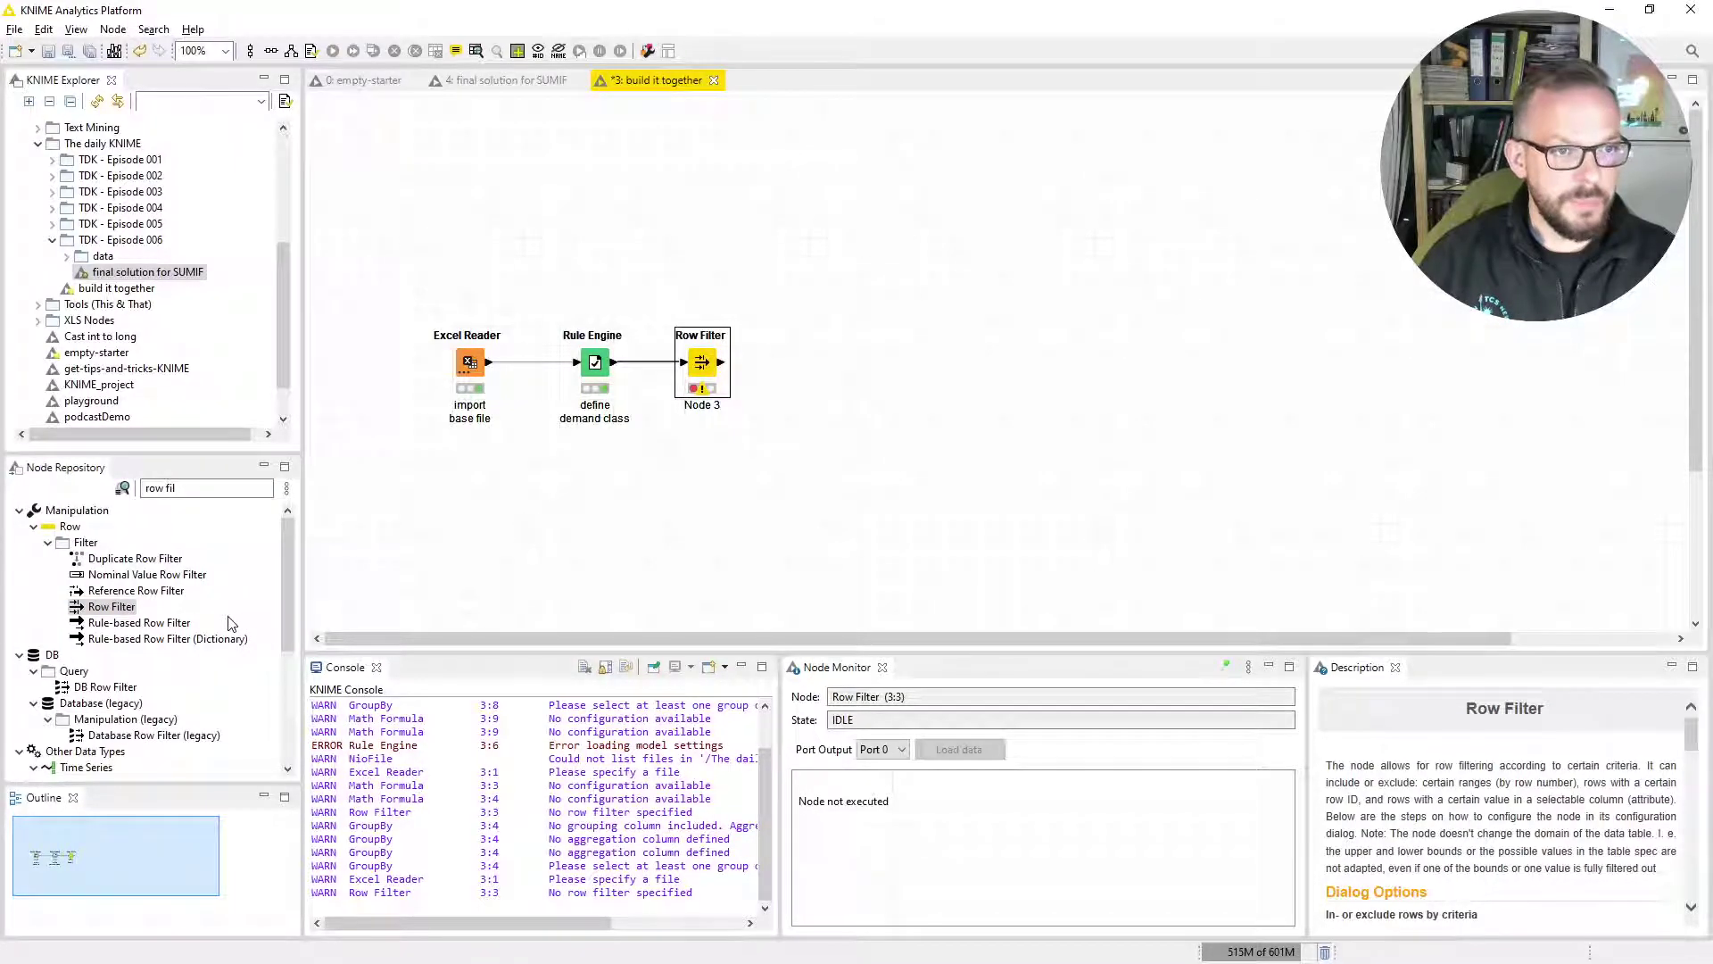
Label the Row Filter node "filter on" with "strategic PO's" in quotation marks and bold on the second line
key("F2")
type("filter on")
key("Return")
type("\"s")
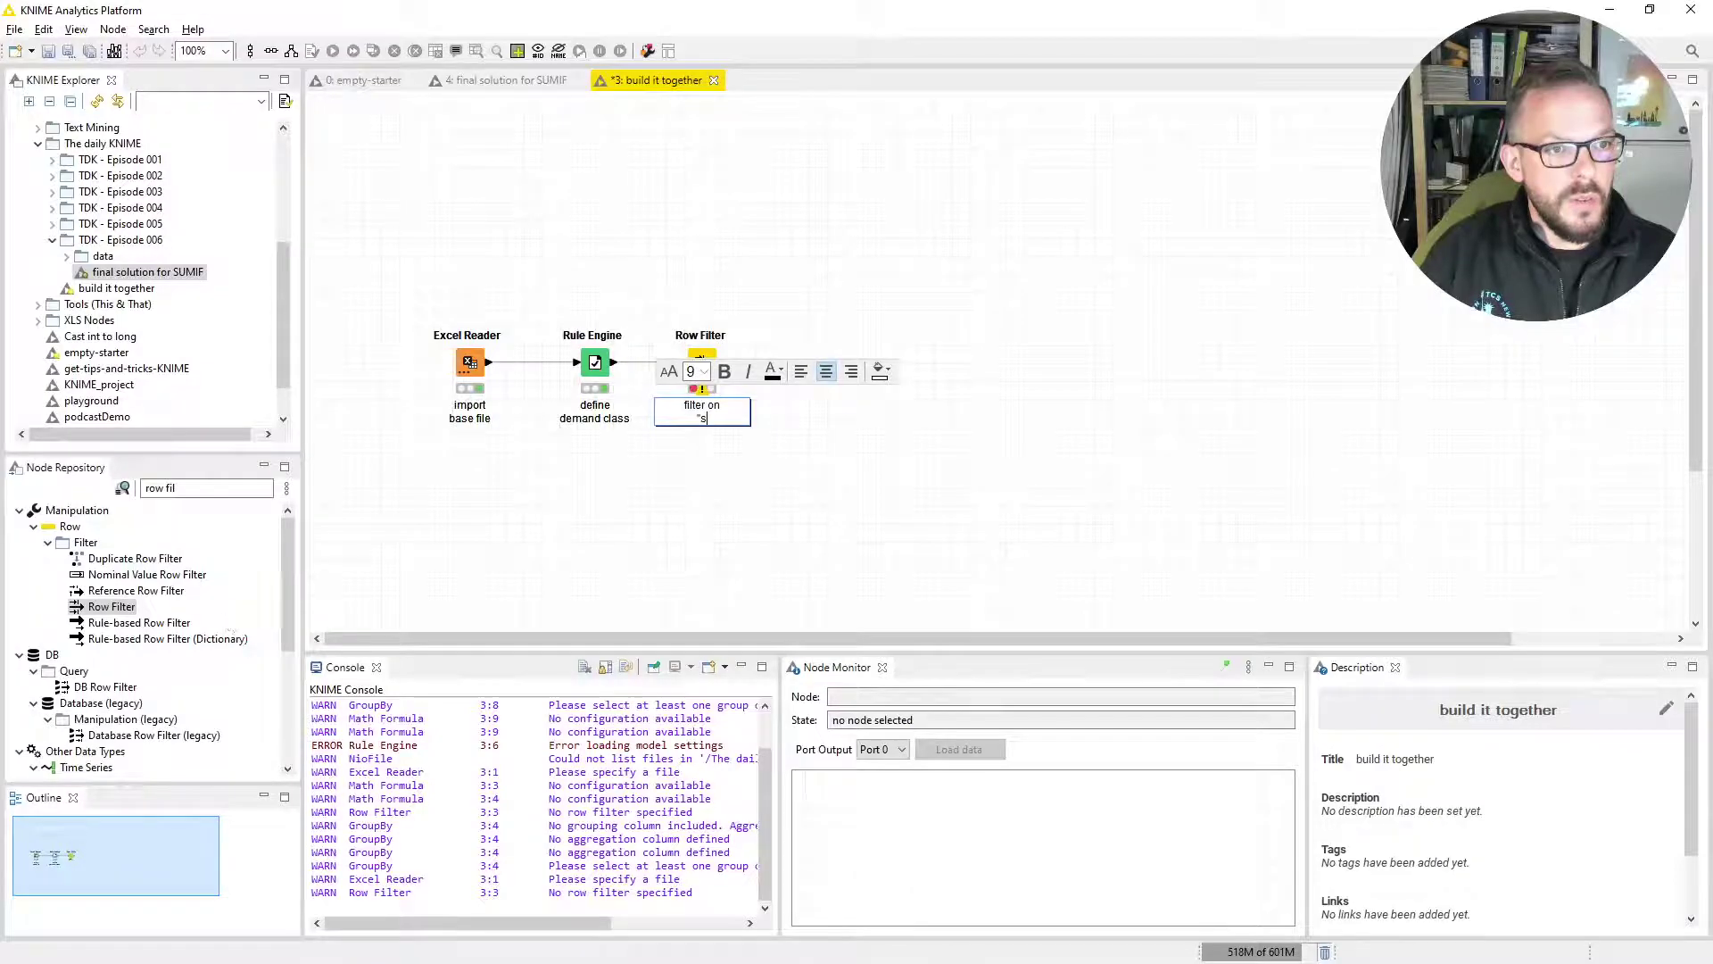
type("trategic PO's\"")
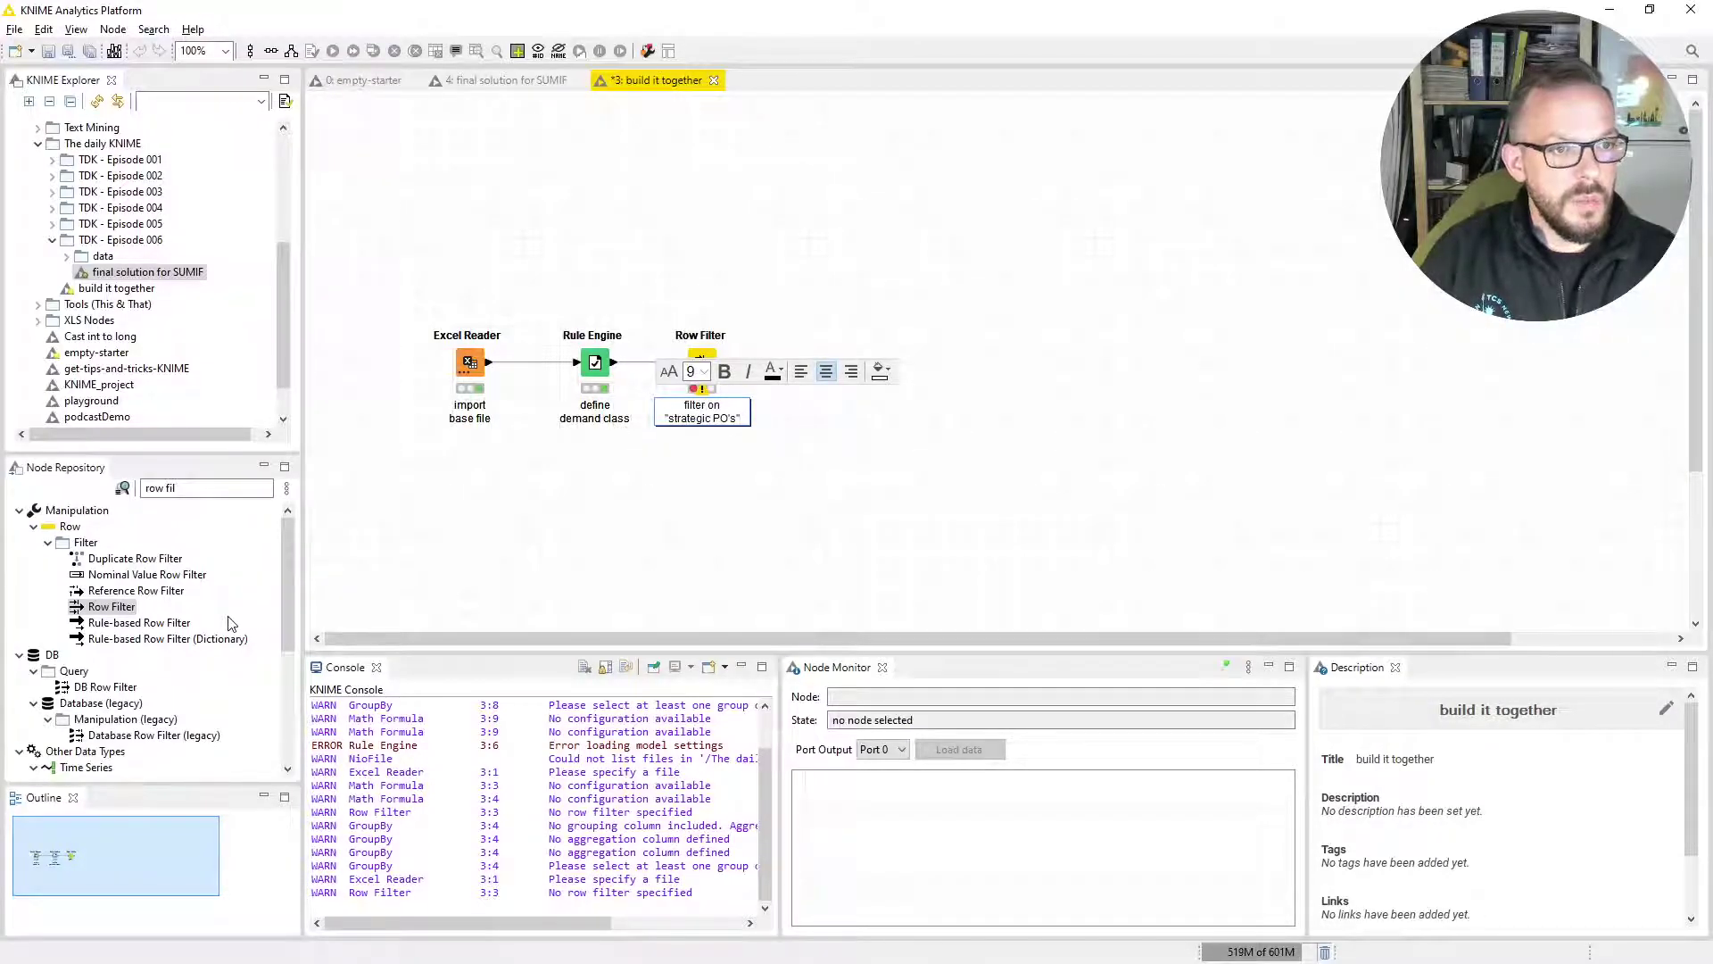
key("shift+Home")
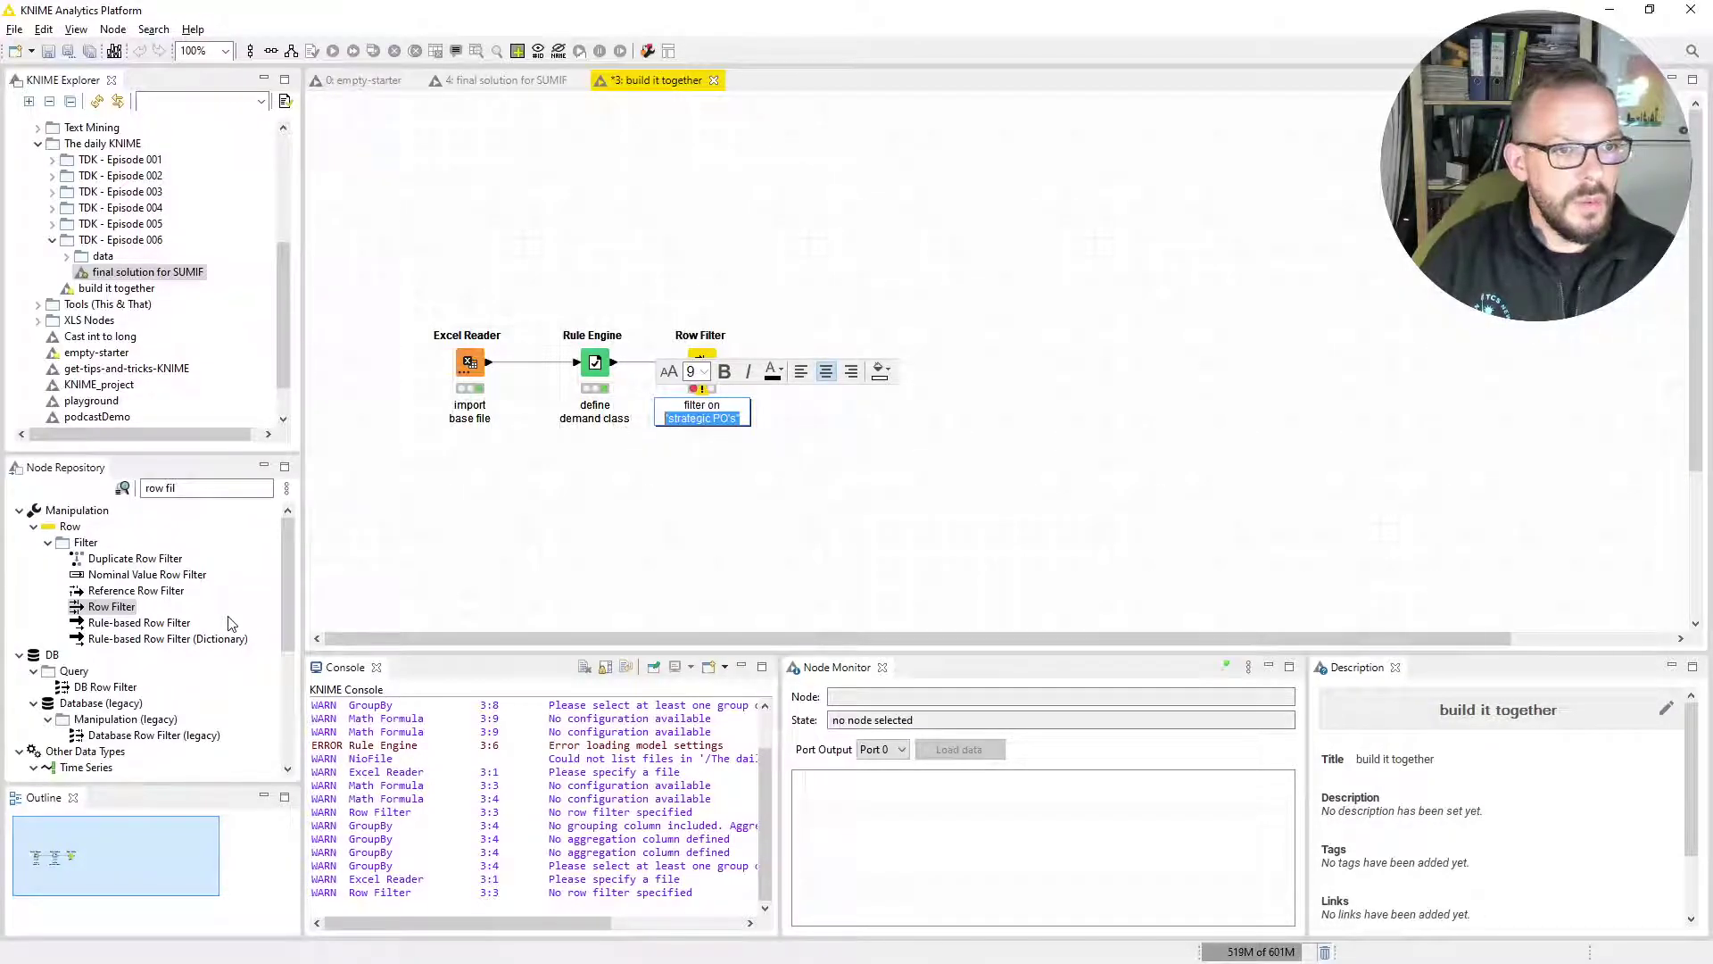
key("ctrl+b")
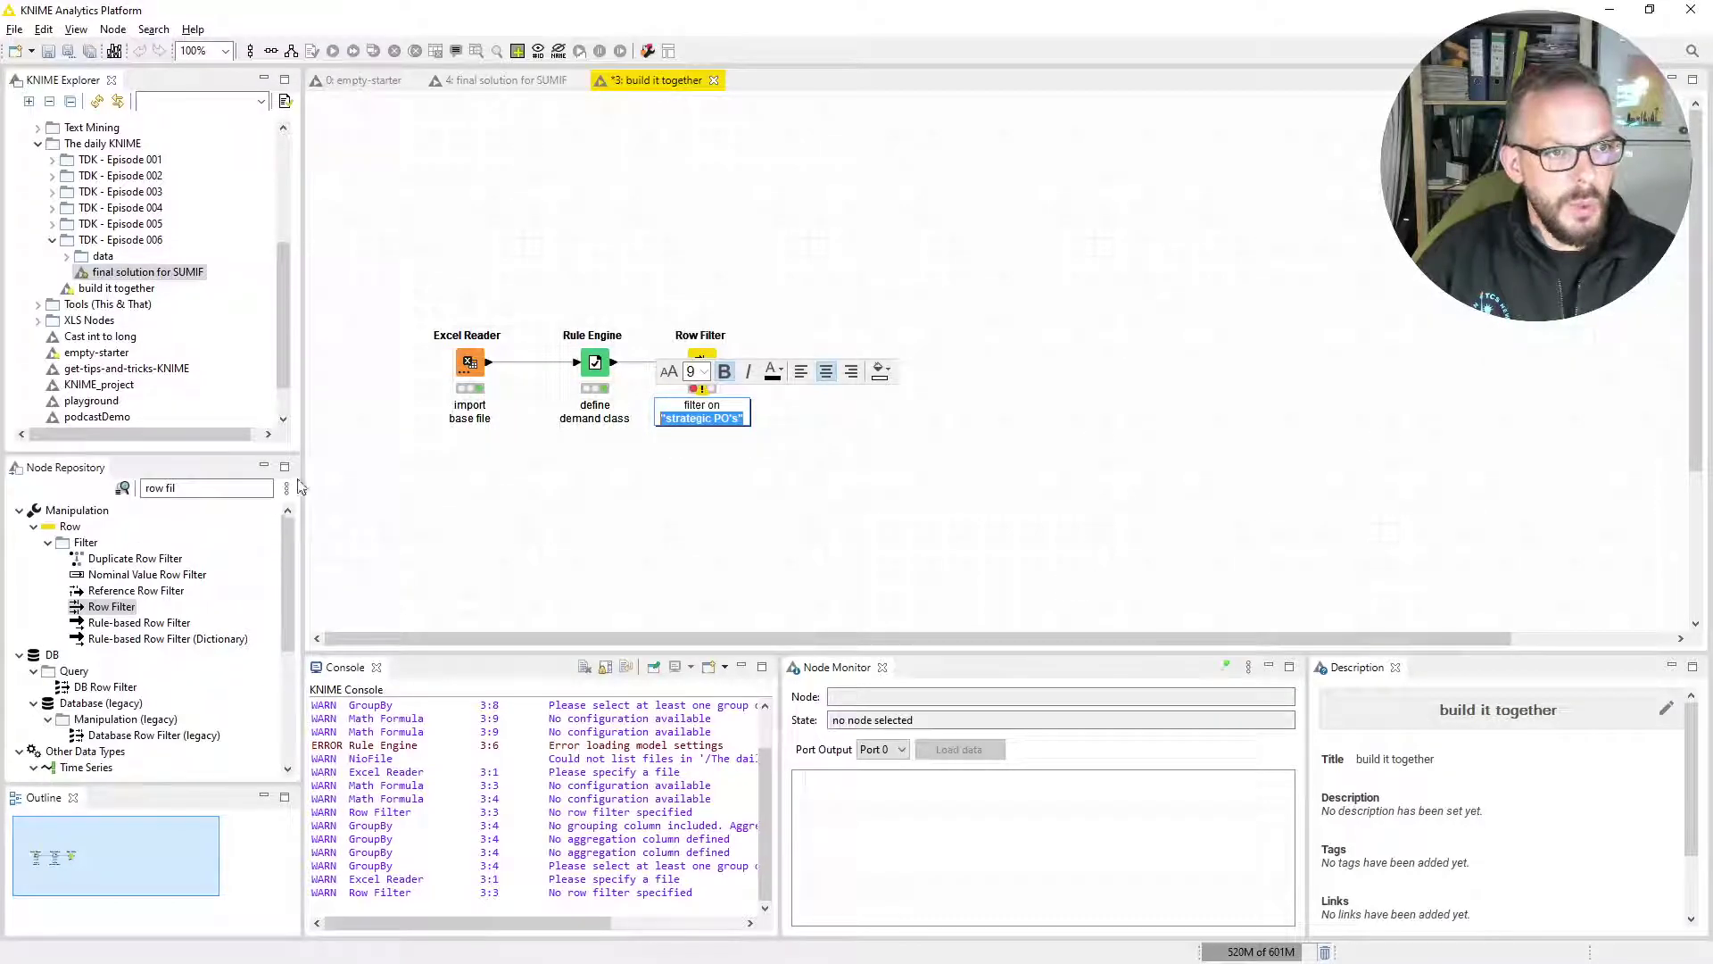
left_click(589, 195)
Configure the Row Filter to include rows whose demand class matches the pattern "strategic PO"
double_click(700, 372)
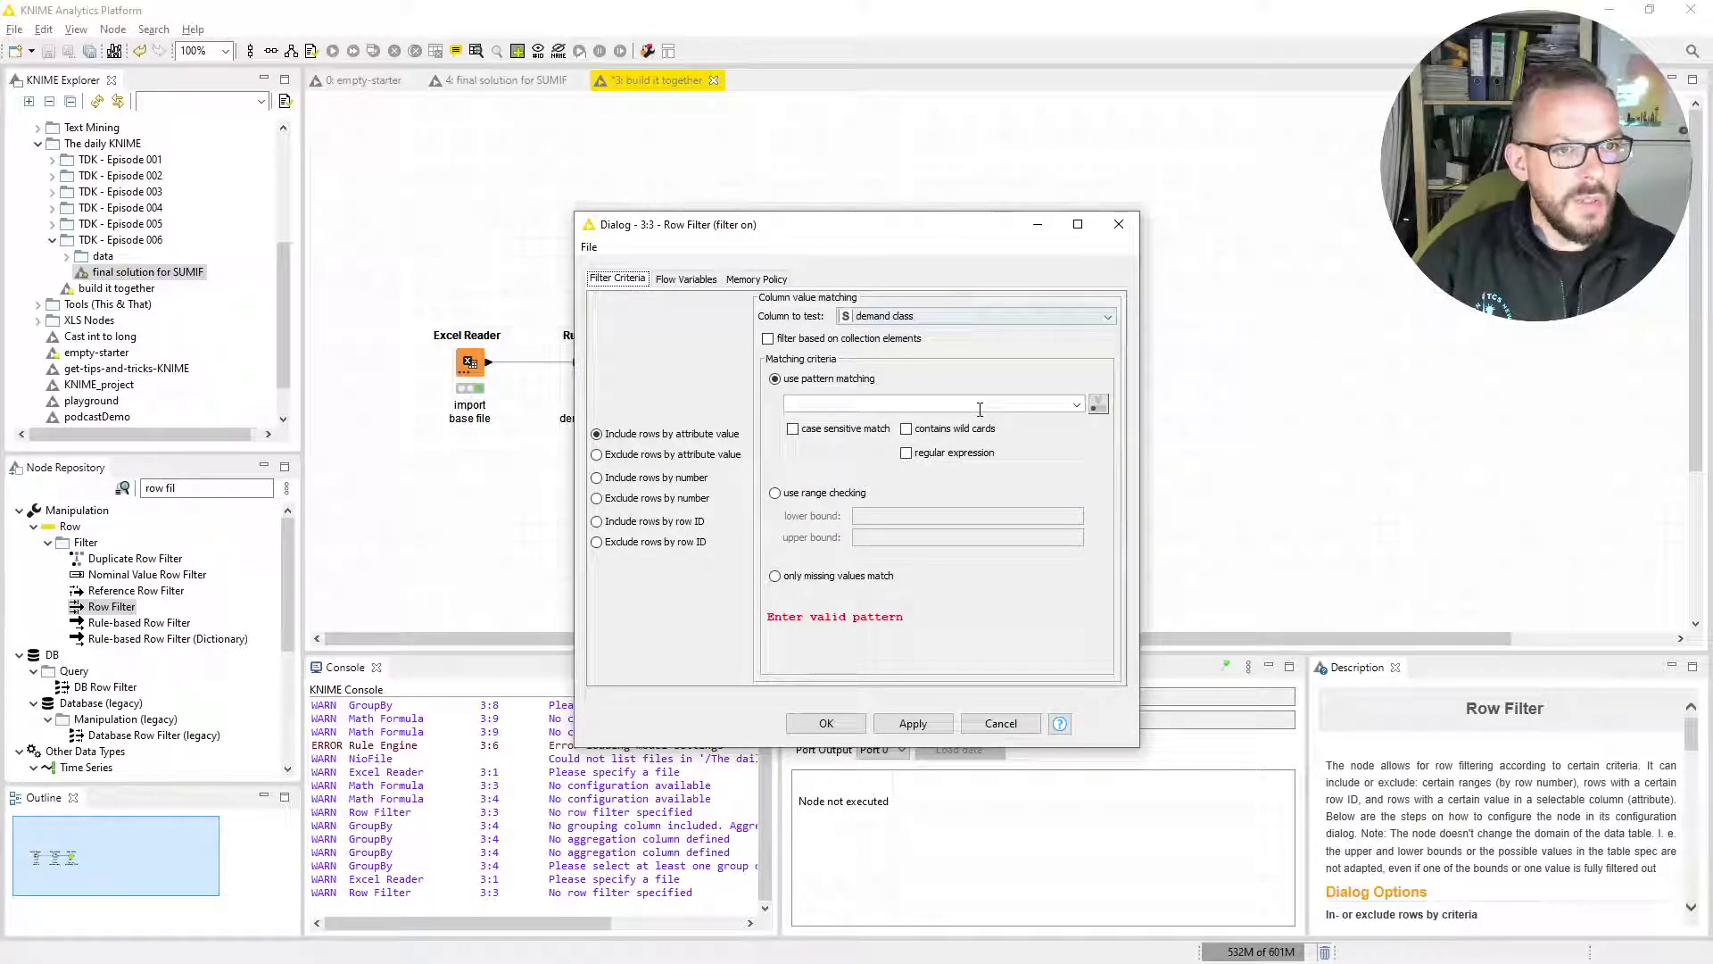
left_click(1076, 405)
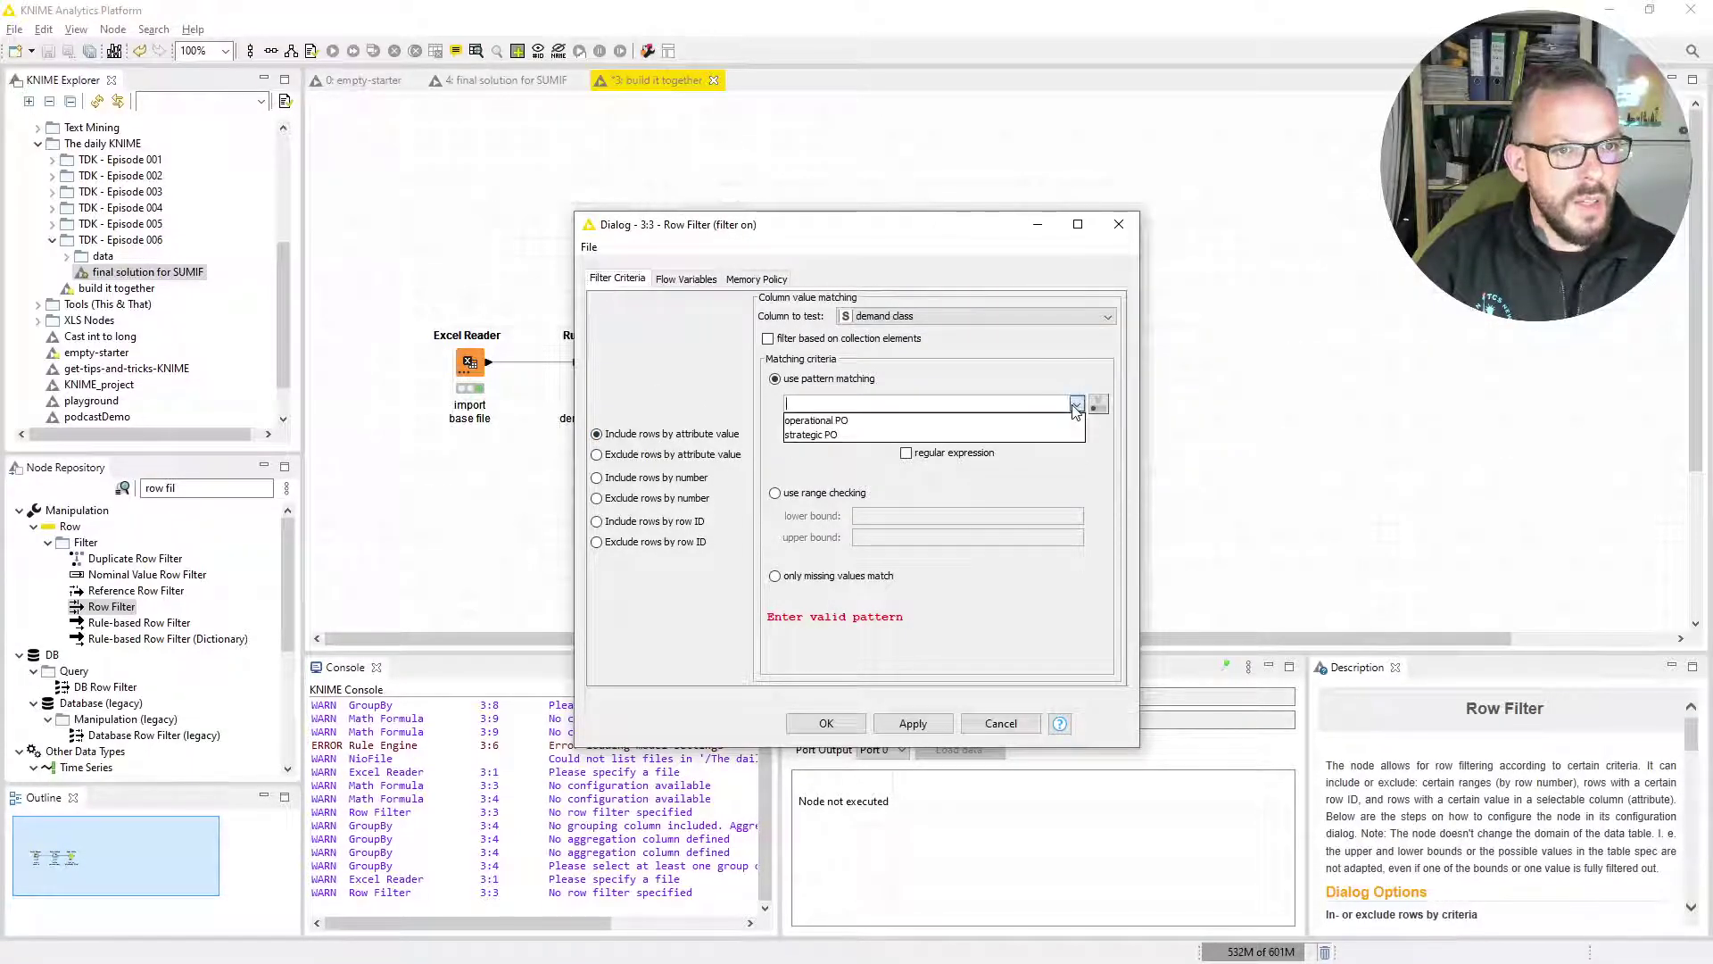
left_click(995, 434)
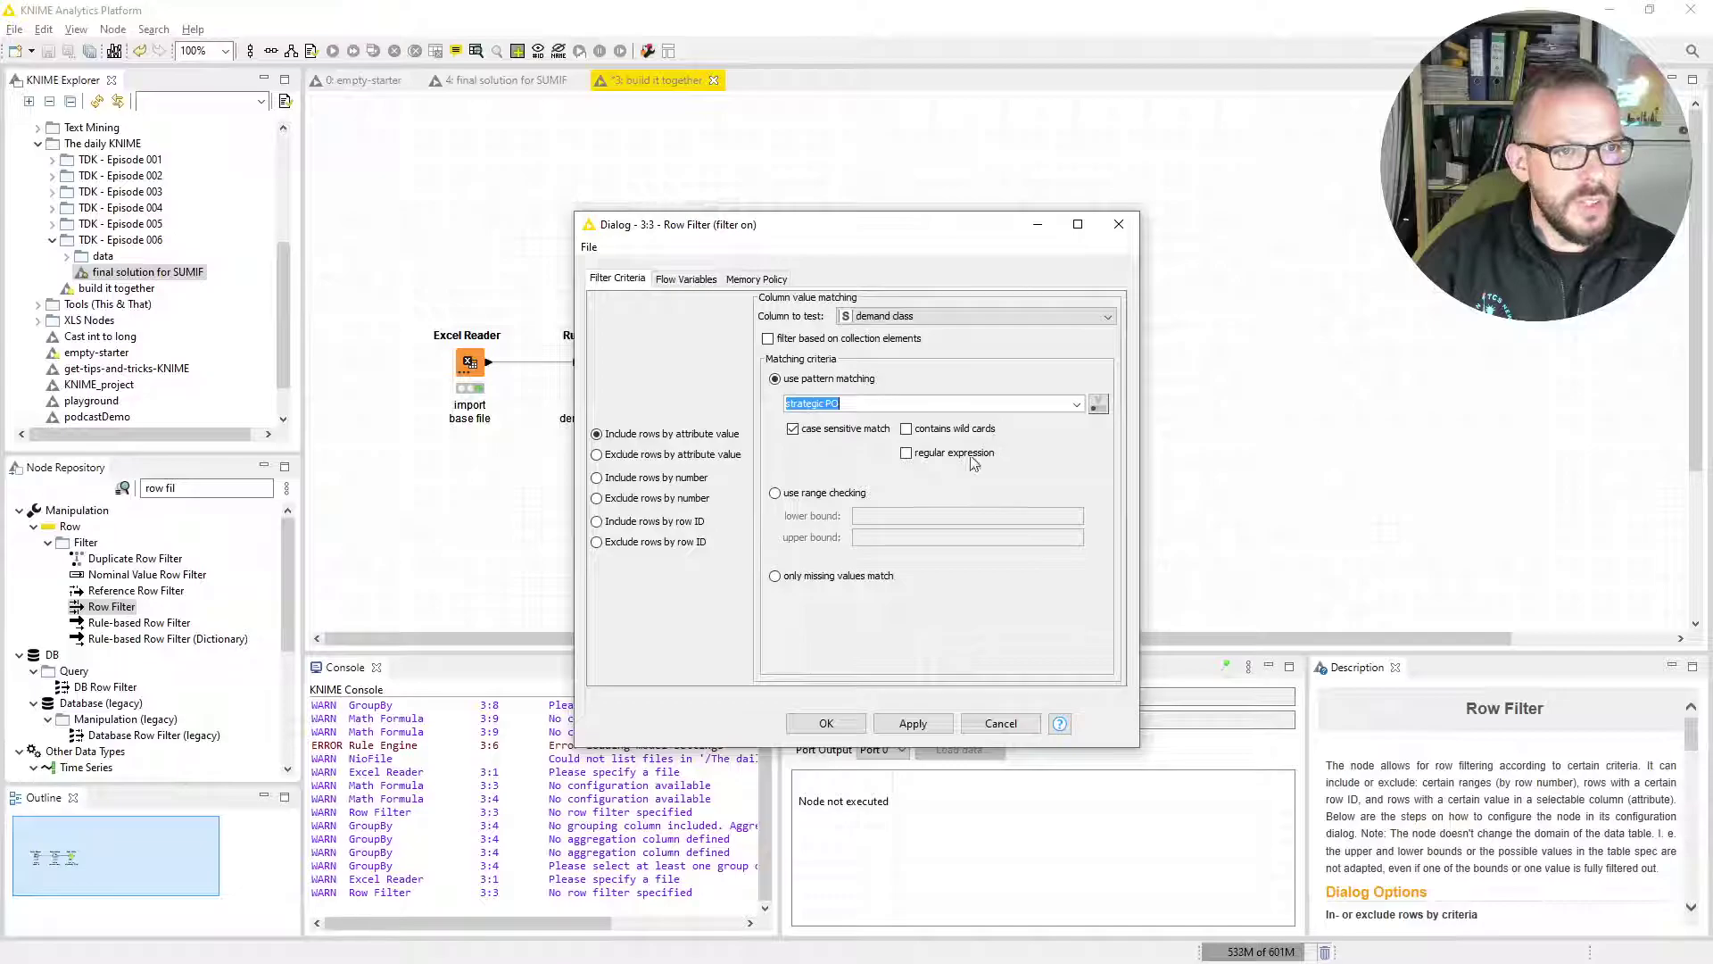
left_click(826, 725)
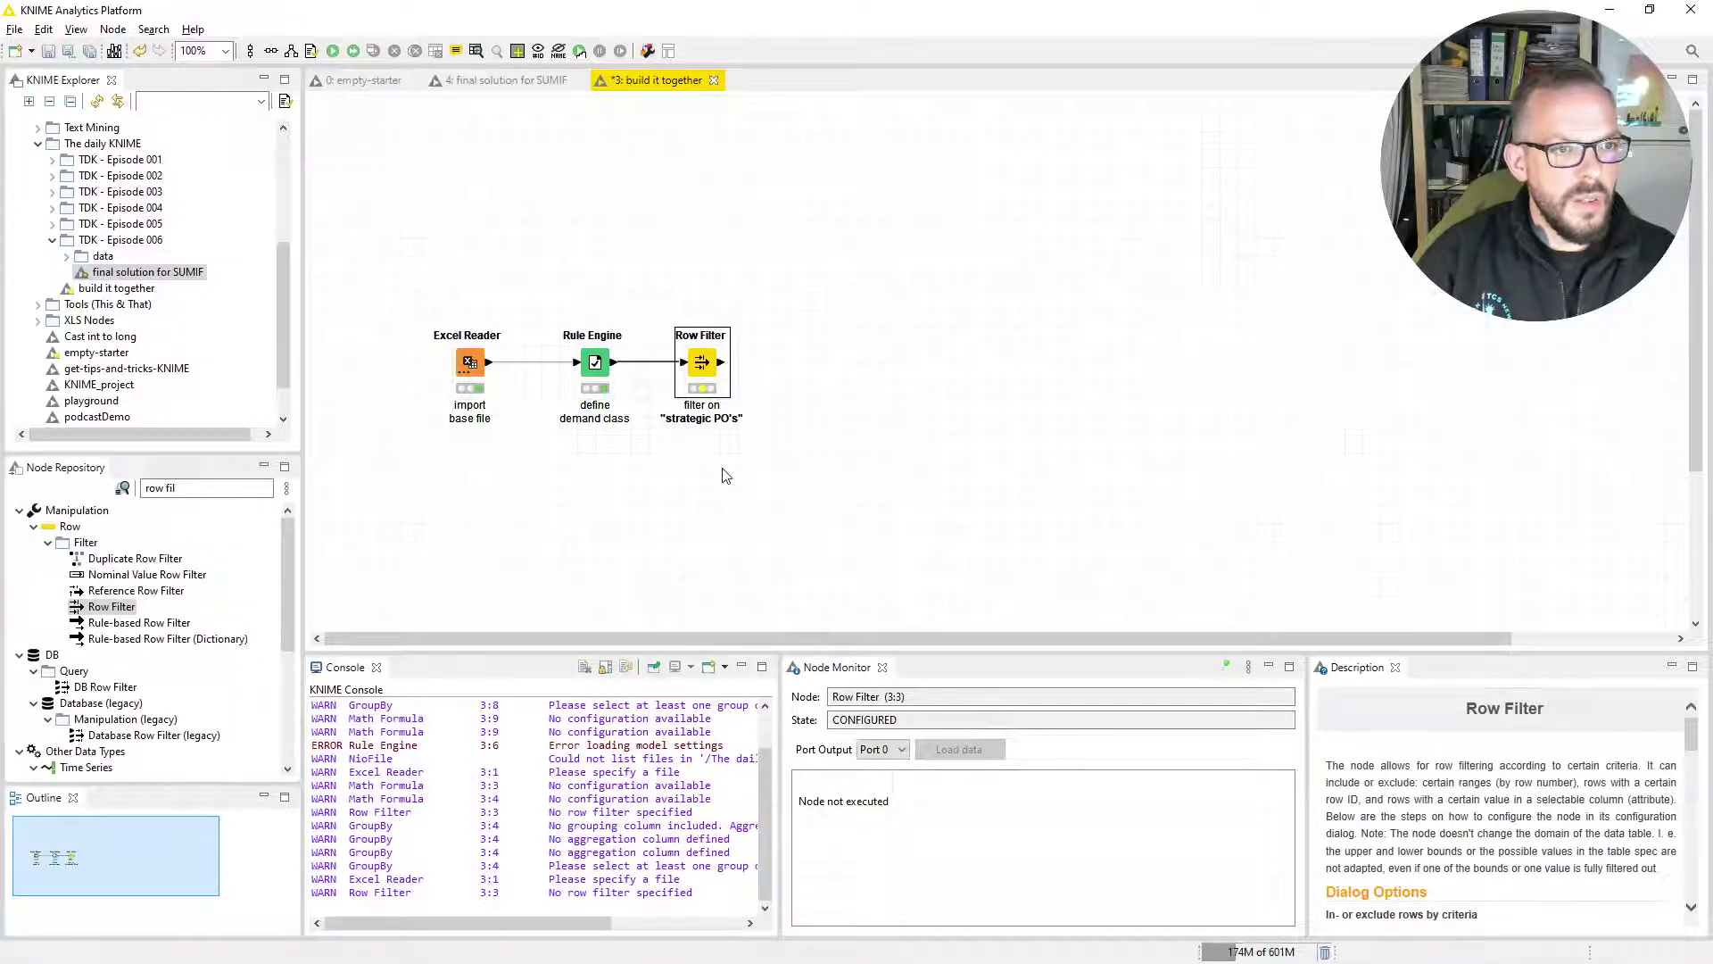
Execute the Row Filter node and open its filtered output table
key("F7")
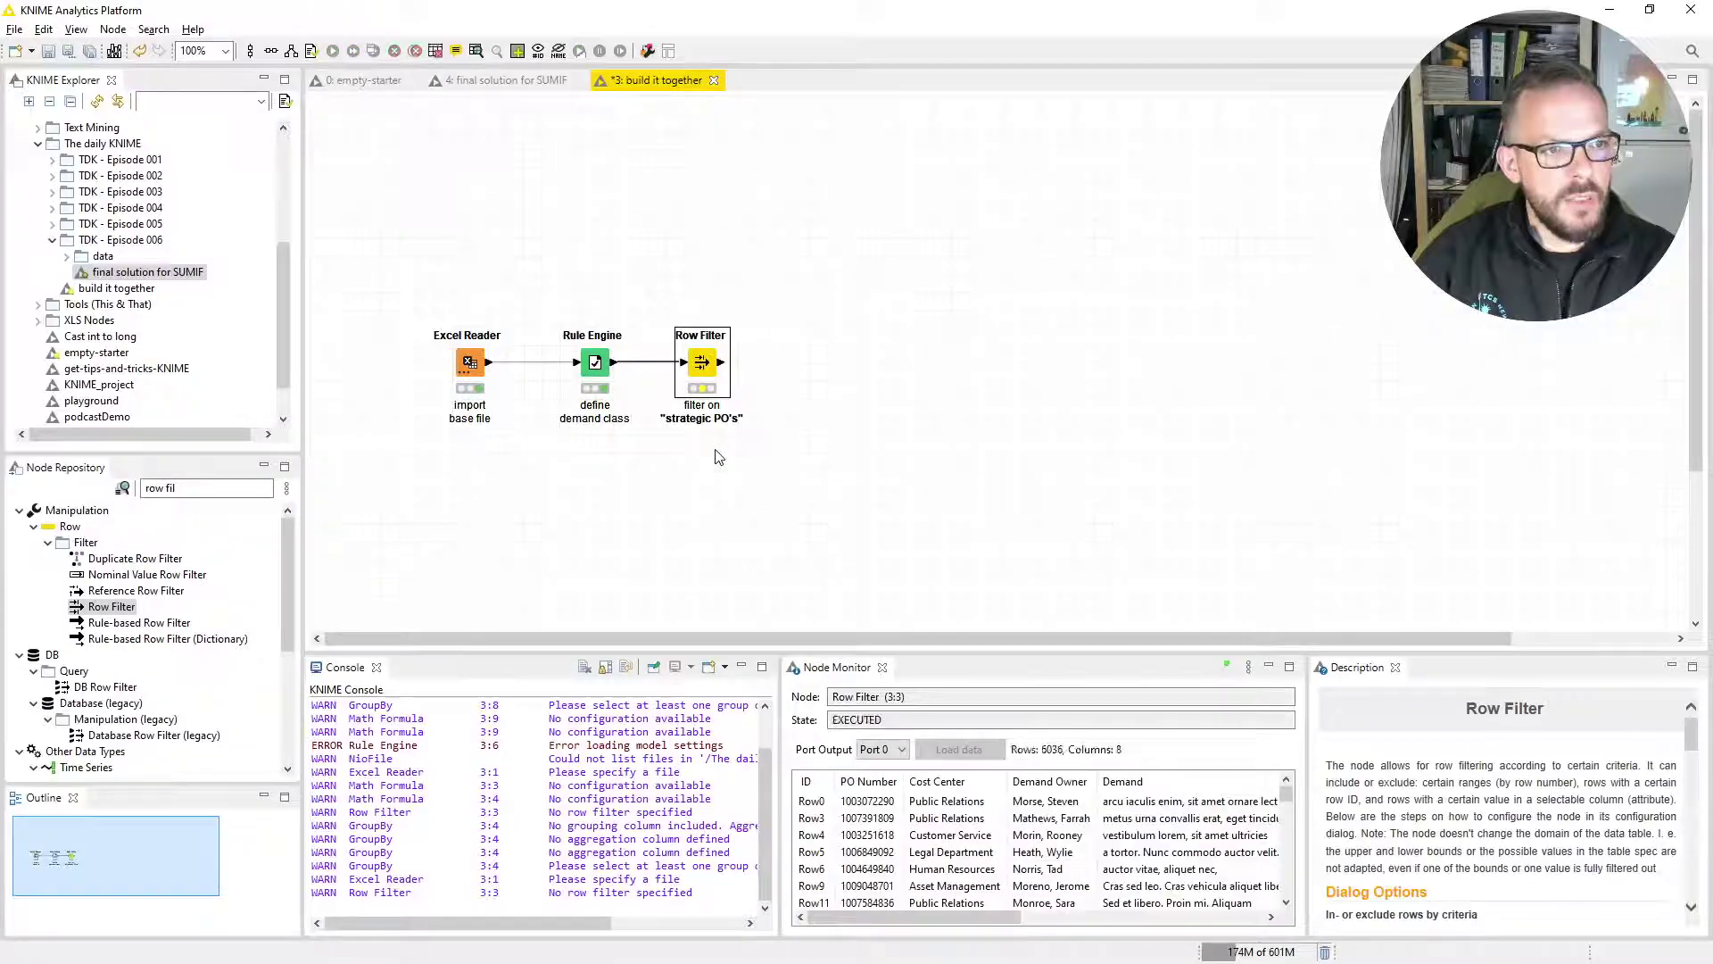
right_click(708, 366)
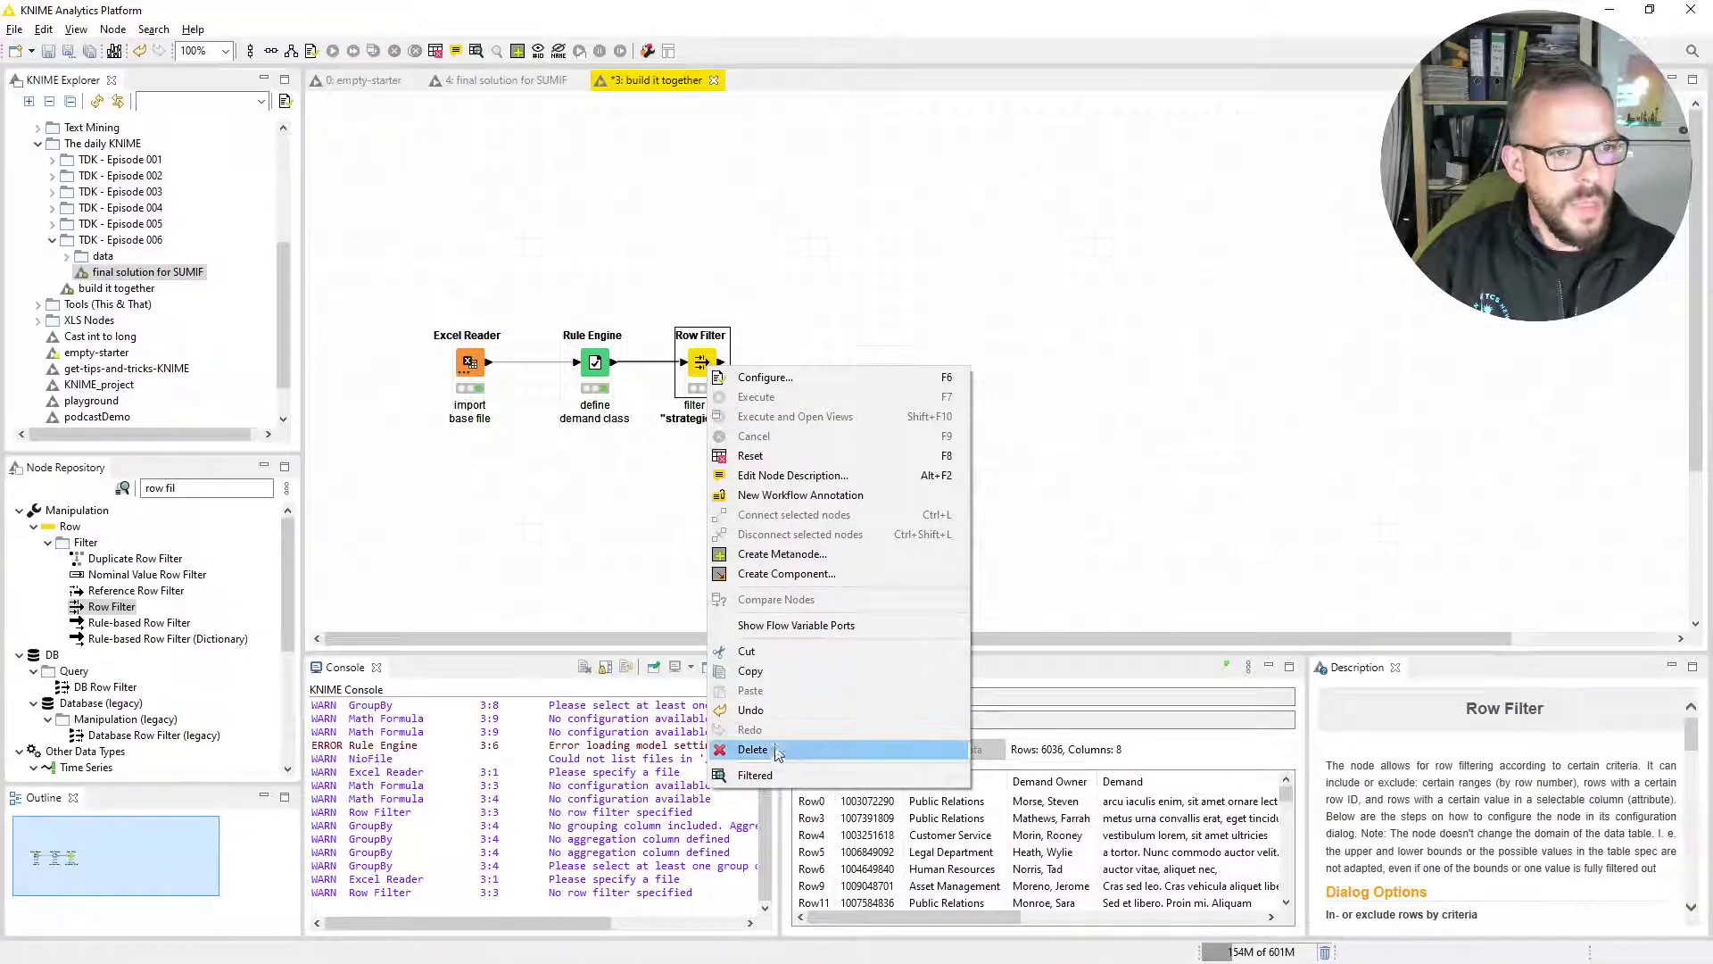
left_click(786, 774)
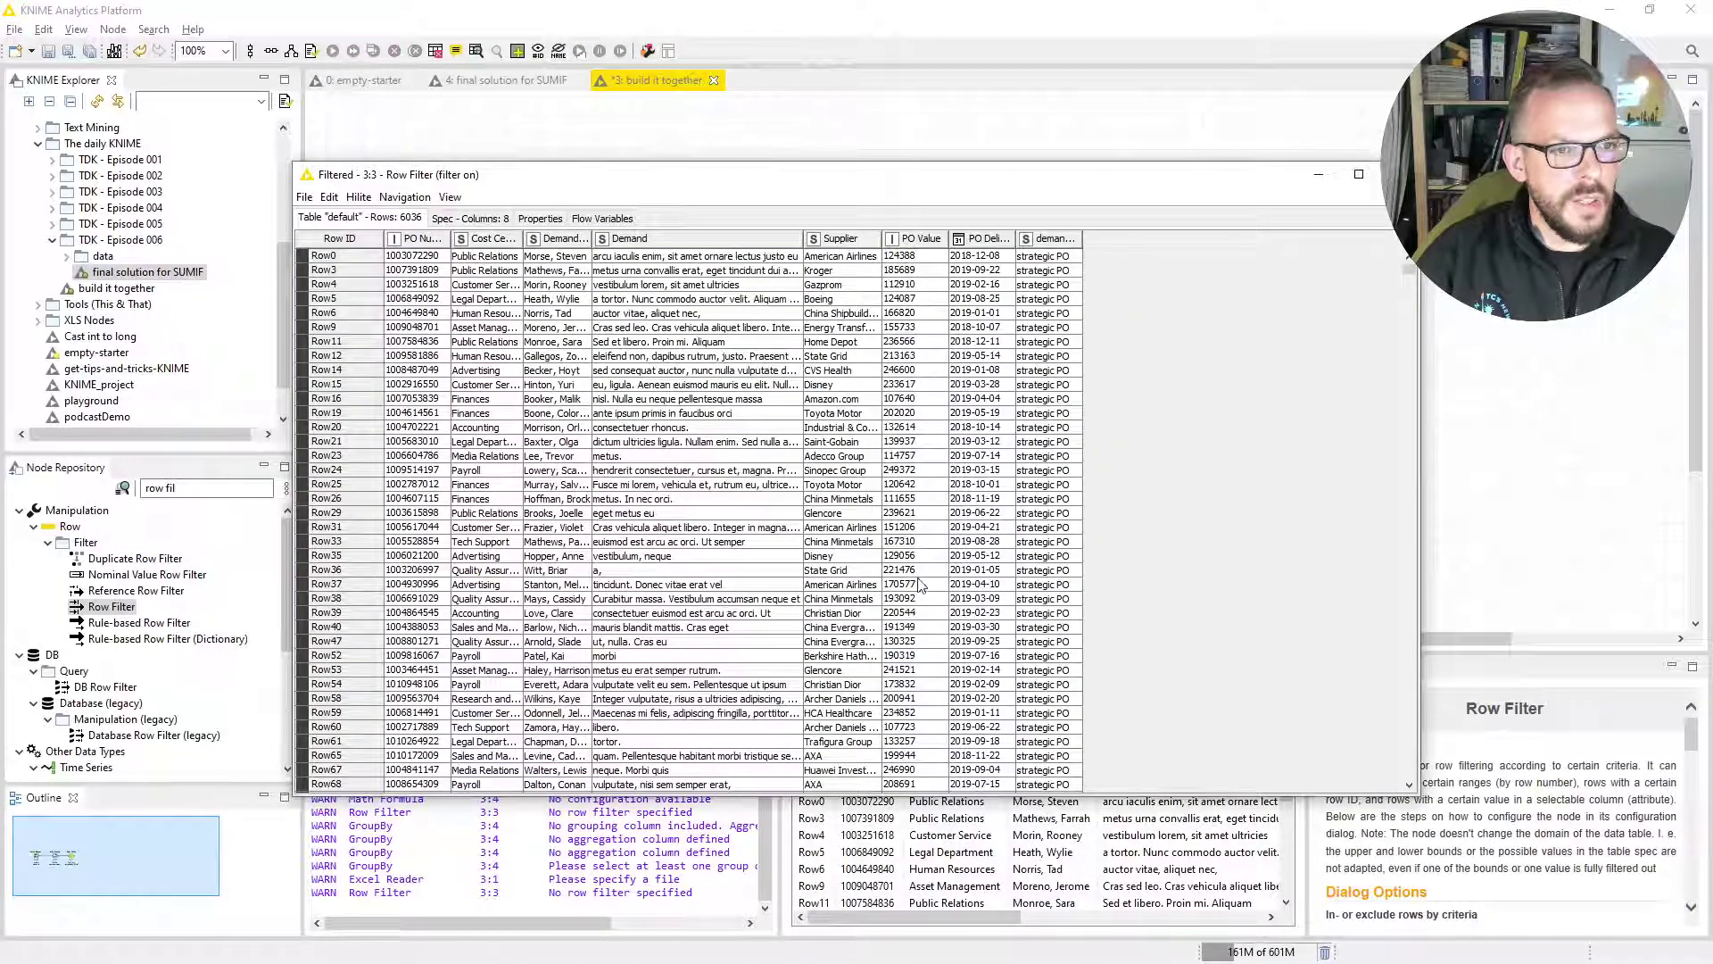
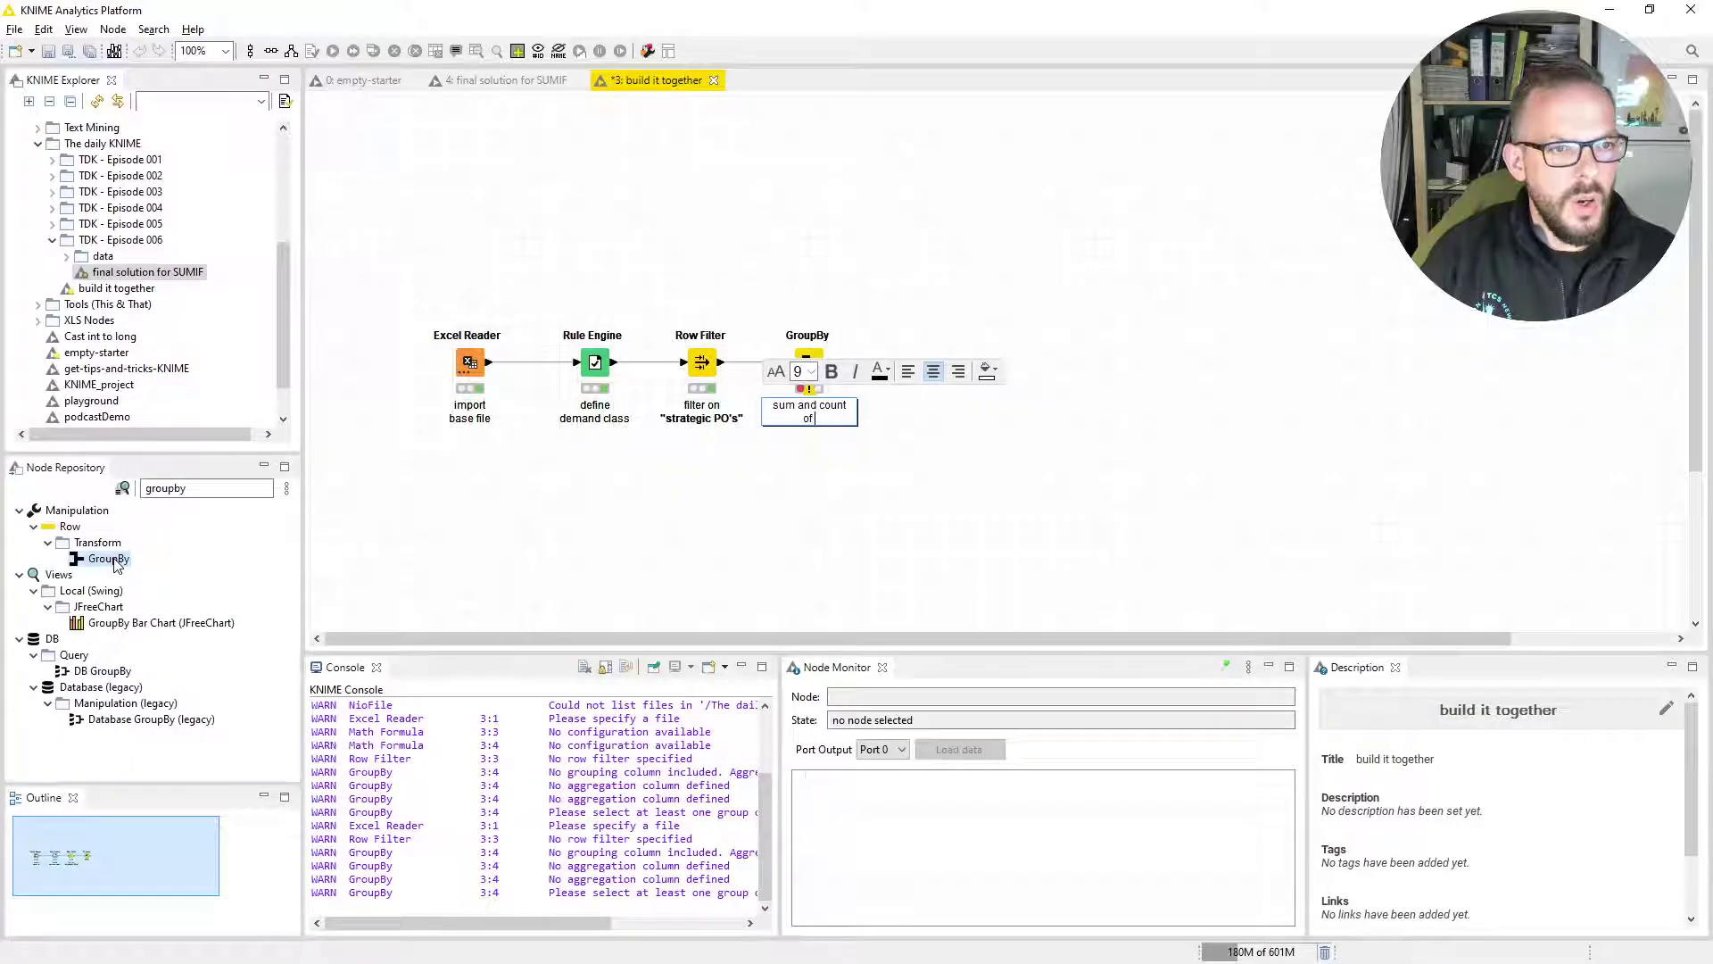
Complete the GroupBy node's label with a third line reading "strategic PO's" in bold
key("Return")
type("stratric")
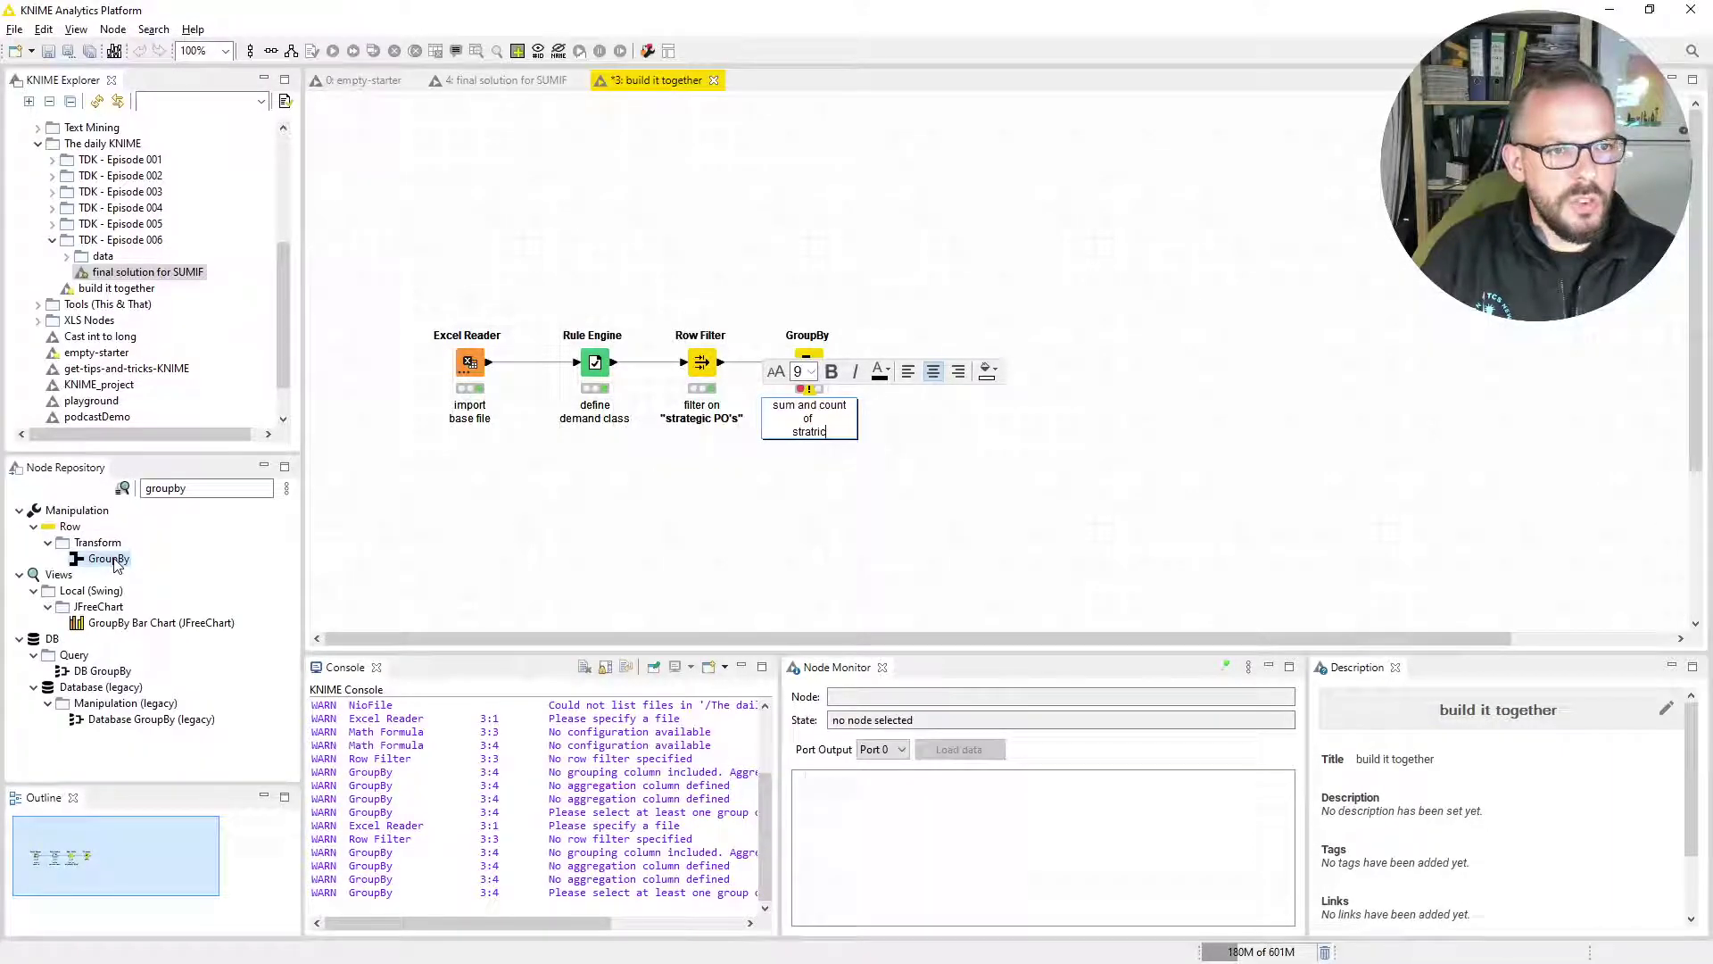
key("BackSpace")
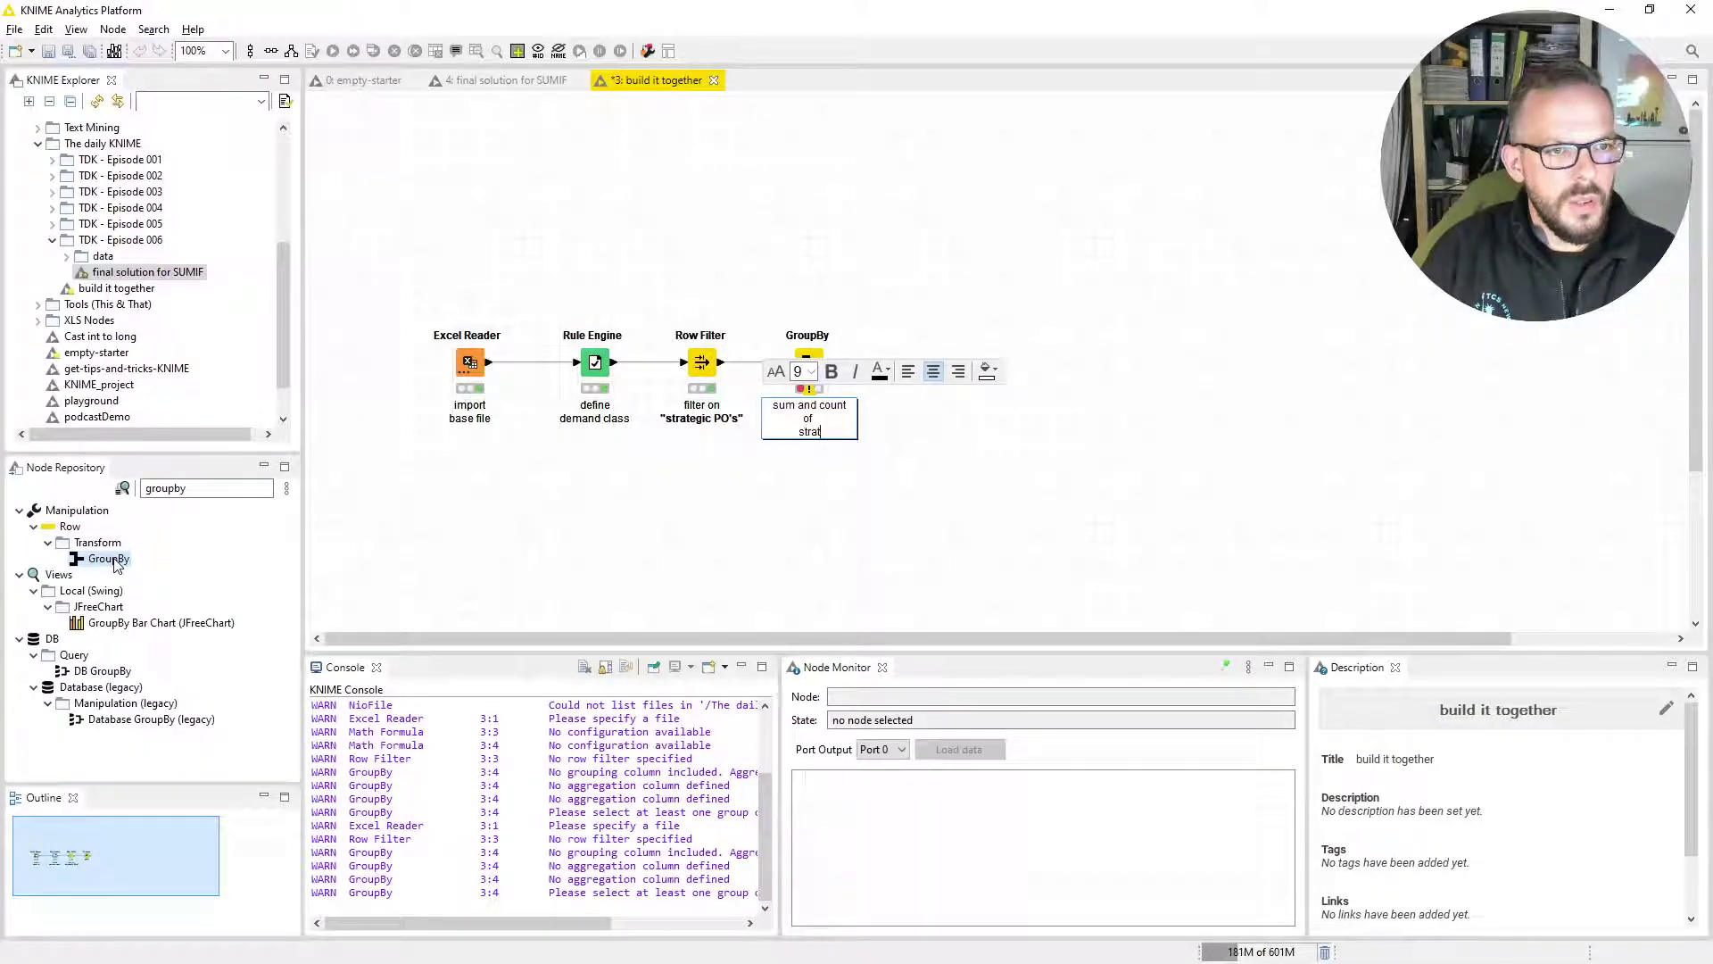
type("egic PO")
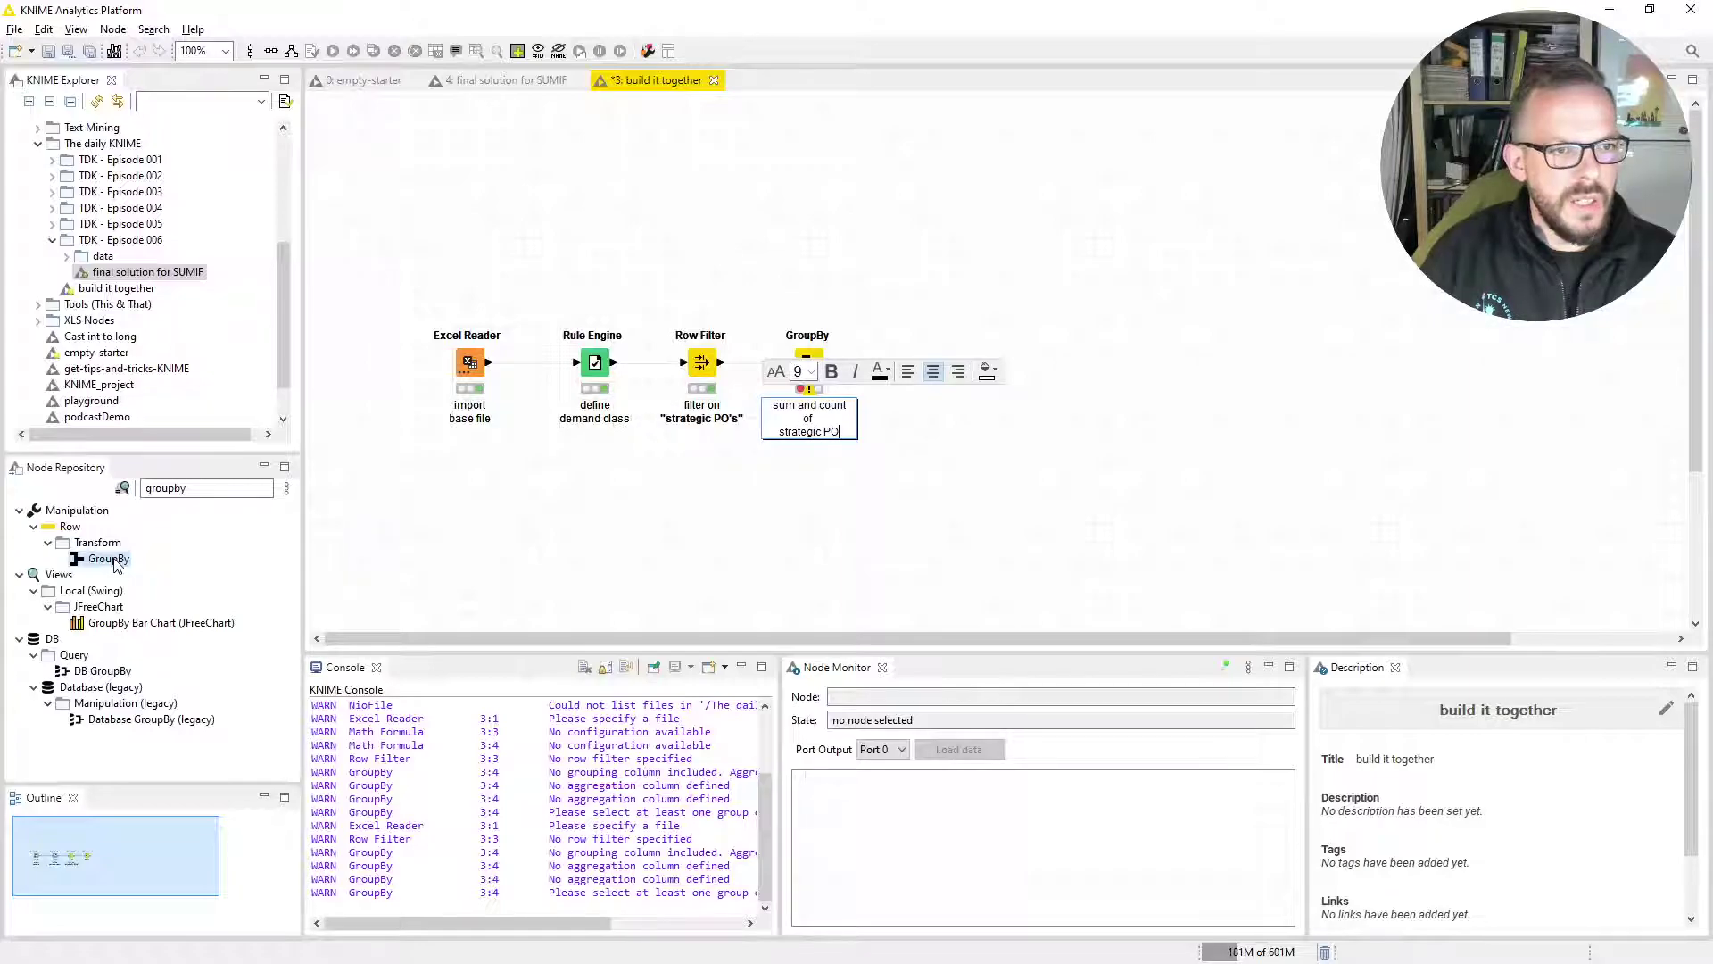
type("'s")
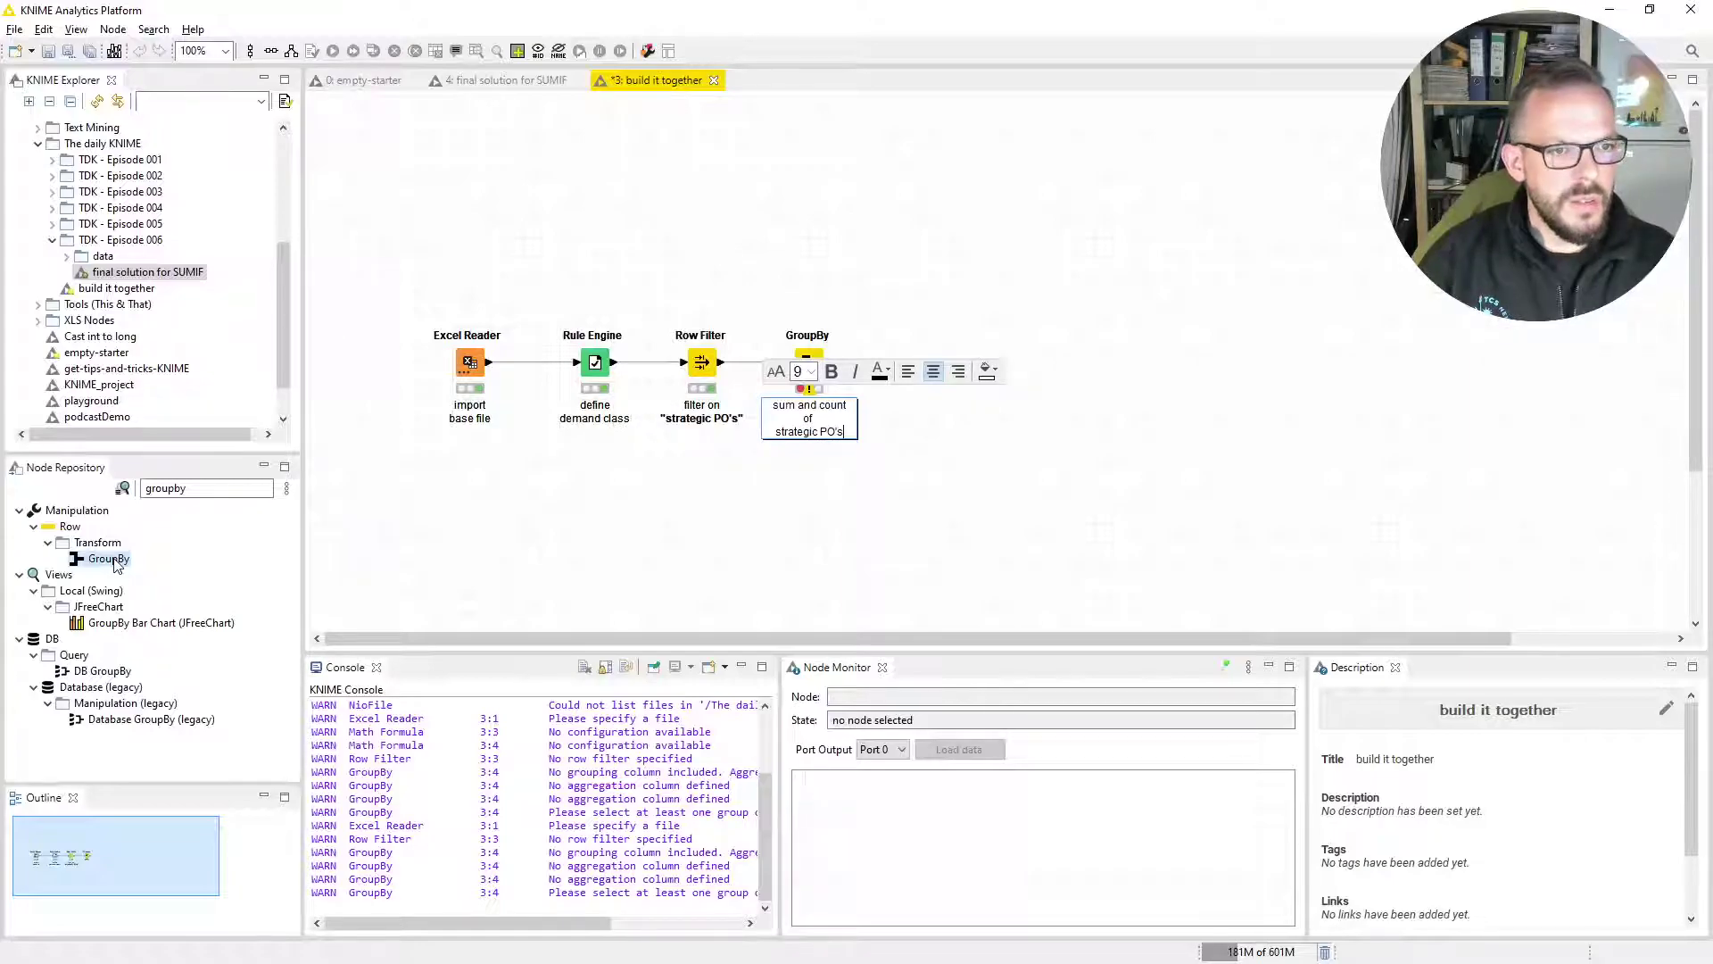
key("shift+Home")
key("ctrl+b")
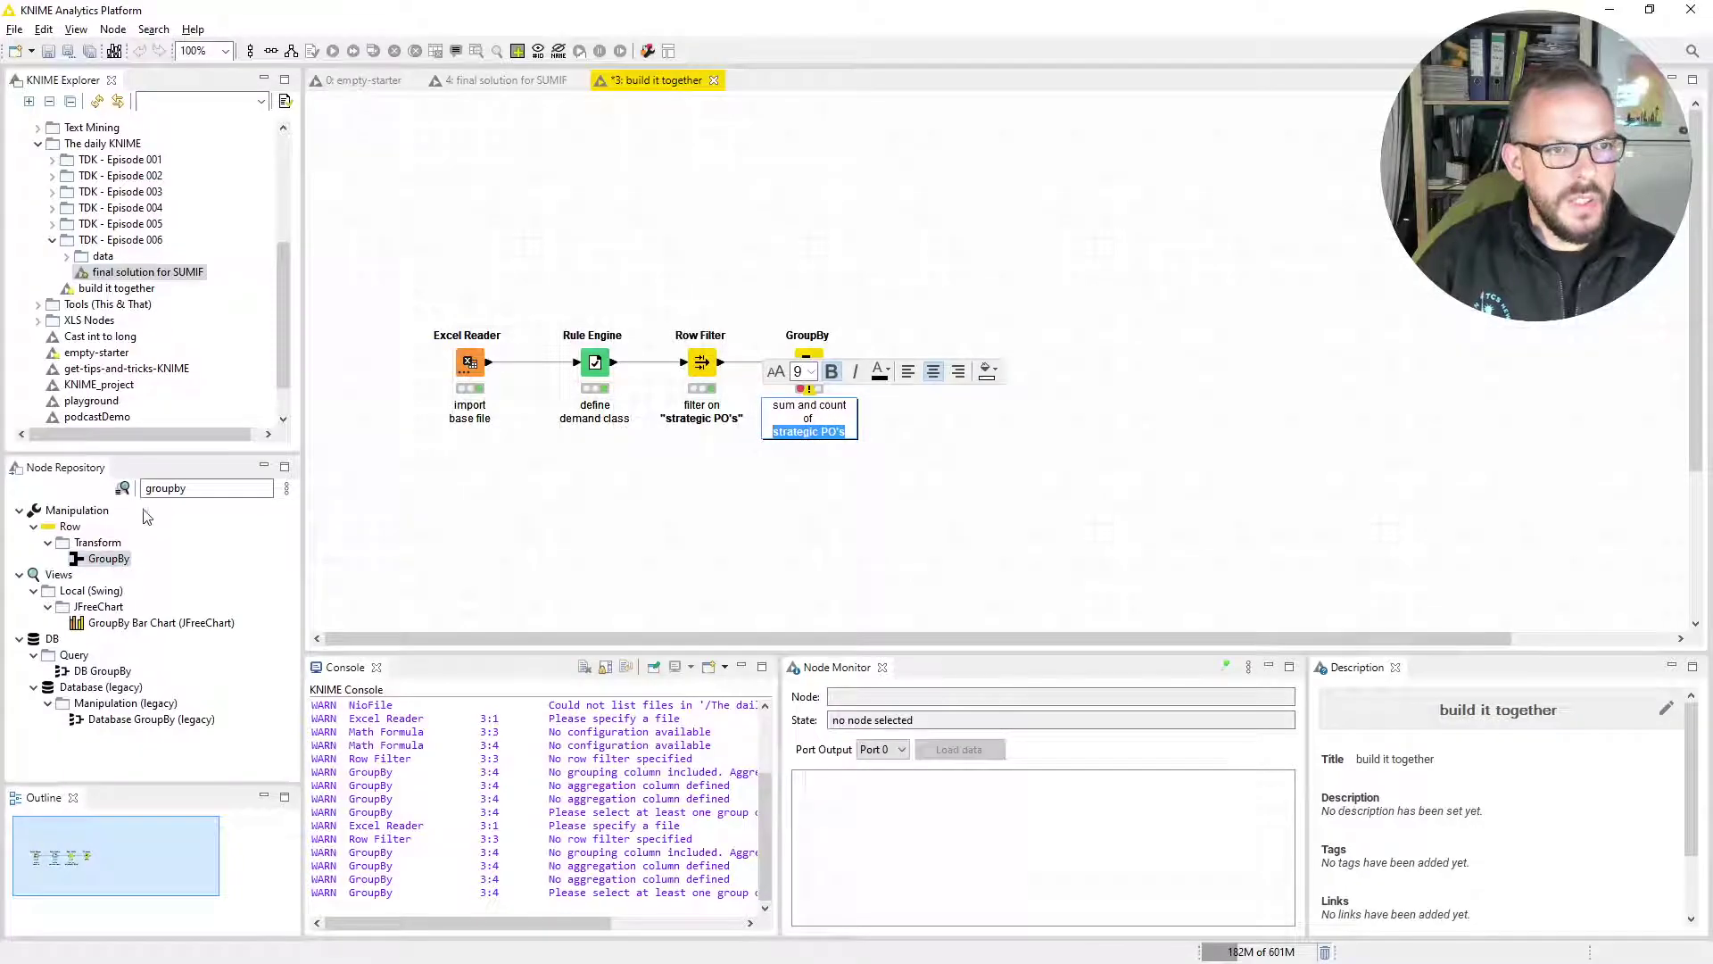
left_click(792, 227)
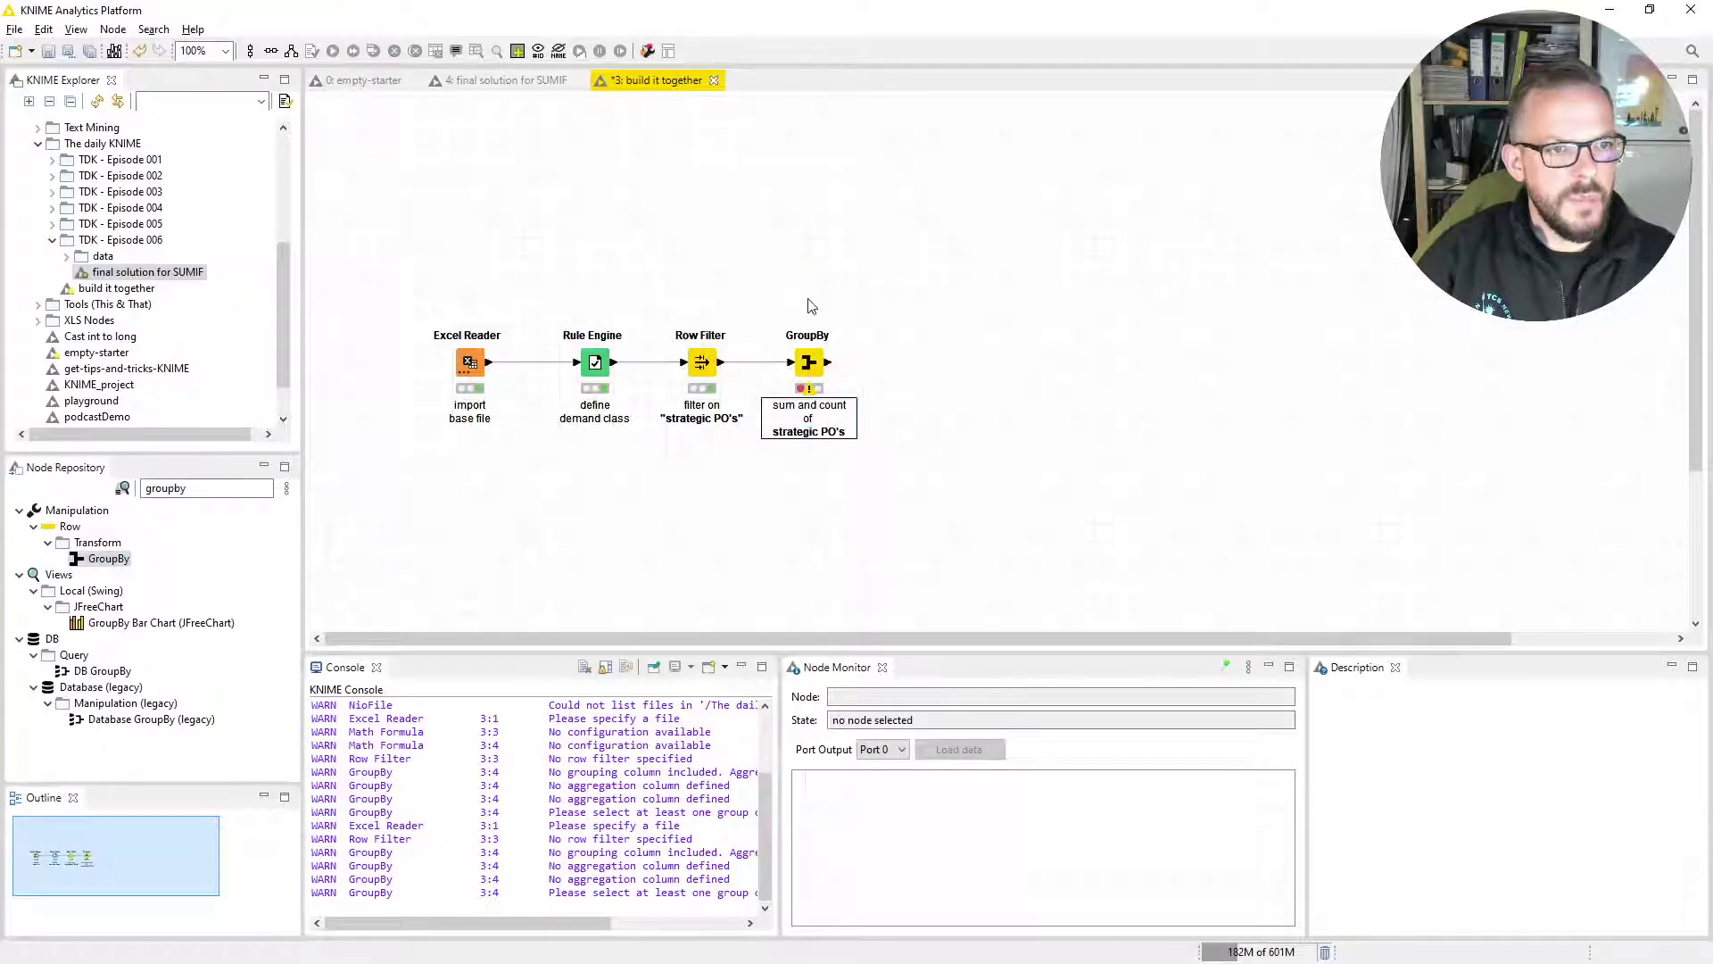
Open the GroupBy node's configuration and set demand class as the group column
double_click(809, 361)
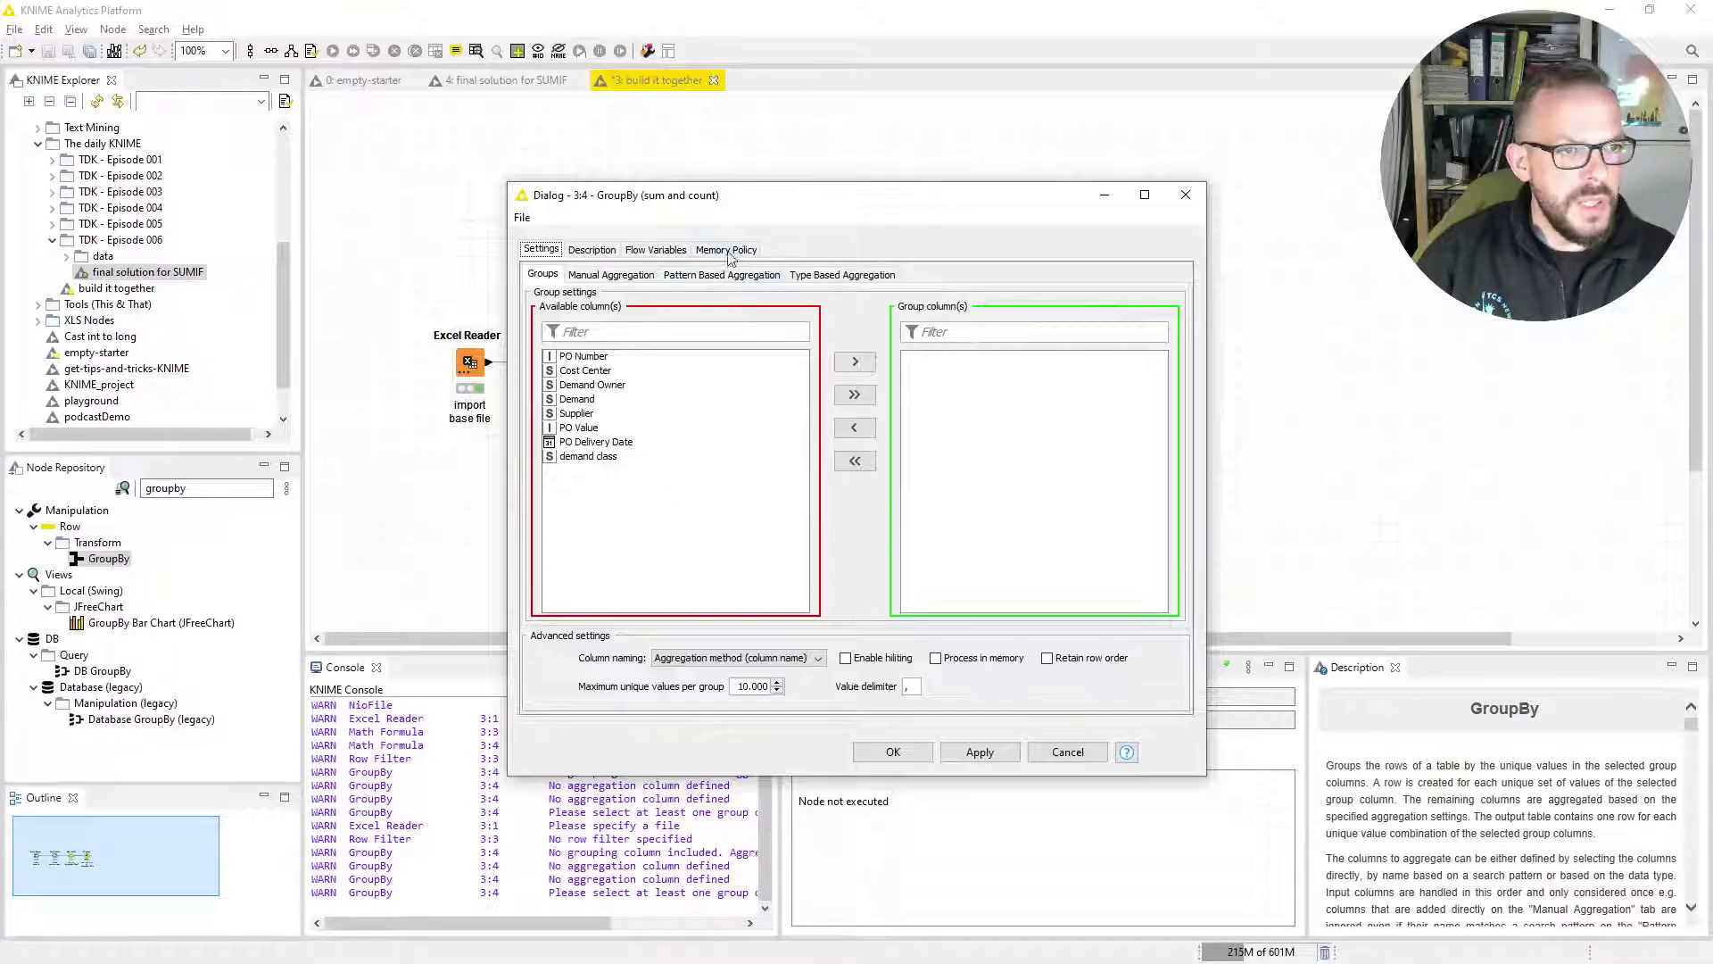
left_click_drag(750, 205, 1071, 182)
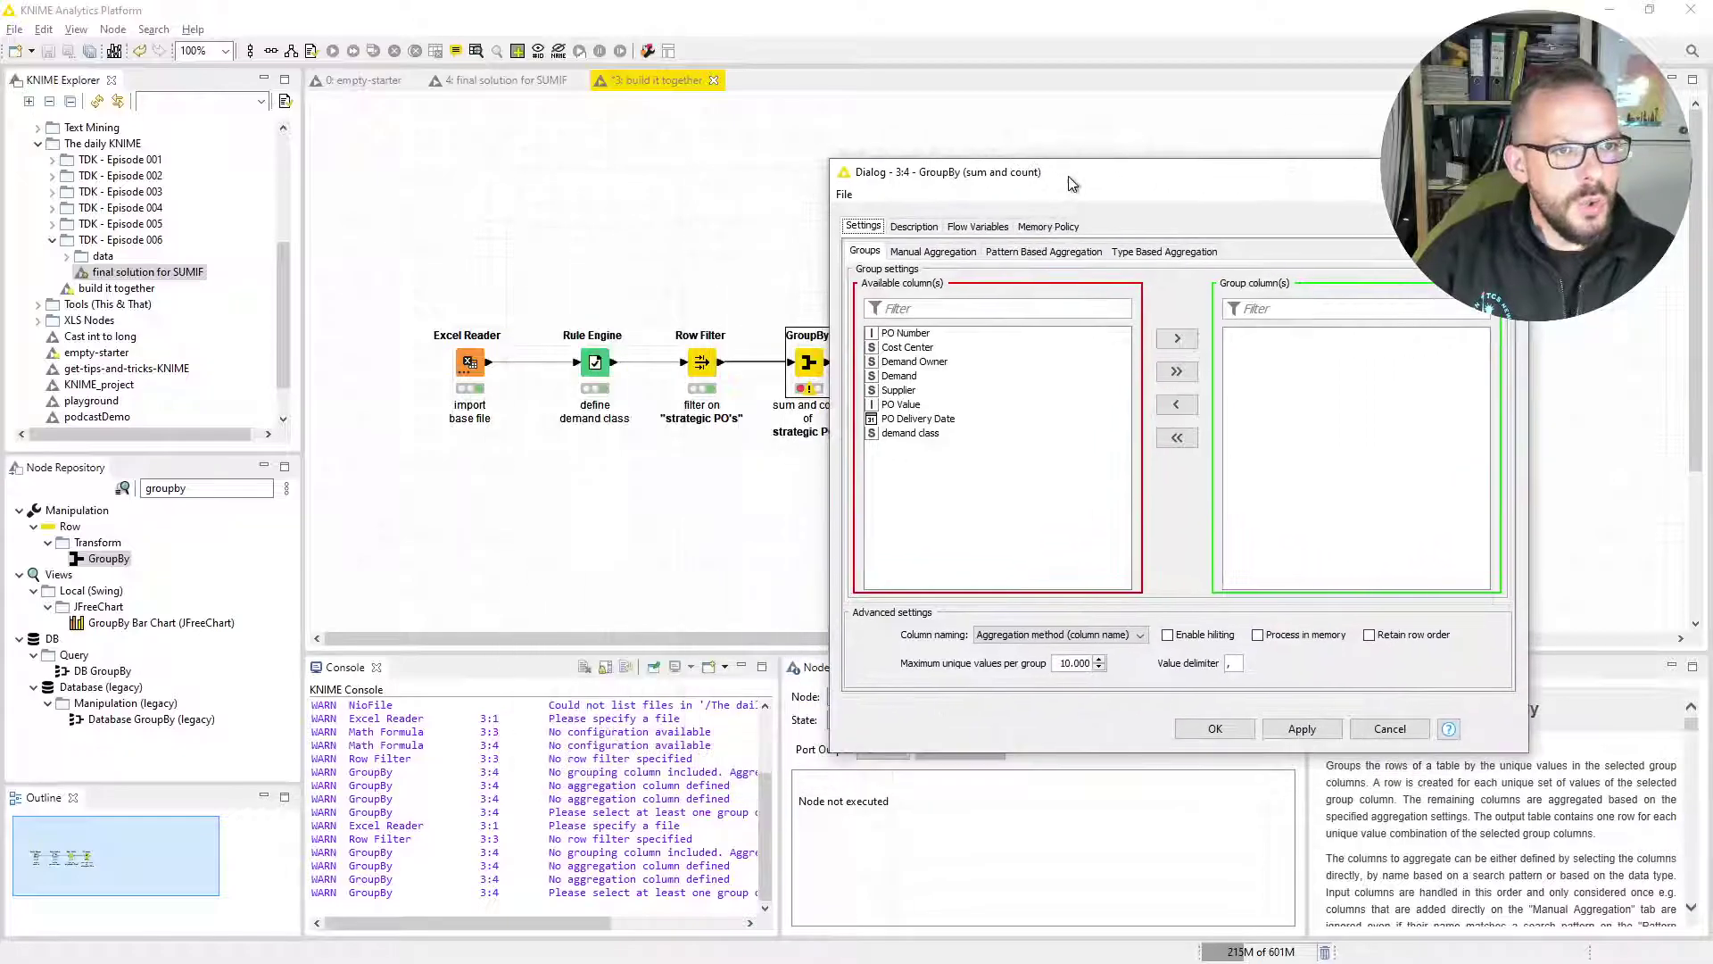
double_click(928, 436)
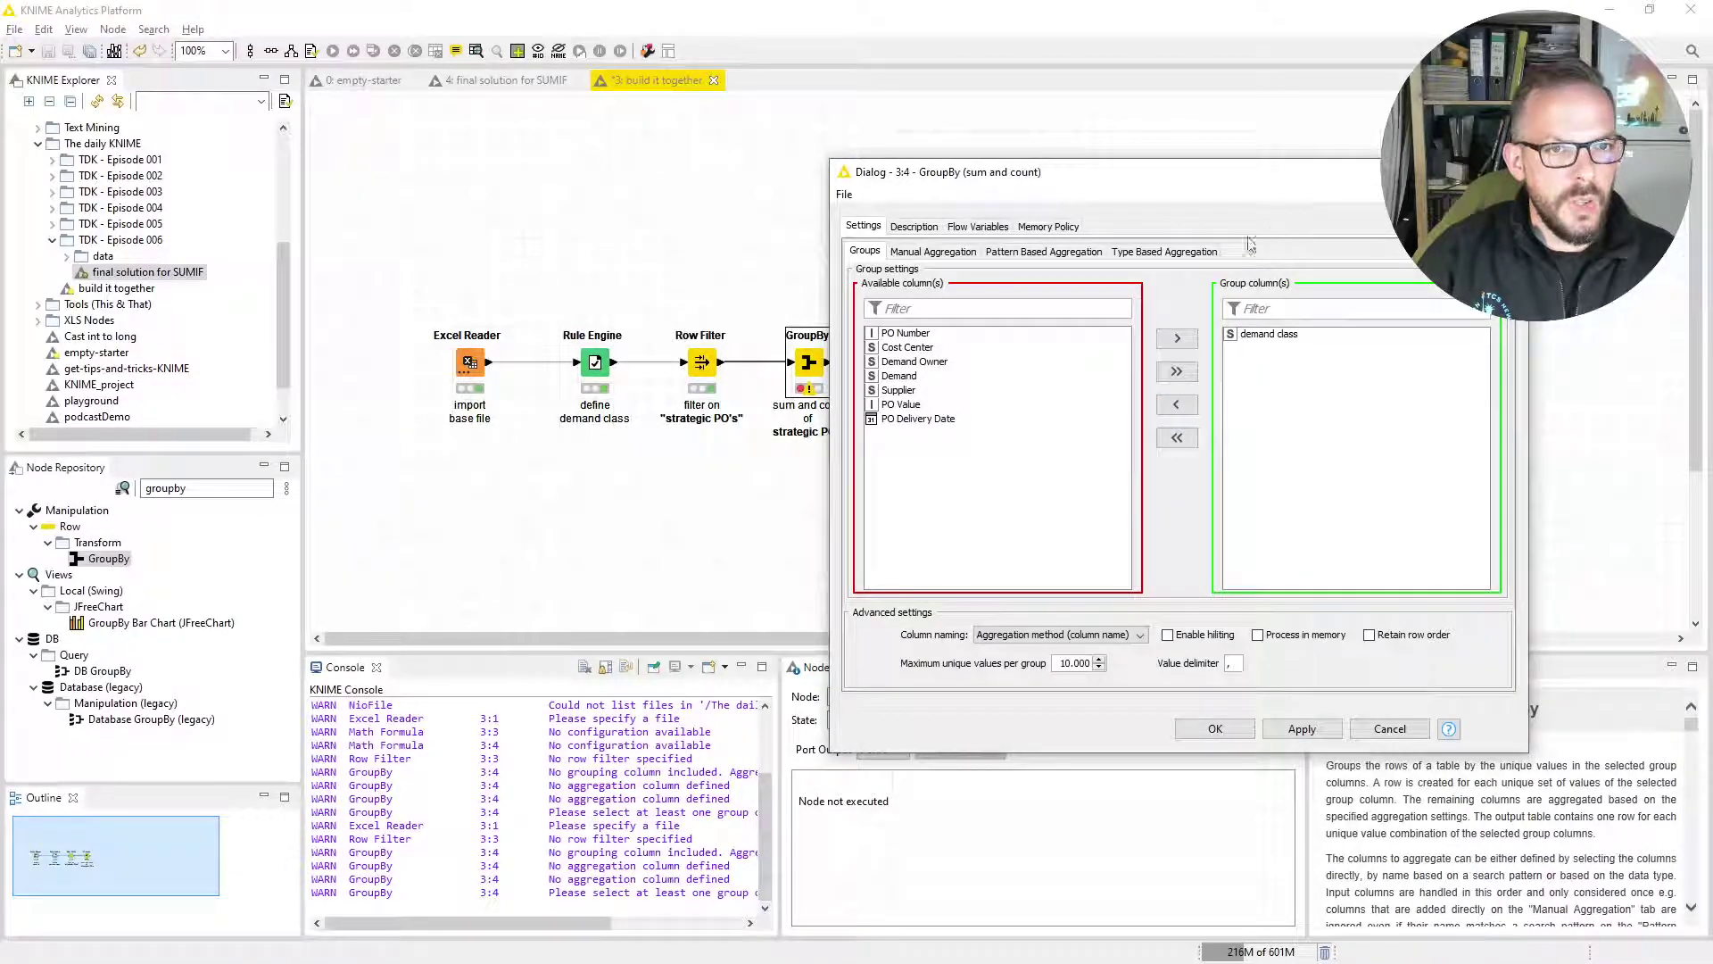
Add PO Value as a manual aggregation column in the GroupBy node with Sum as its aggregation method
left_click(937, 253)
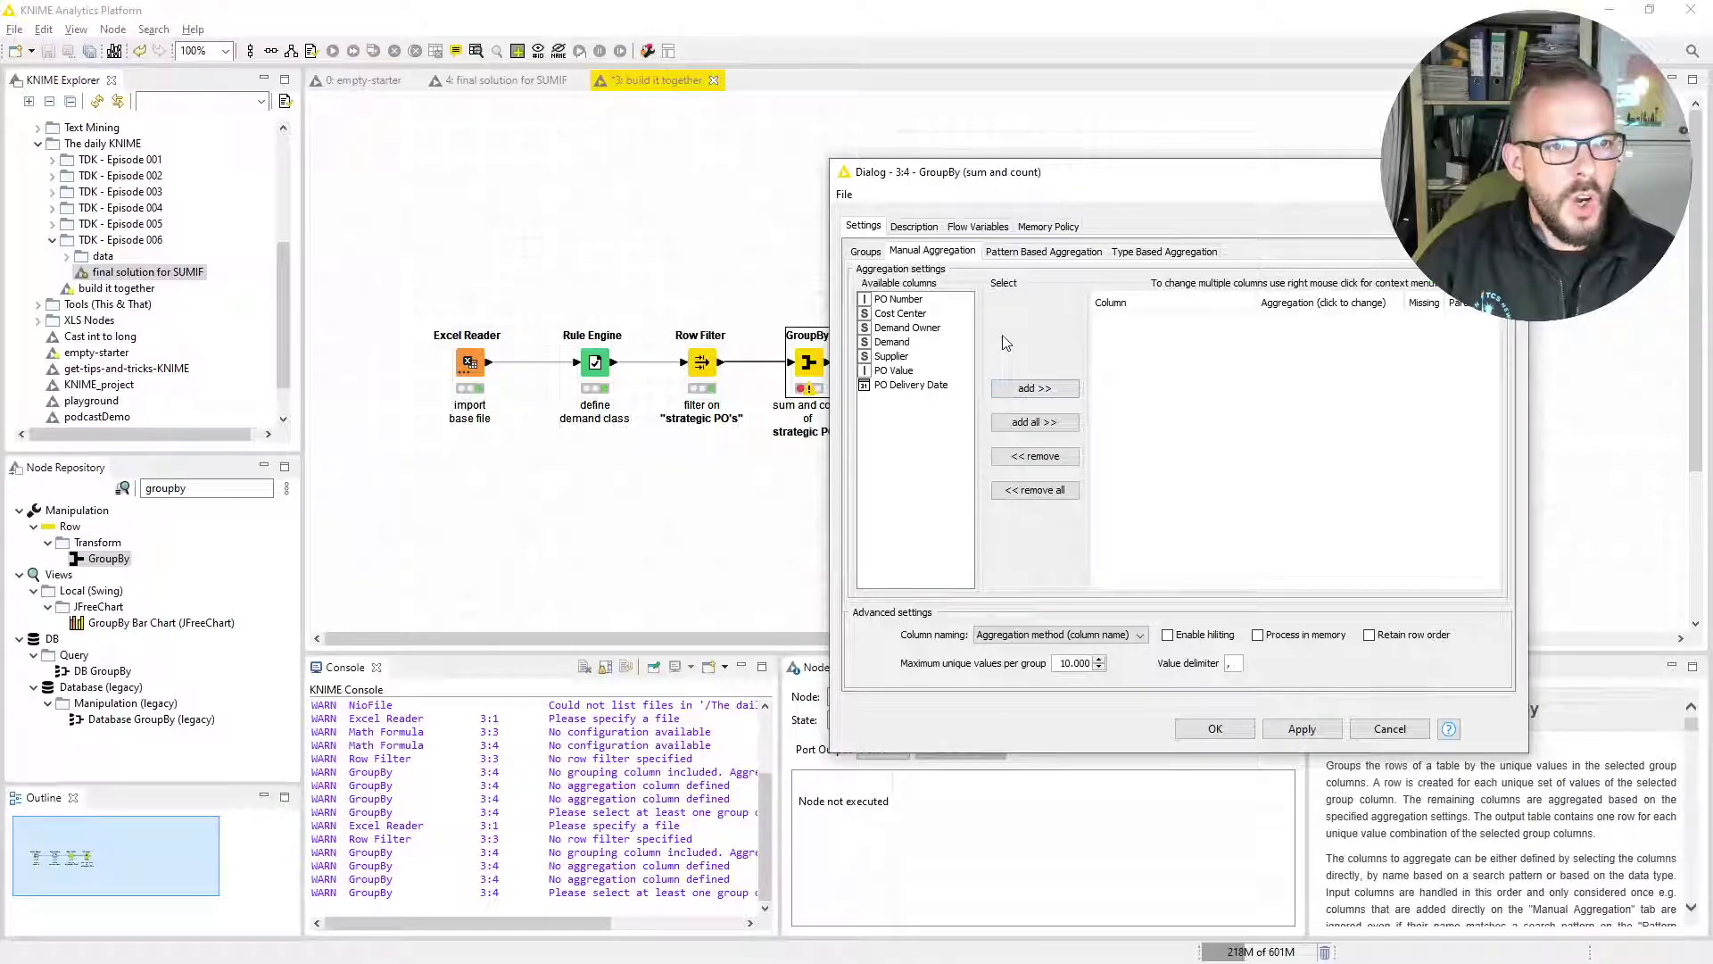
left_click(912, 372)
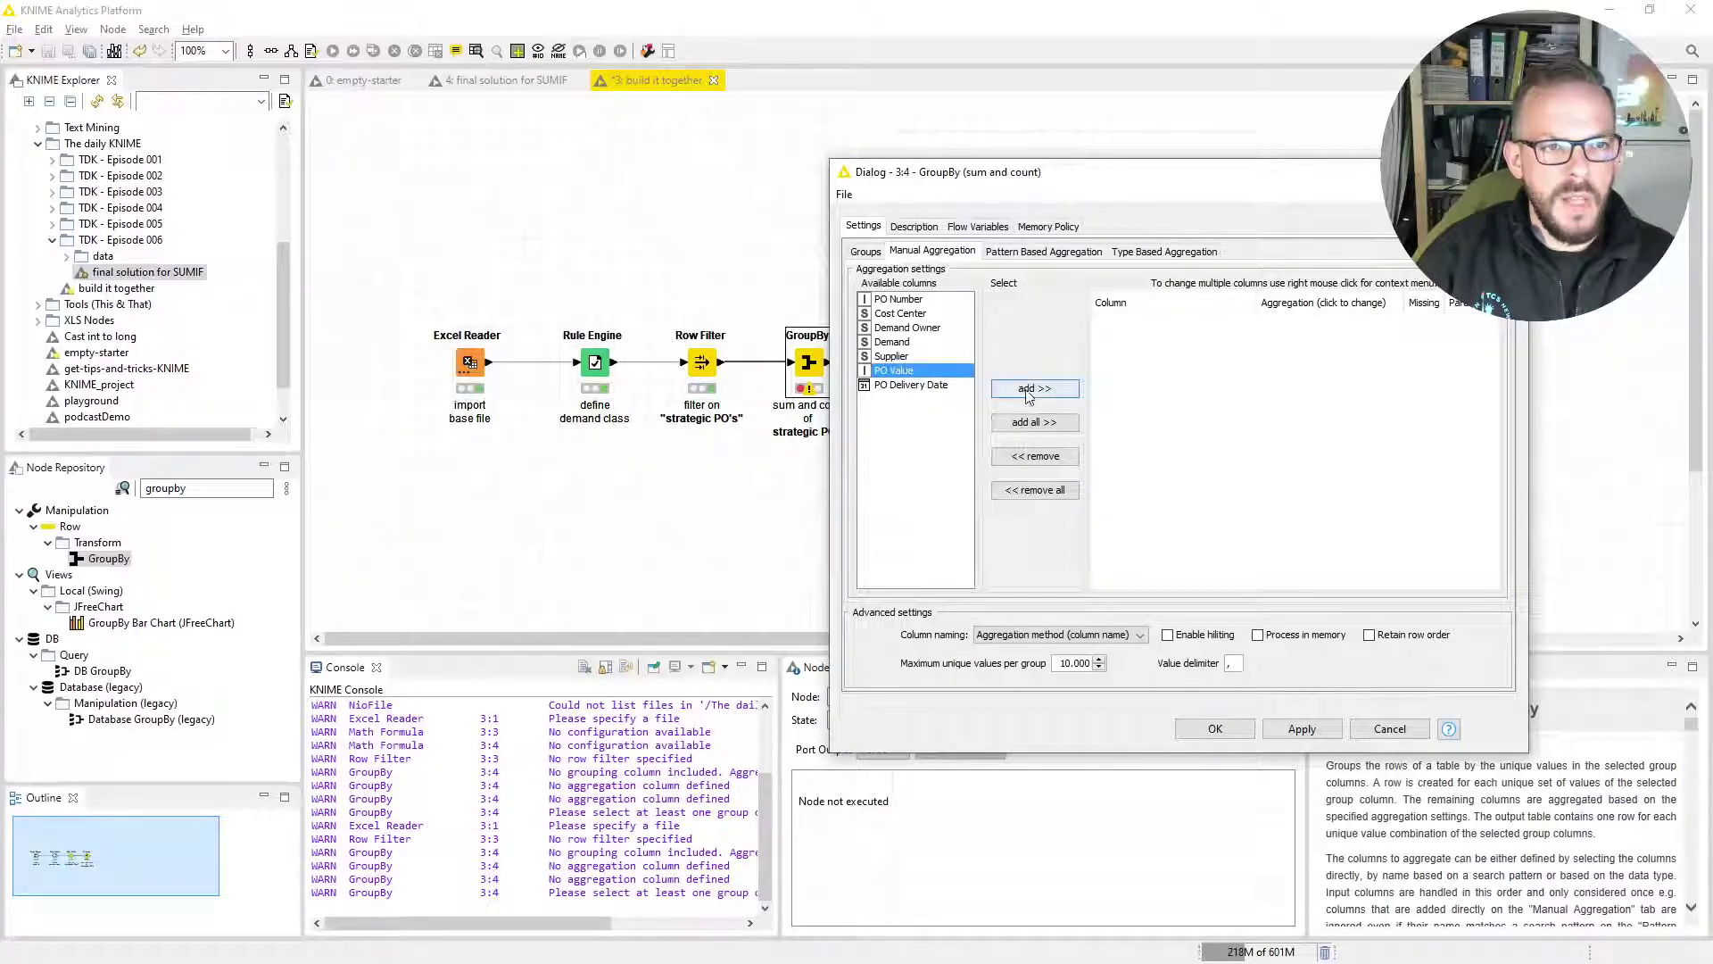
left_click(1055, 393)
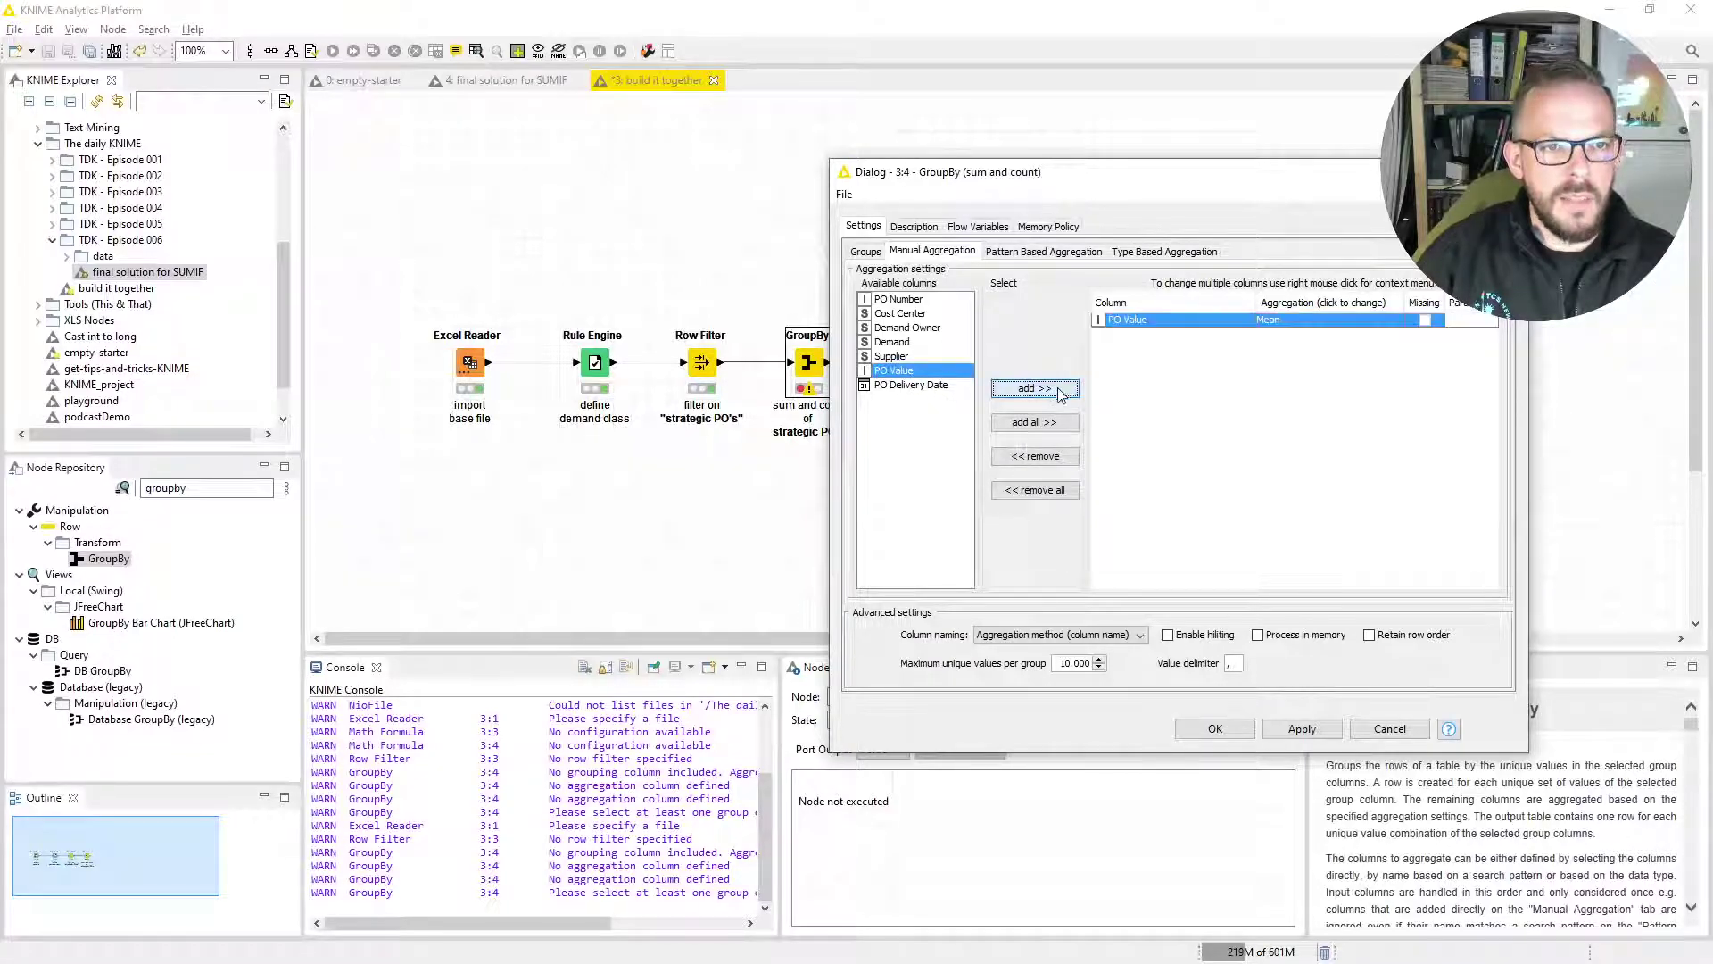
left_click(1381, 323)
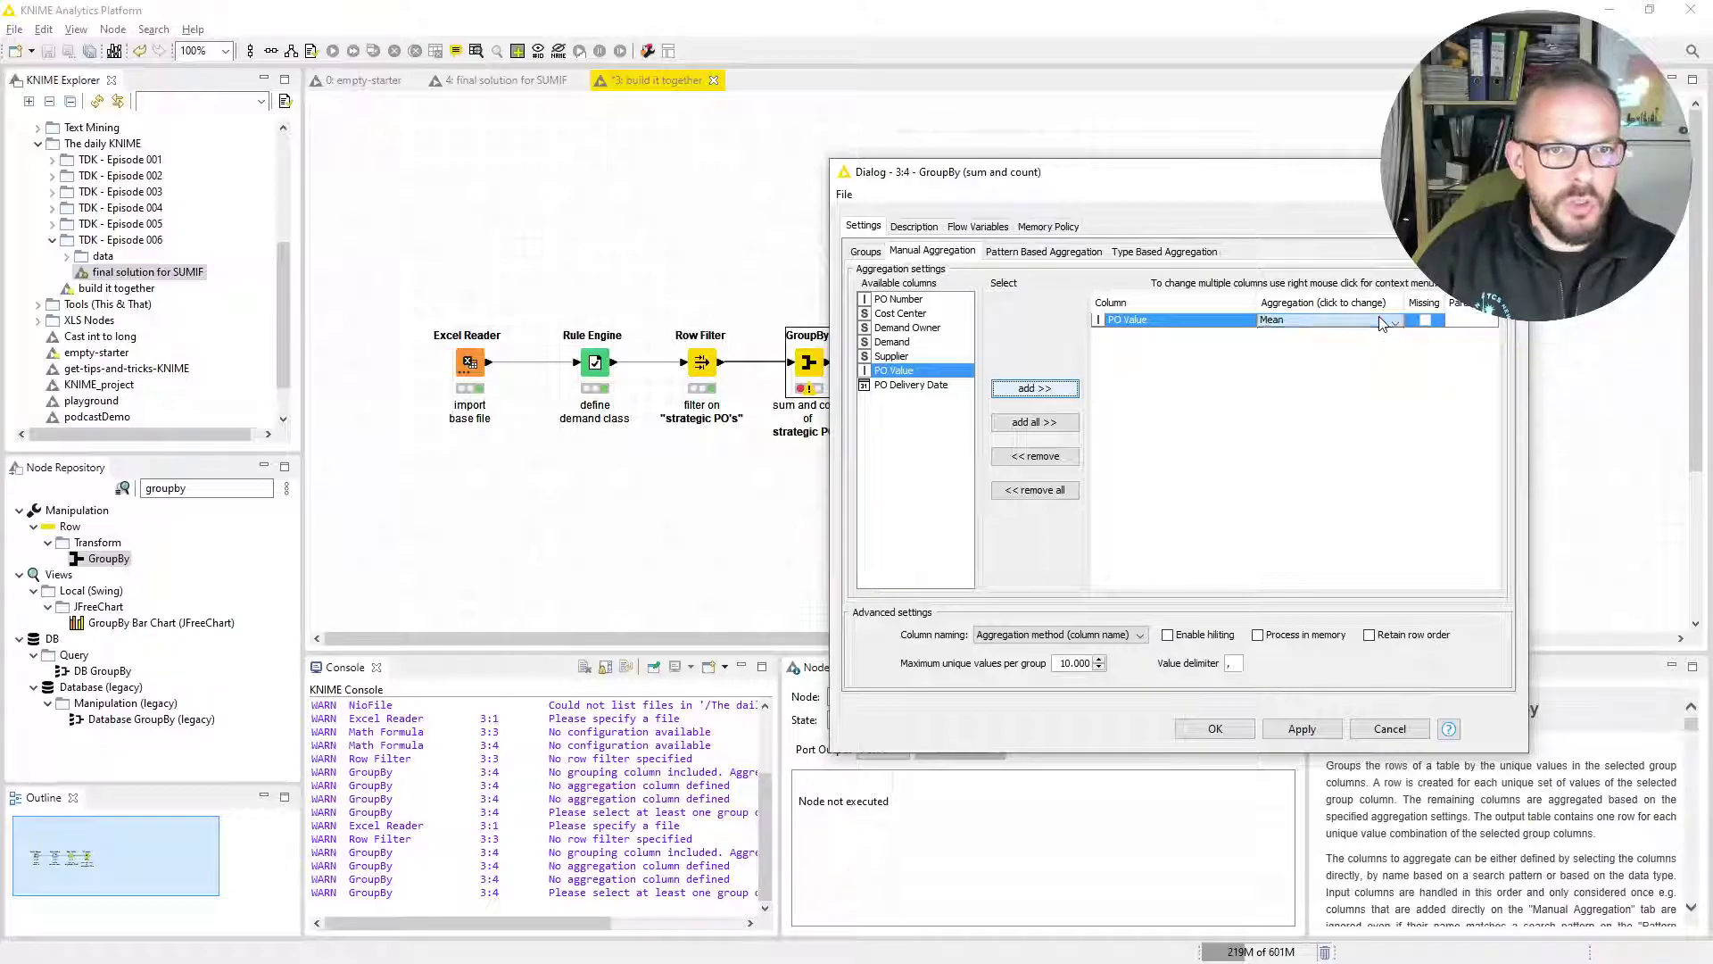
left_click_drag(1395, 382, 1391, 409)
left_click(1326, 415)
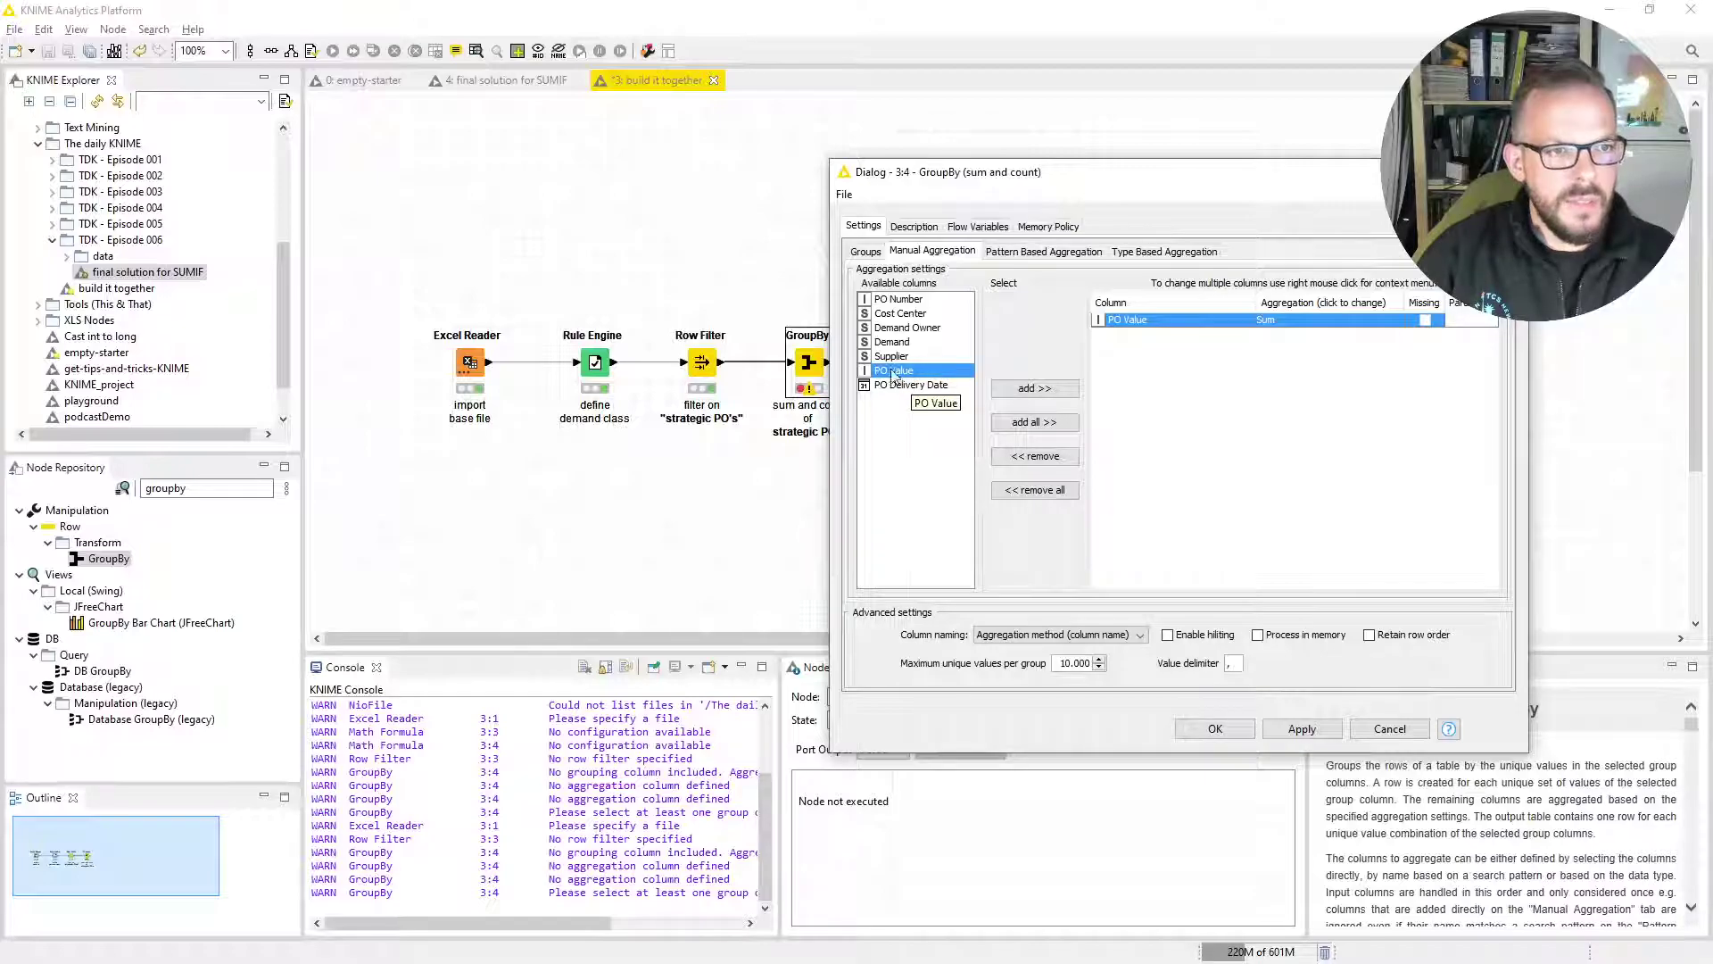
Add PO Value a second time as an aggregation column in the GroupBy node, with Count as its method
left_click(1037, 391)
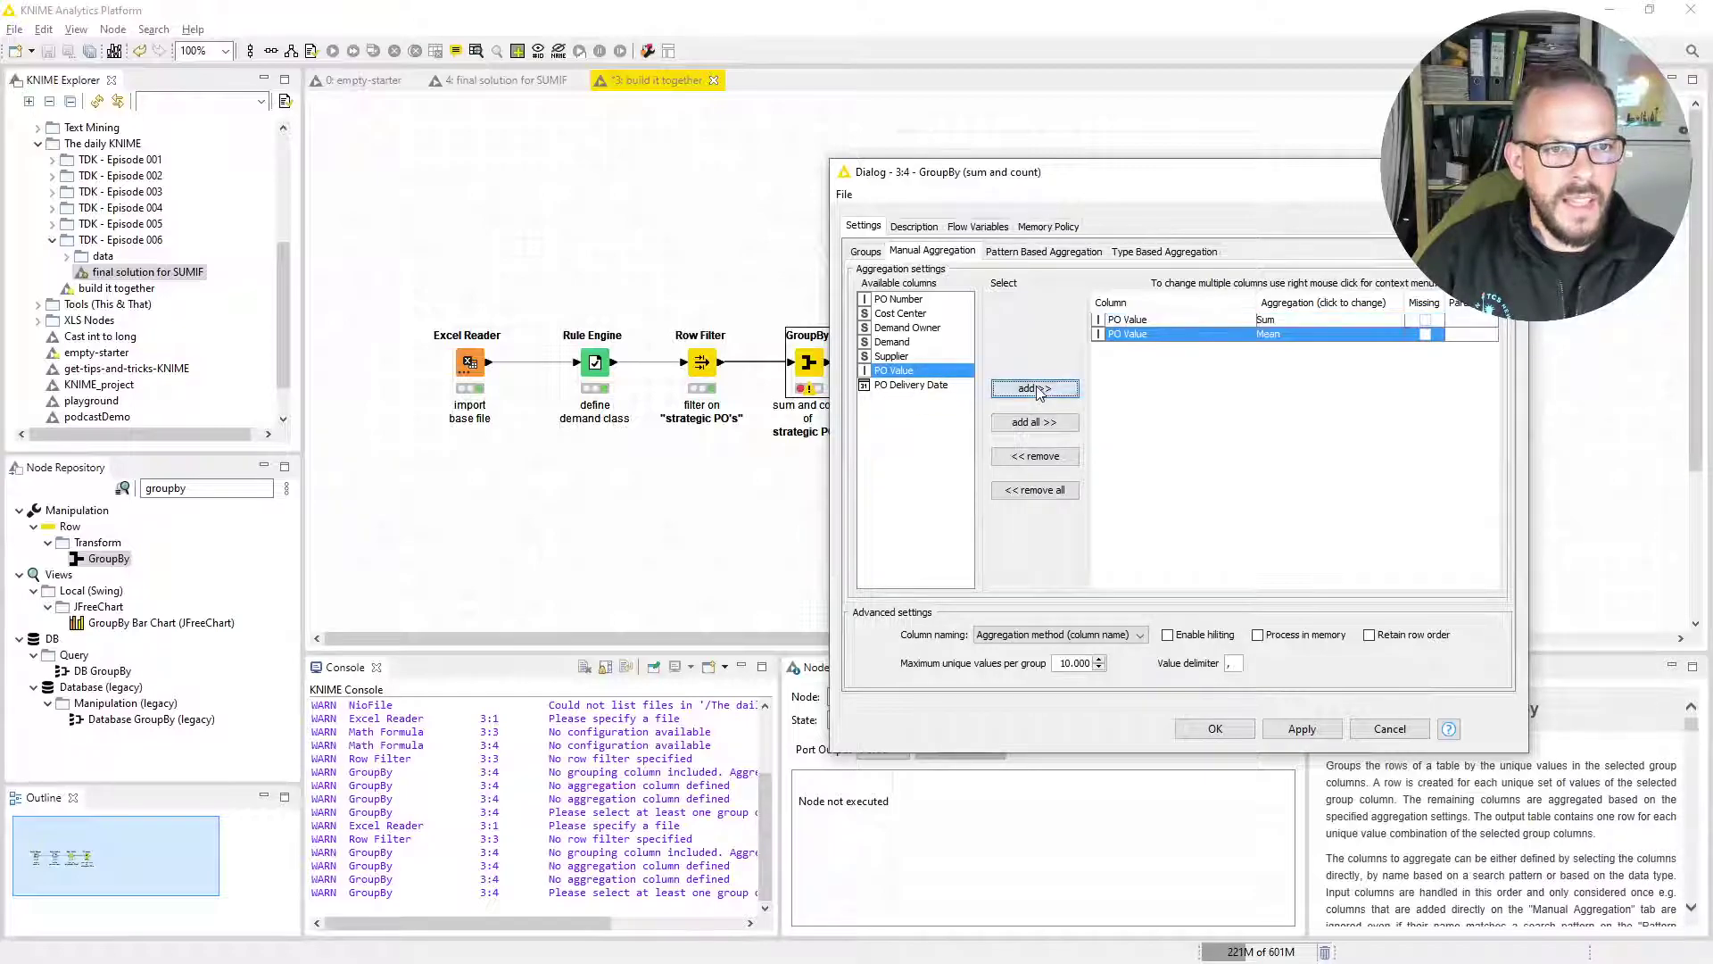
left_click(1355, 337)
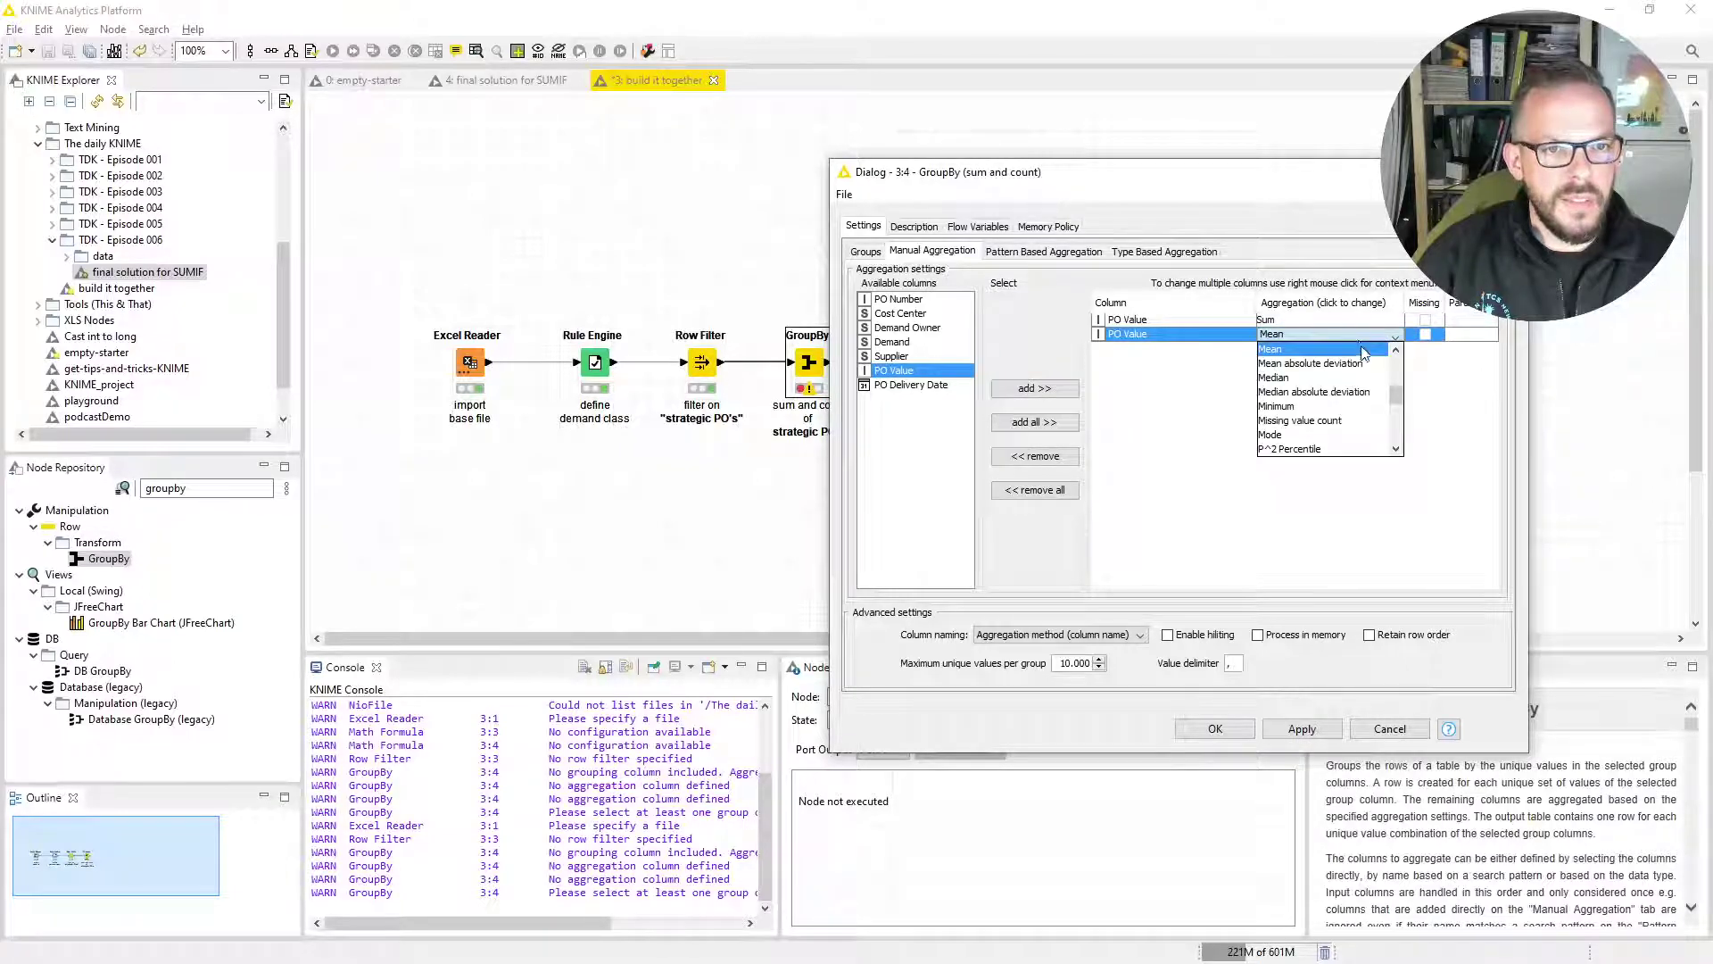
left_click_drag(1396, 399, 1399, 379)
left_click(1285, 363)
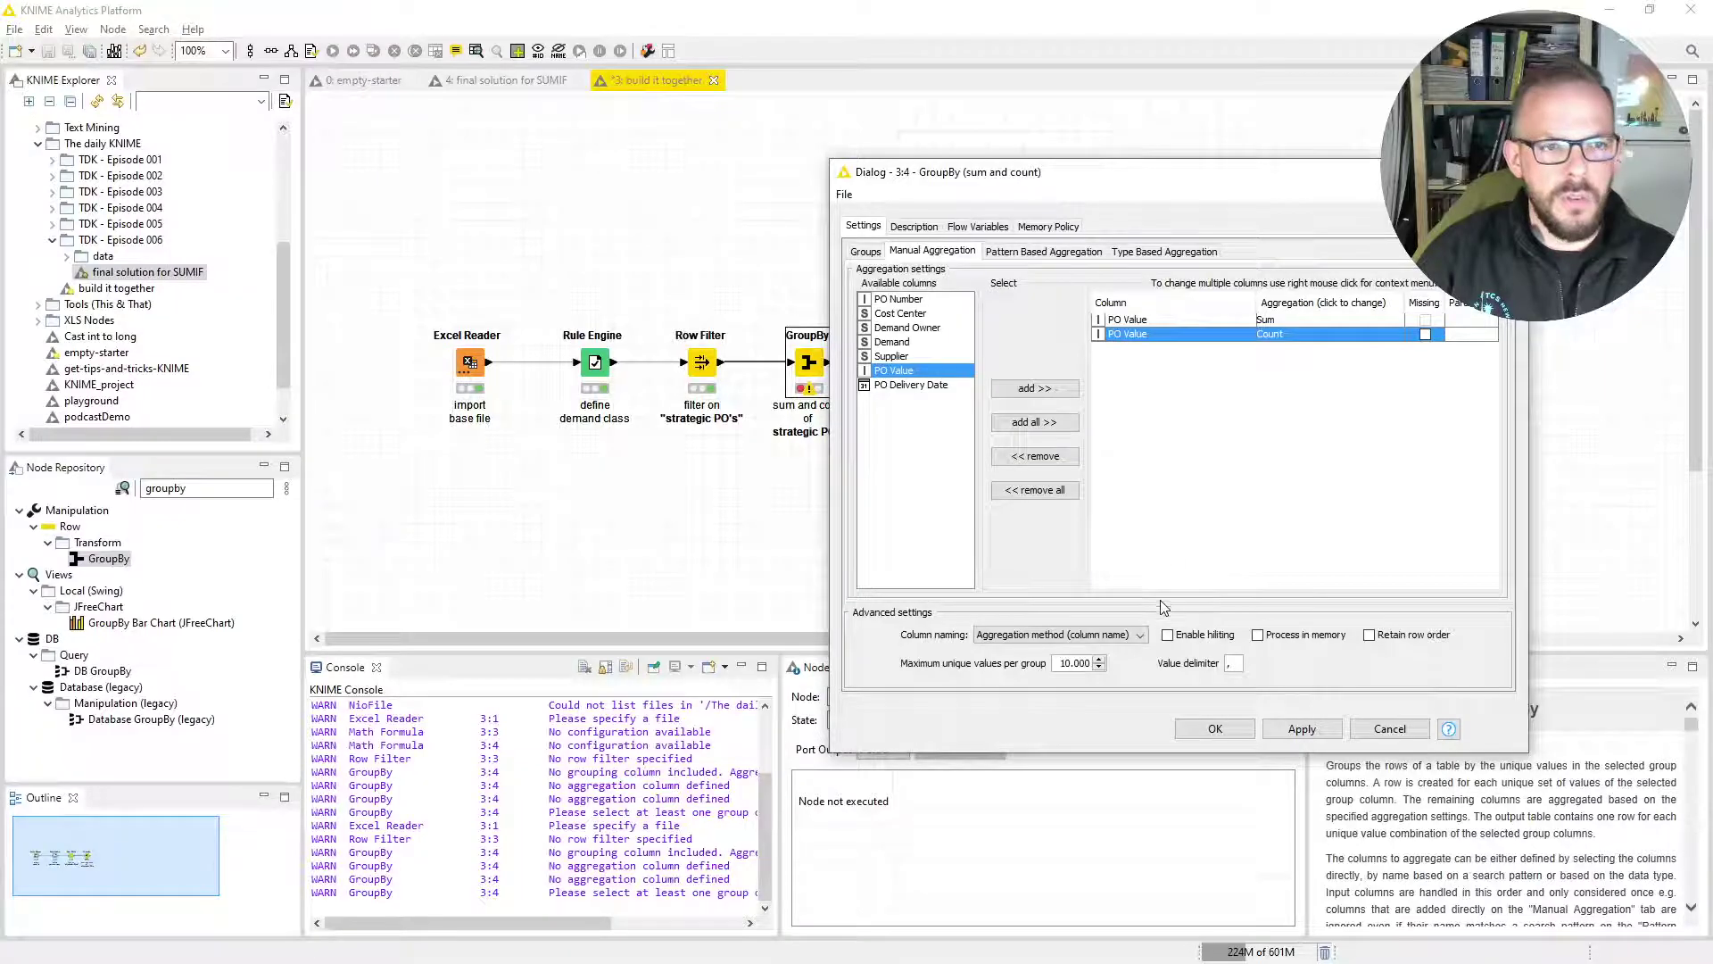
Set the GroupBy node's column naming to "Column name (aggregation method)" and accept the configuration
left_click(1142, 636)
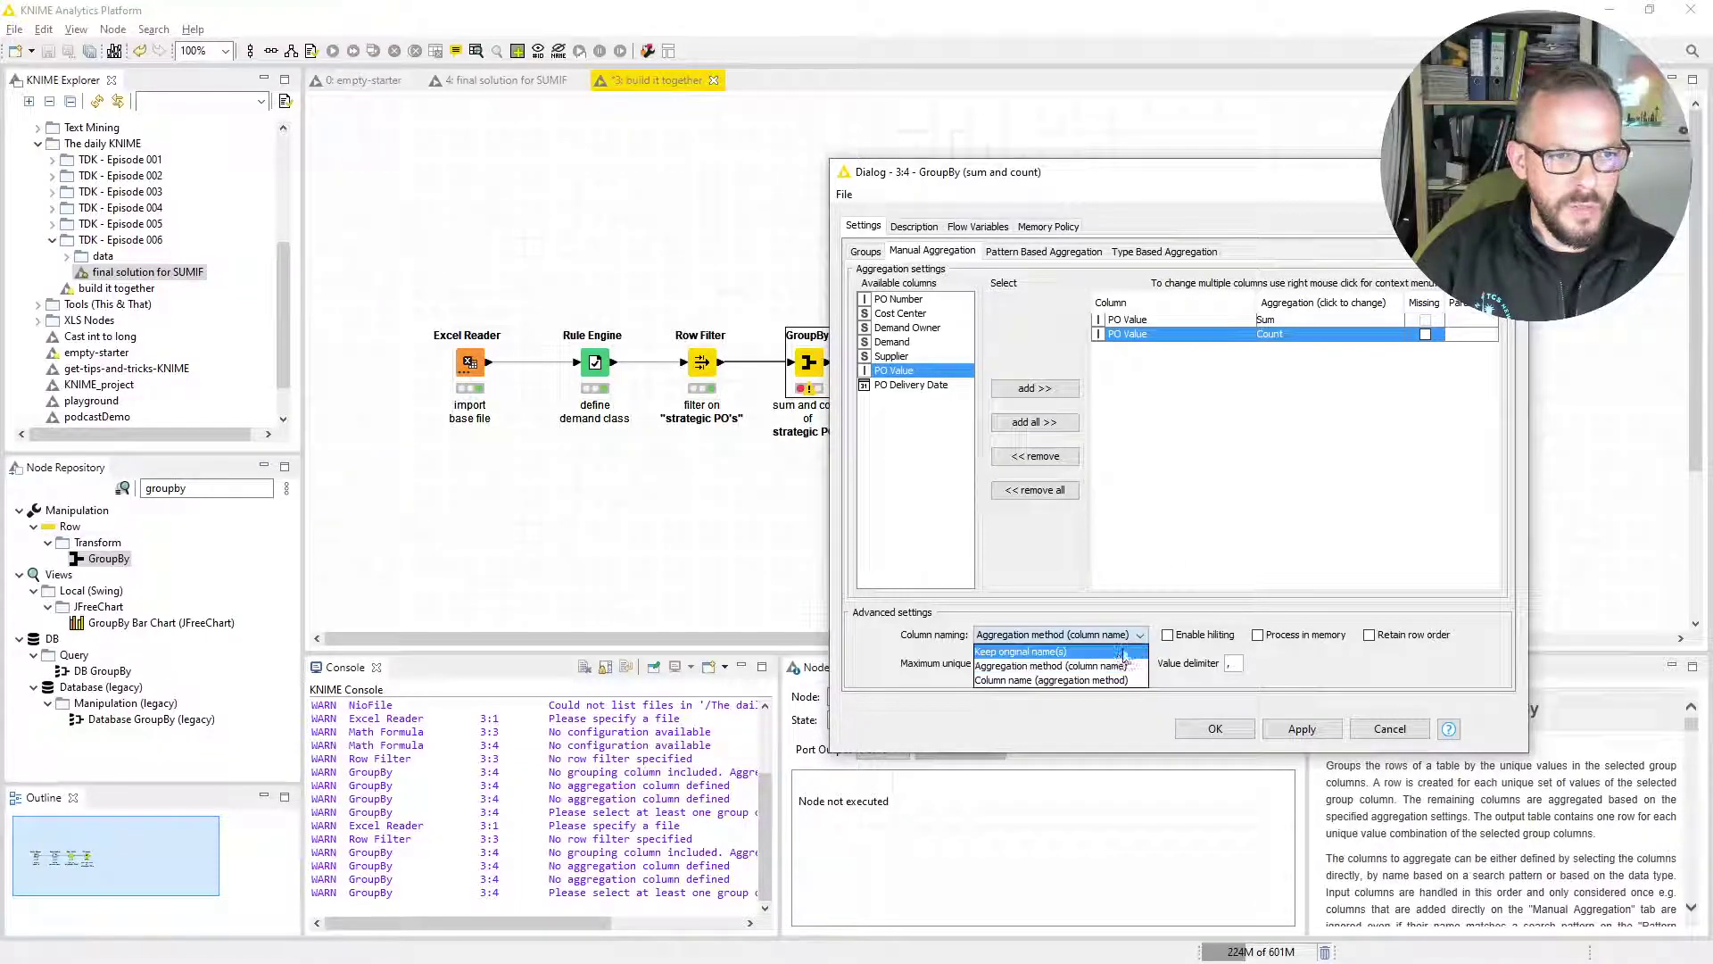
left_click(1111, 681)
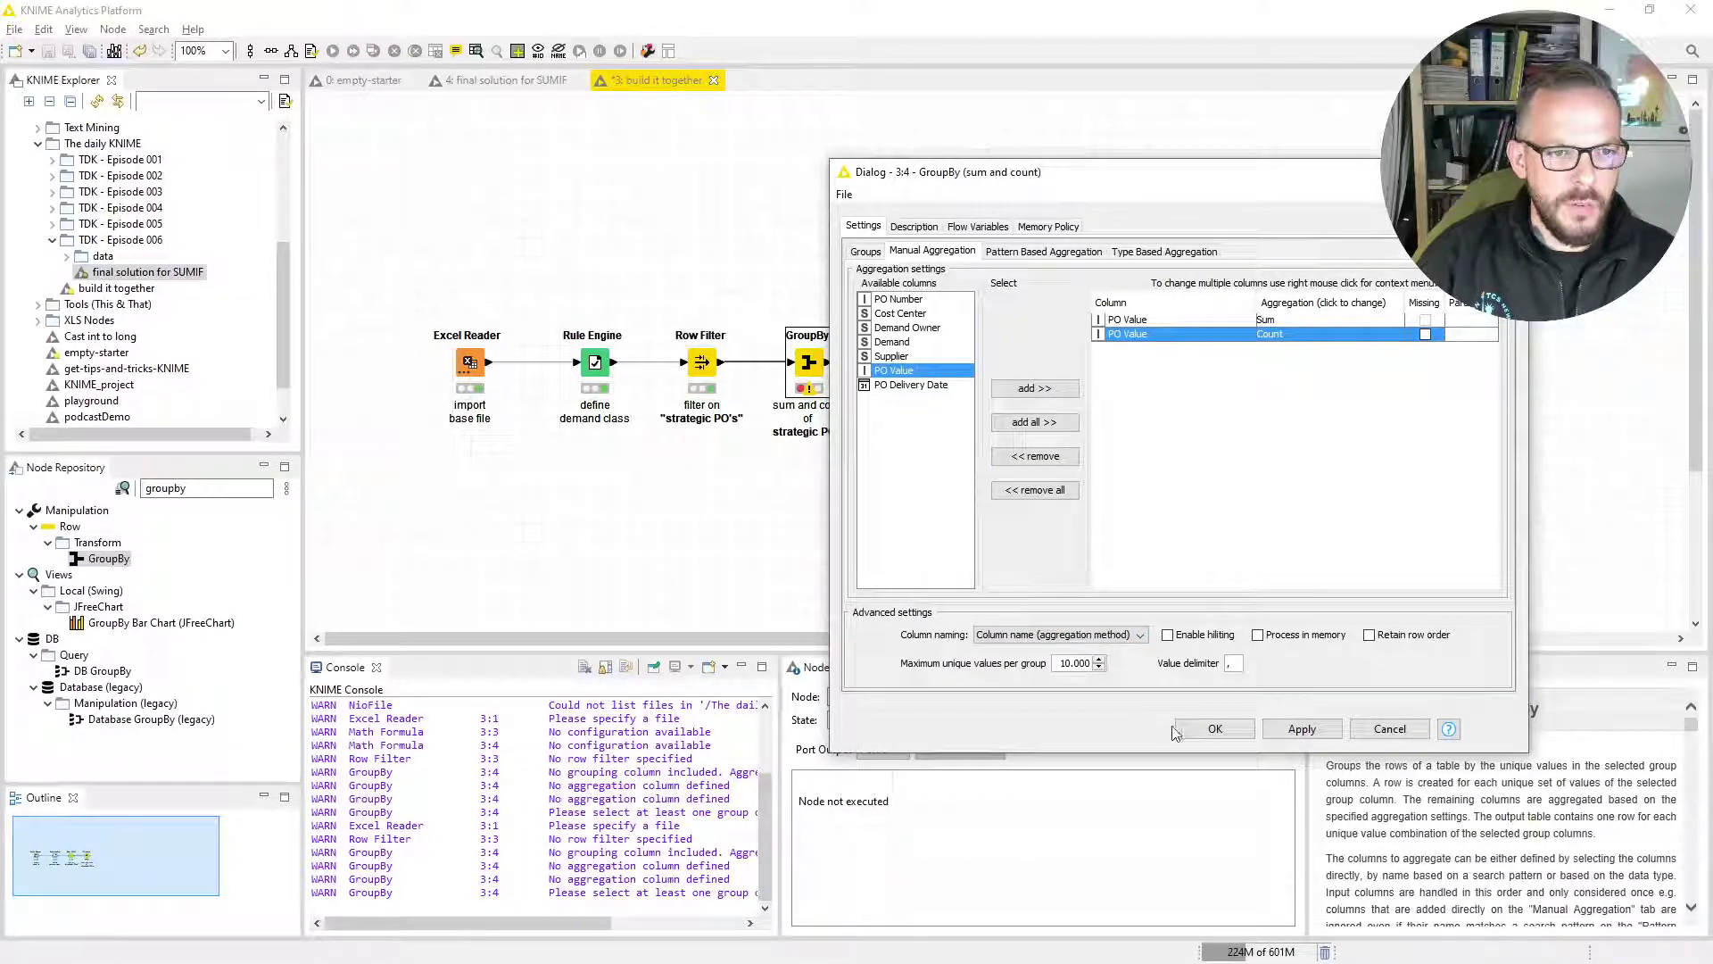
left_click(1215, 729)
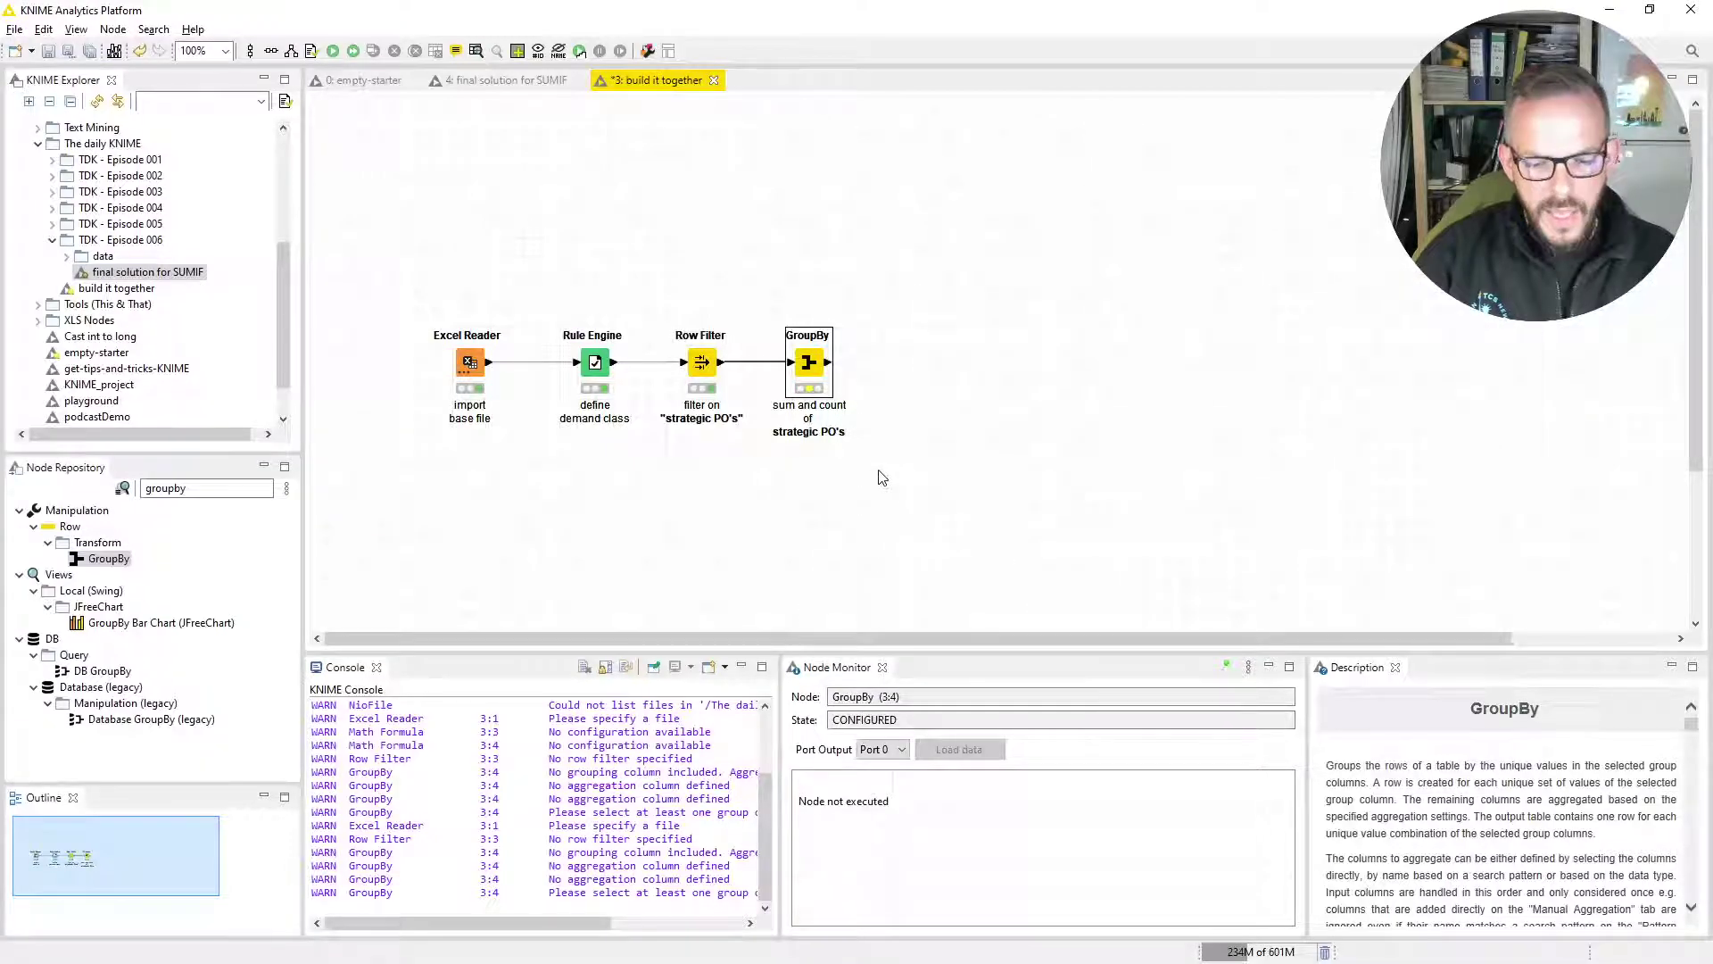
Execute the GroupBy node, check the summed PO value in its group table, and close the table
key("F7")
right_click(812, 358)
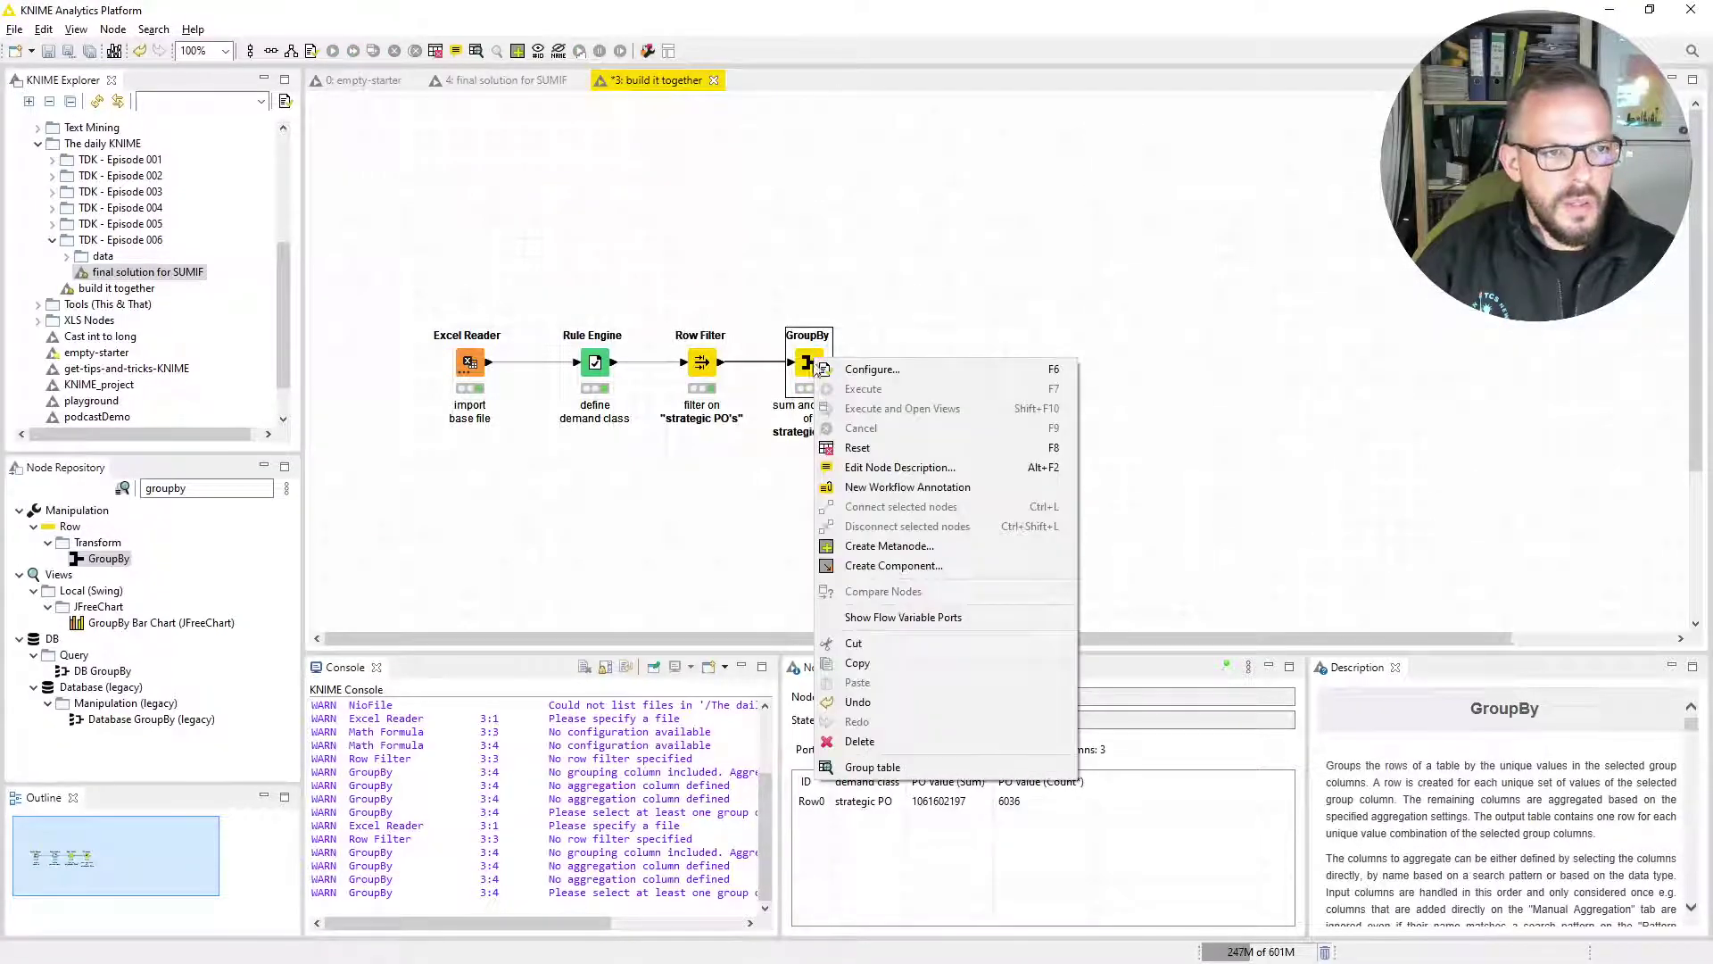
left_click(928, 767)
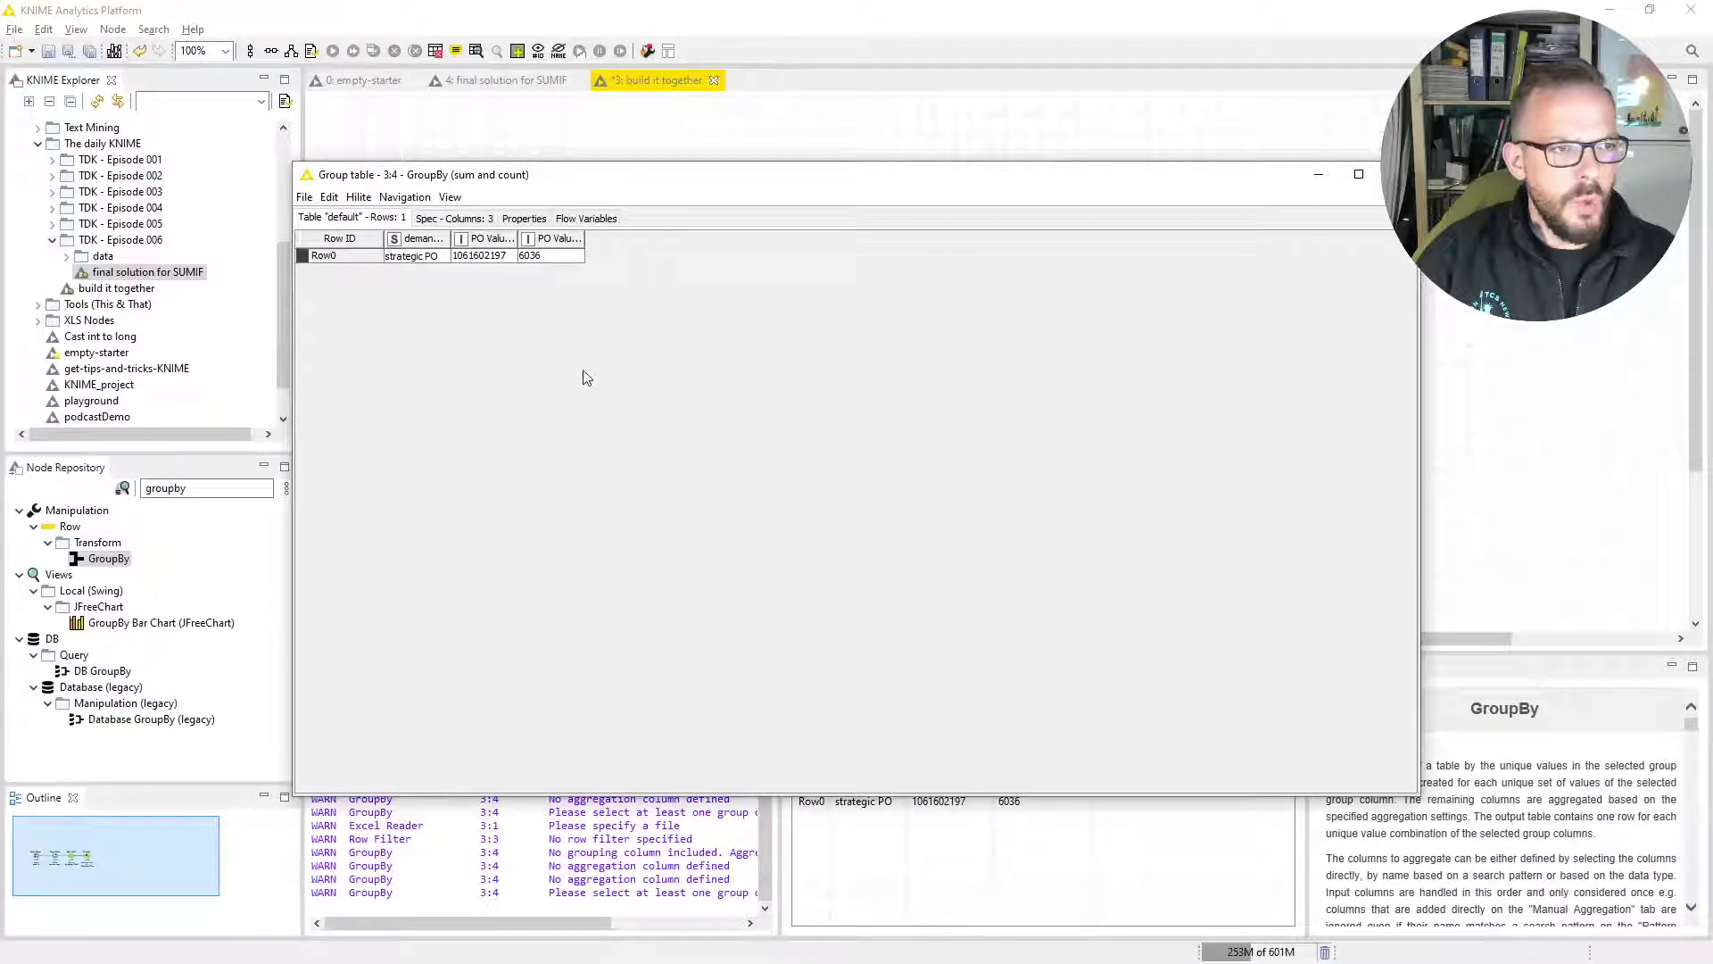
left_click(471, 258)
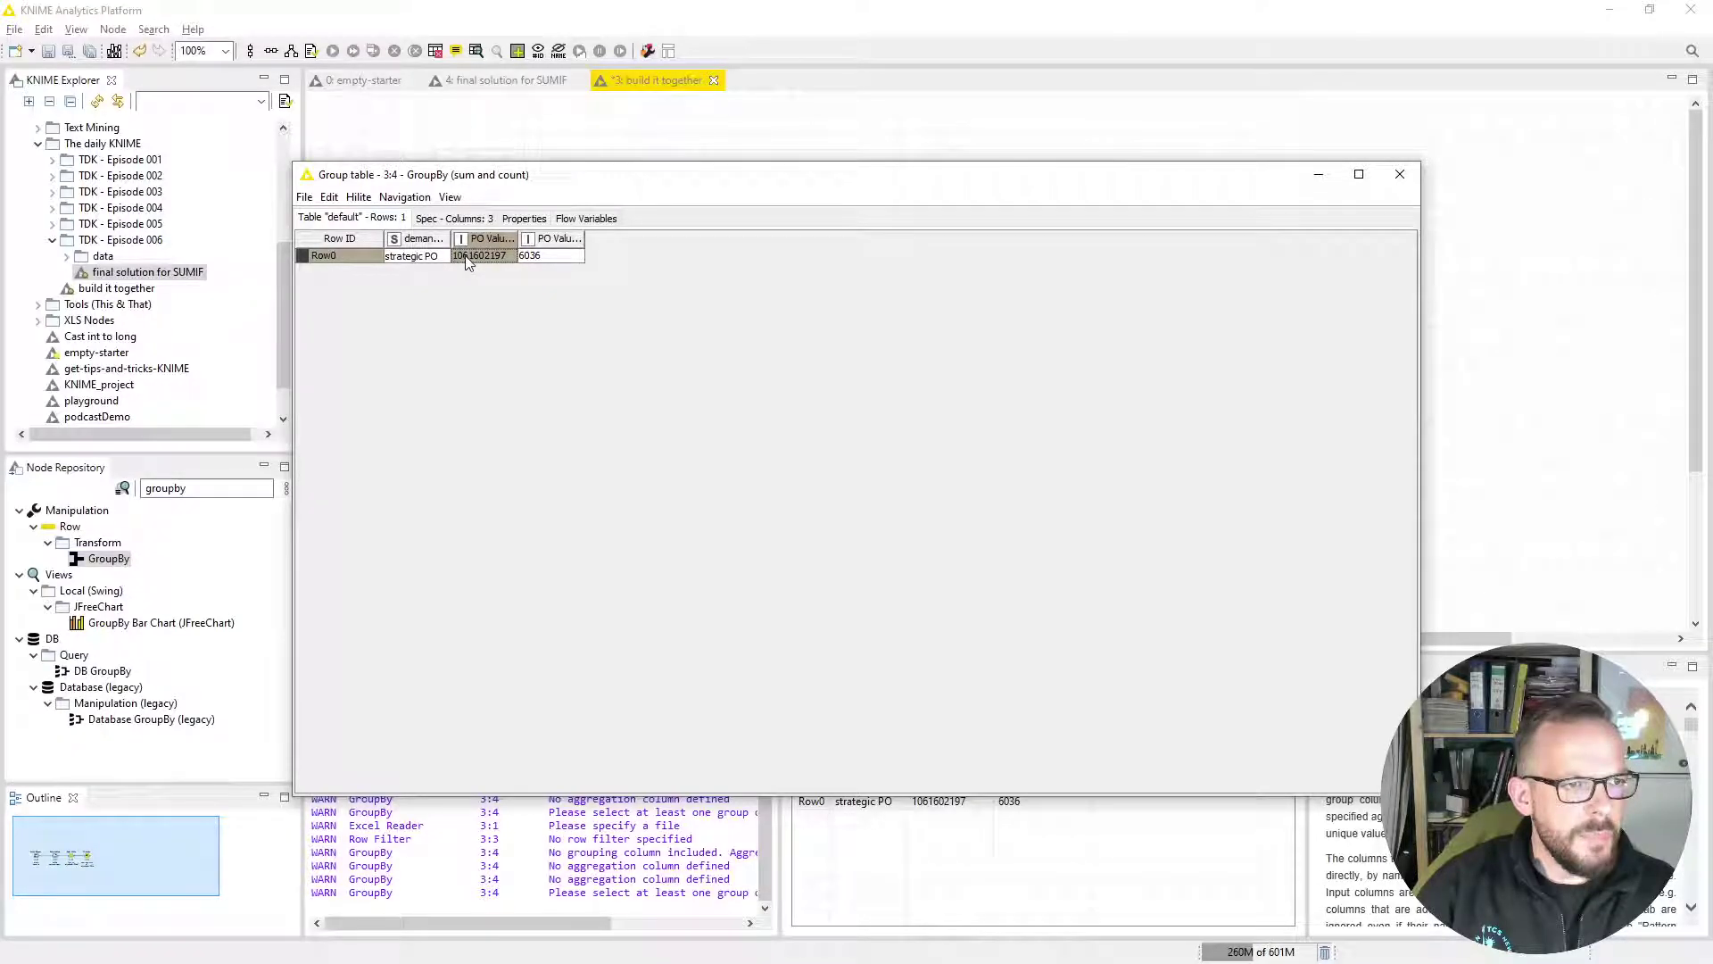
left_click(1399, 174)
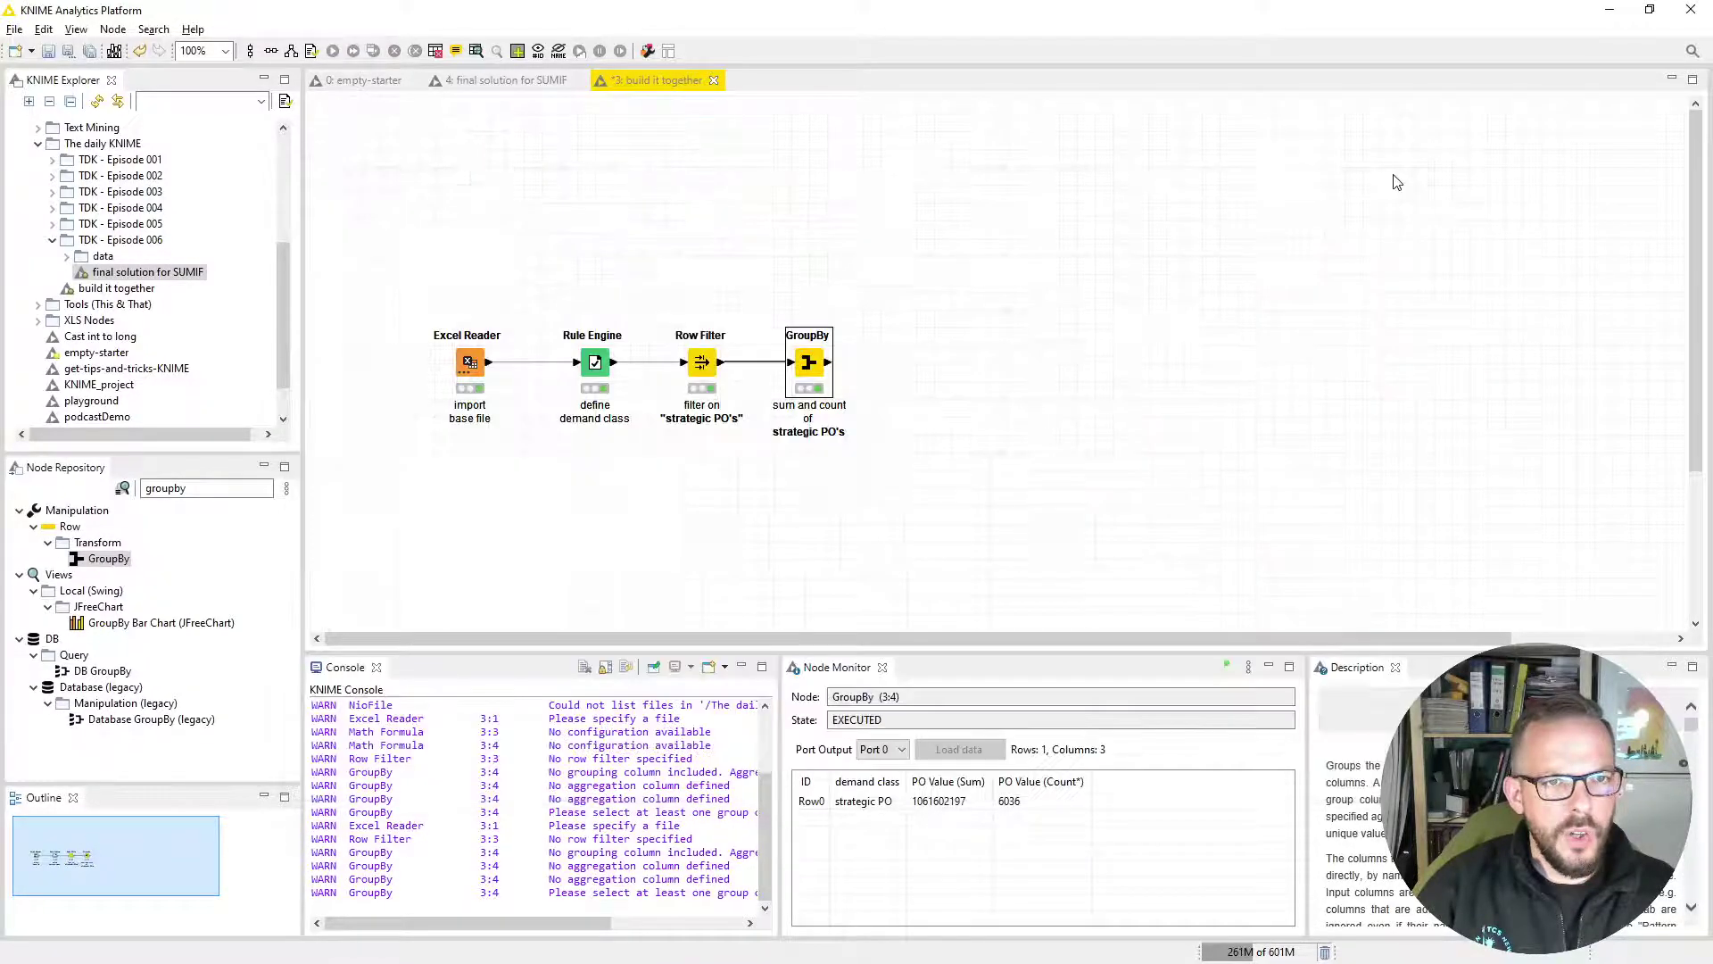